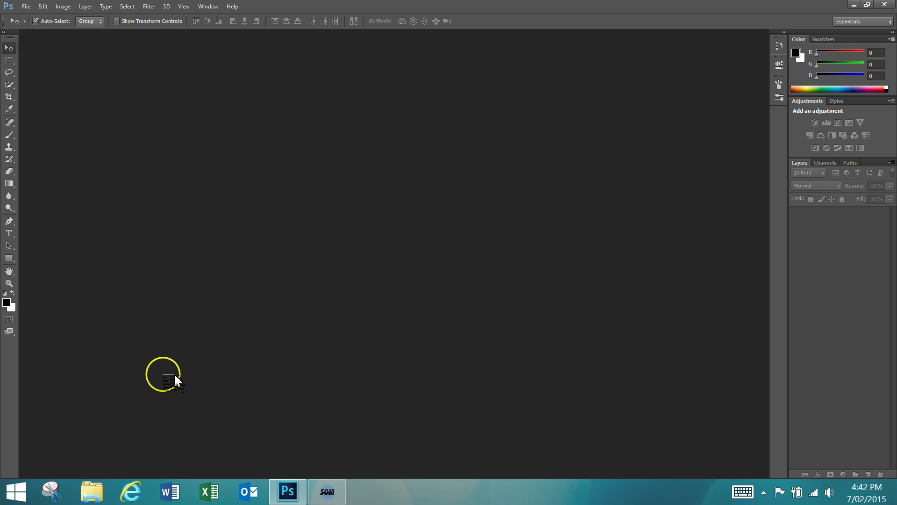
- Create a new folder named 'Digital Photography' in Documents
click(104, 499)
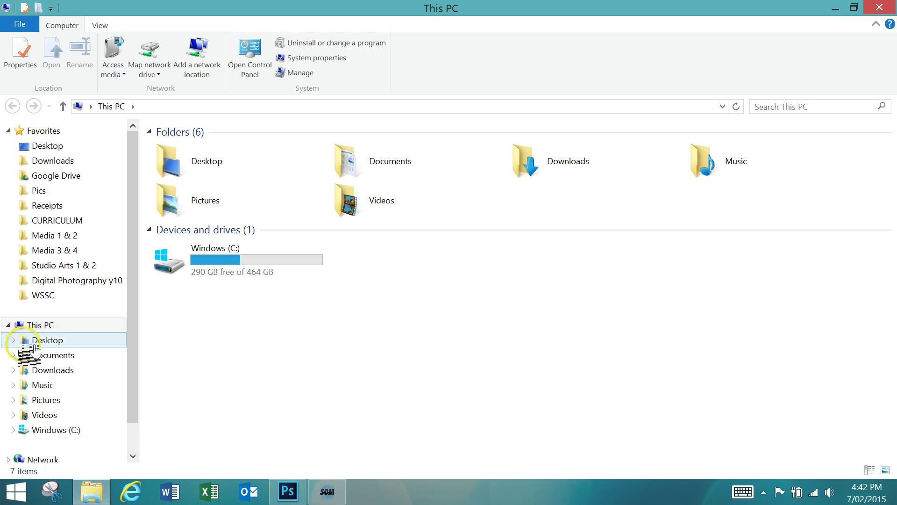
click(52, 357)
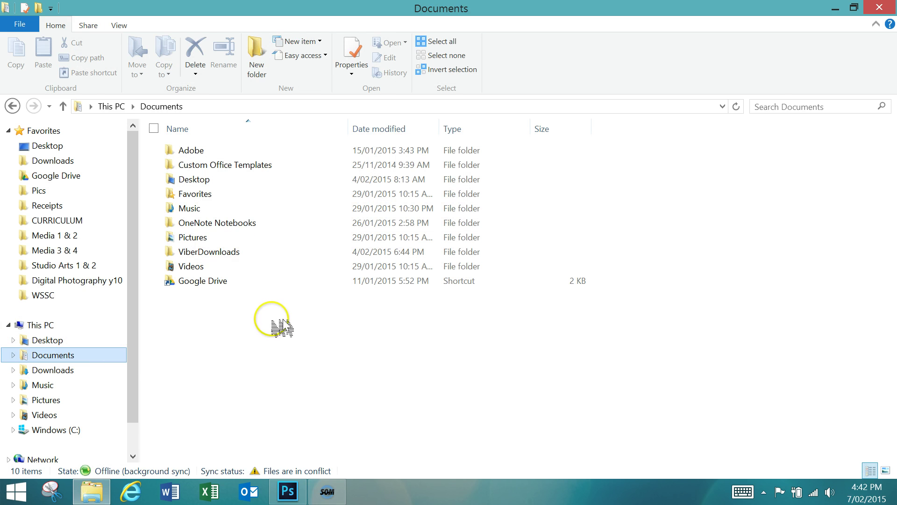
click(260, 56)
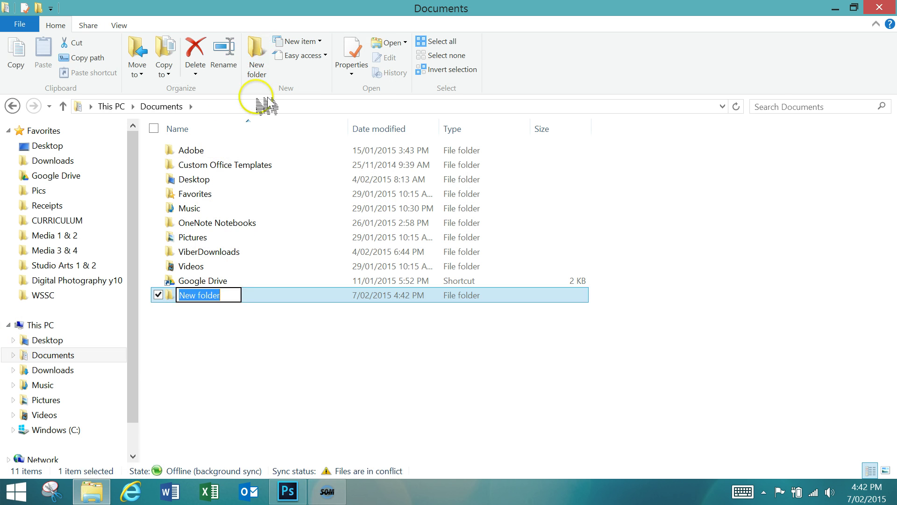
text(dIGI)
text(Di)
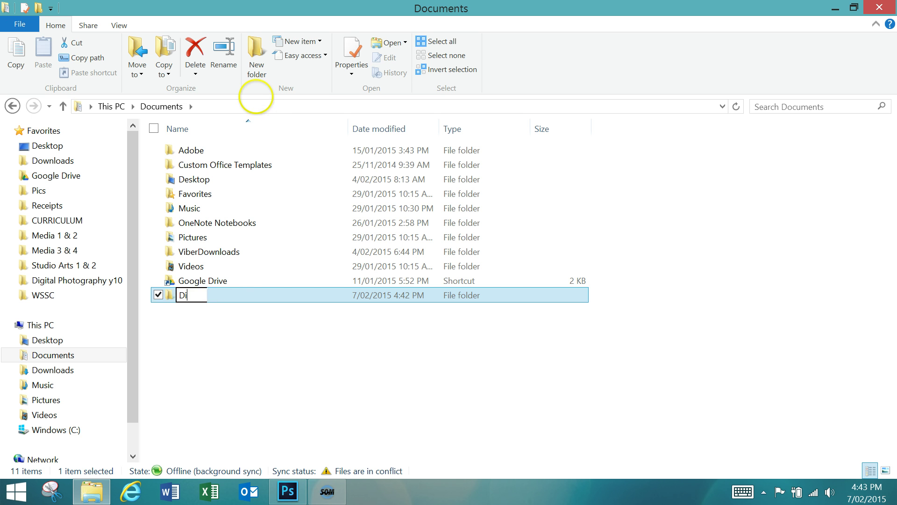
text(gital Photography)
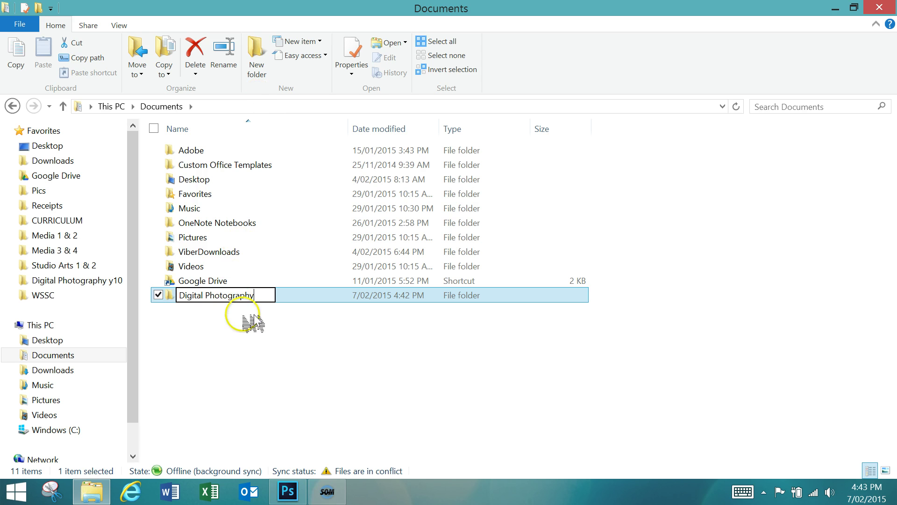
click(250, 315)
- Inside Digital Photography, create an empty subfolder named 'Images for title page'
double_click(220, 300)
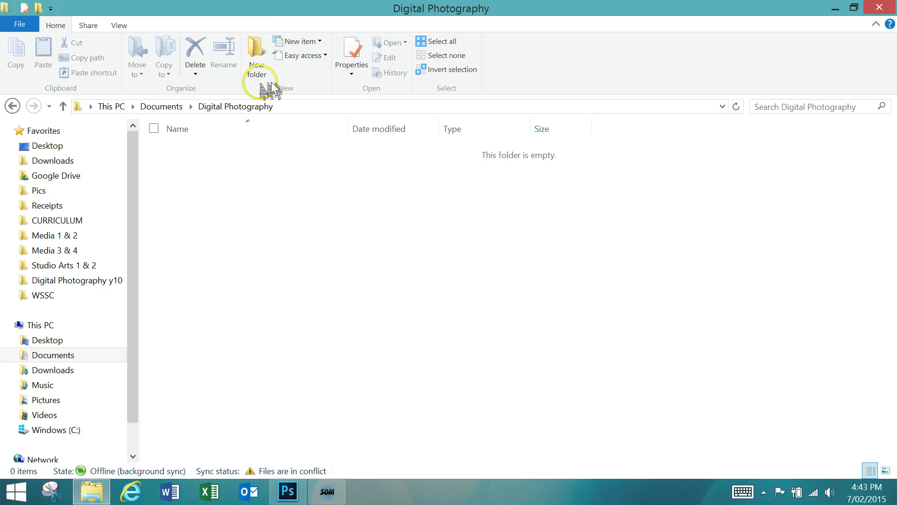
click(257, 56)
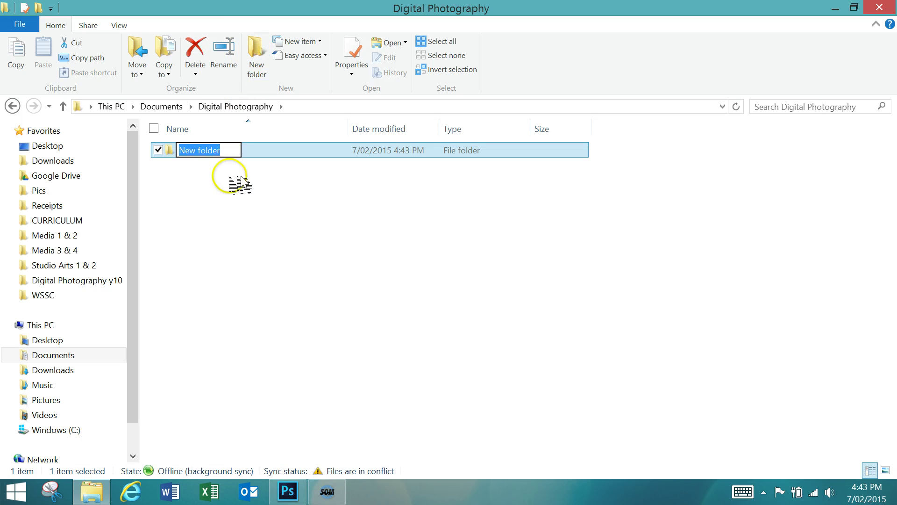
text(Images for )
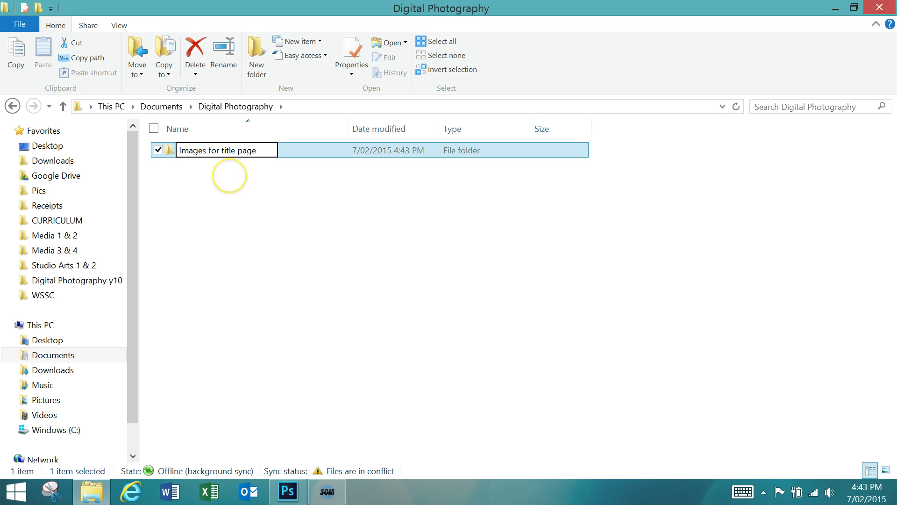
text(title page)
click(229, 177)
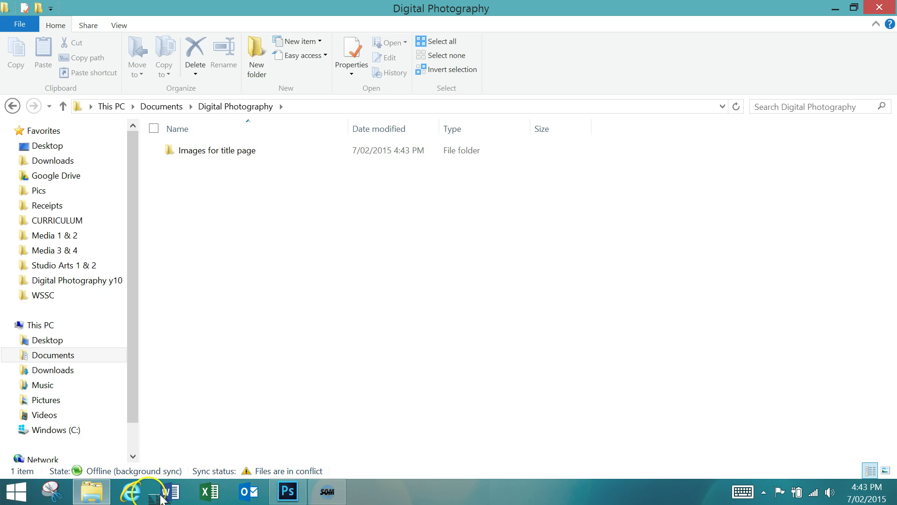
- Search Google Images for 'puppy' and open the white puppy wallpaper at full size
click(130, 491)
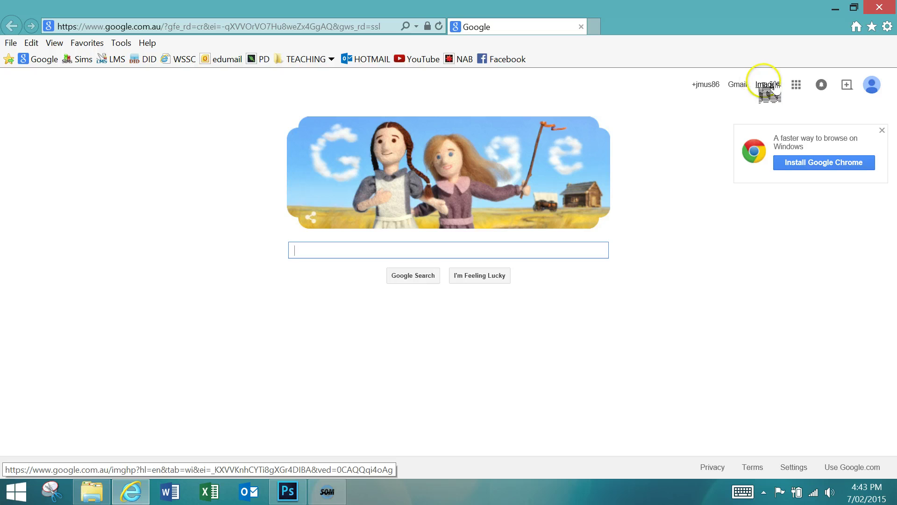
click(767, 84)
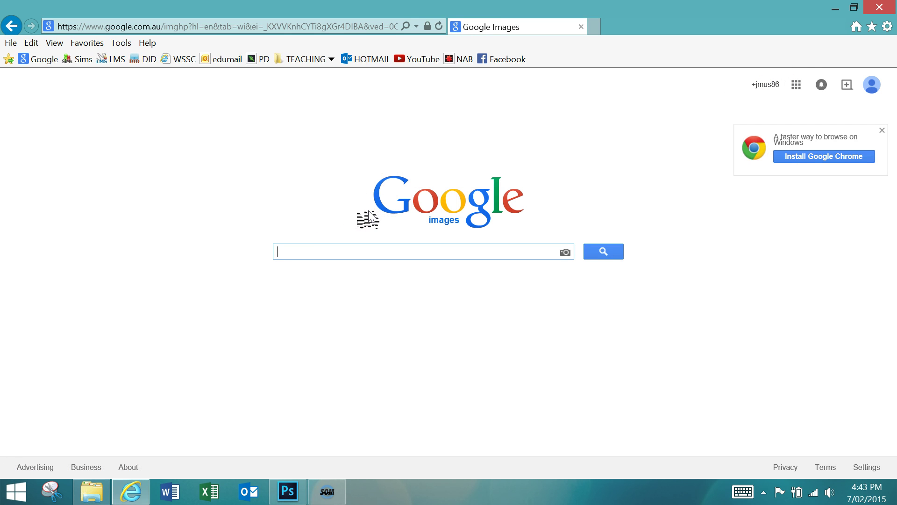
text(puppy)
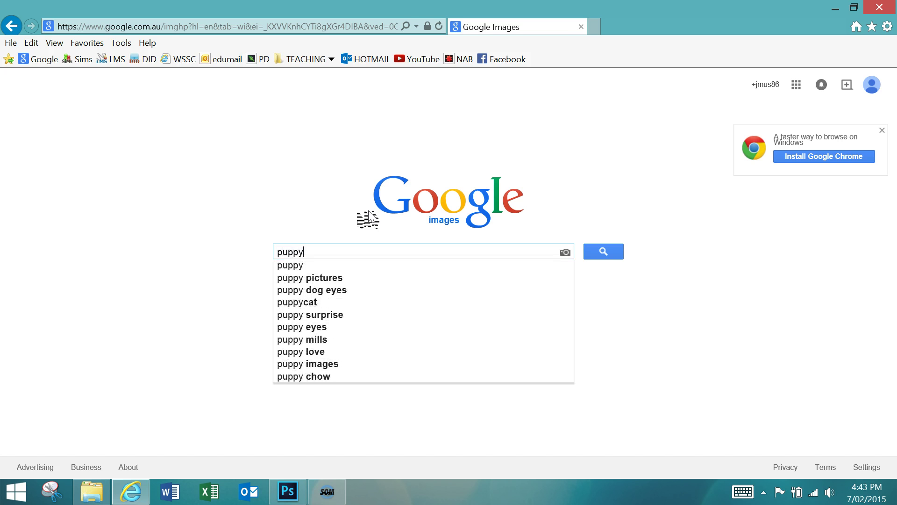
key(Return)
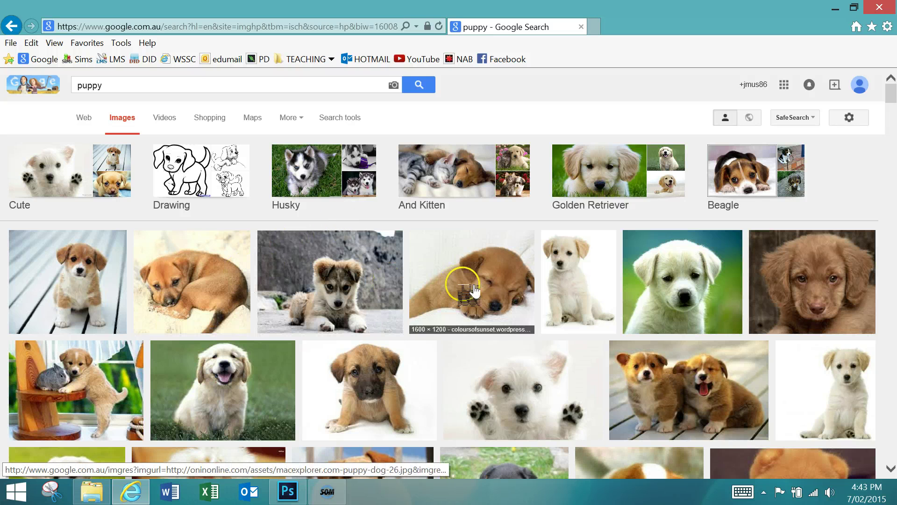
click(687, 291)
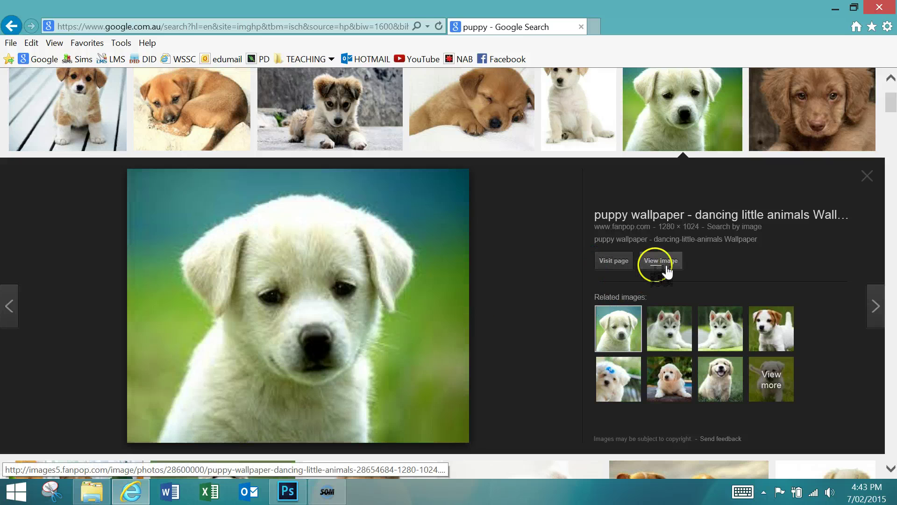
click(661, 260)
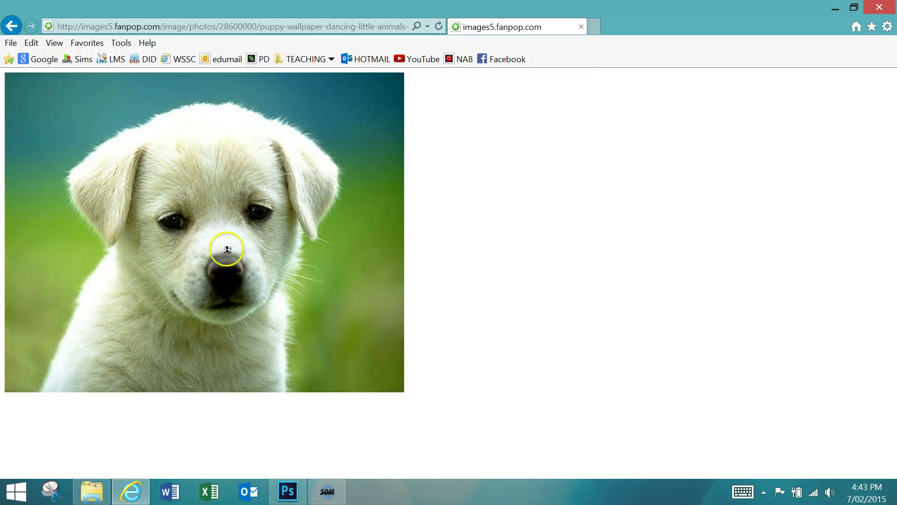
- Save the white puppy picture as 01 in Images for title page, then return to the results
right_click(203, 213)
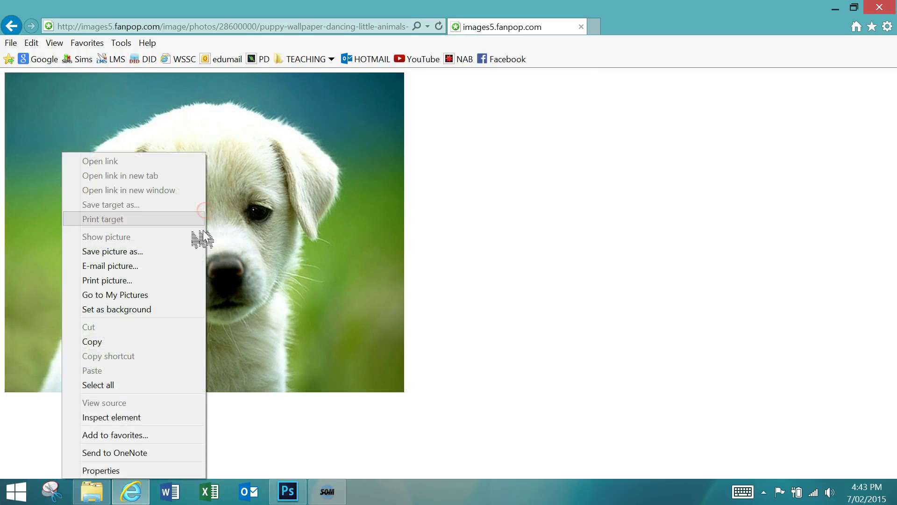
click(124, 251)
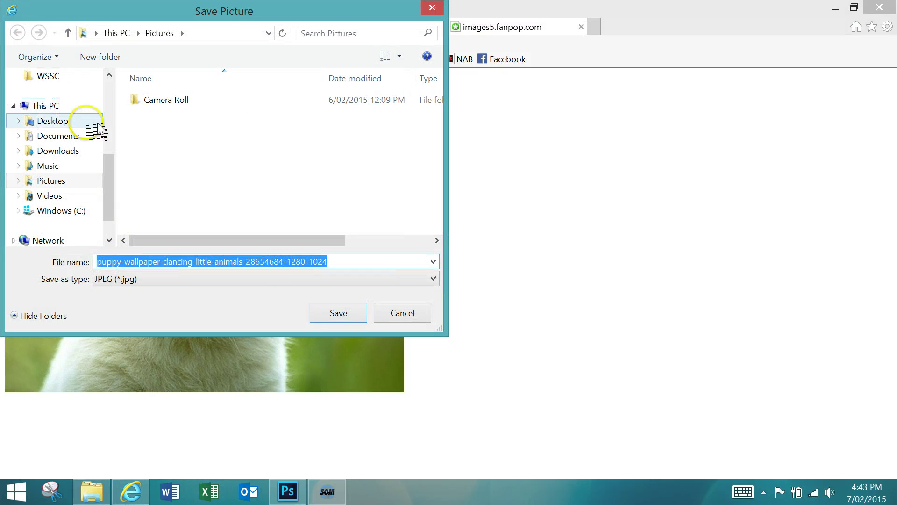
click(79, 139)
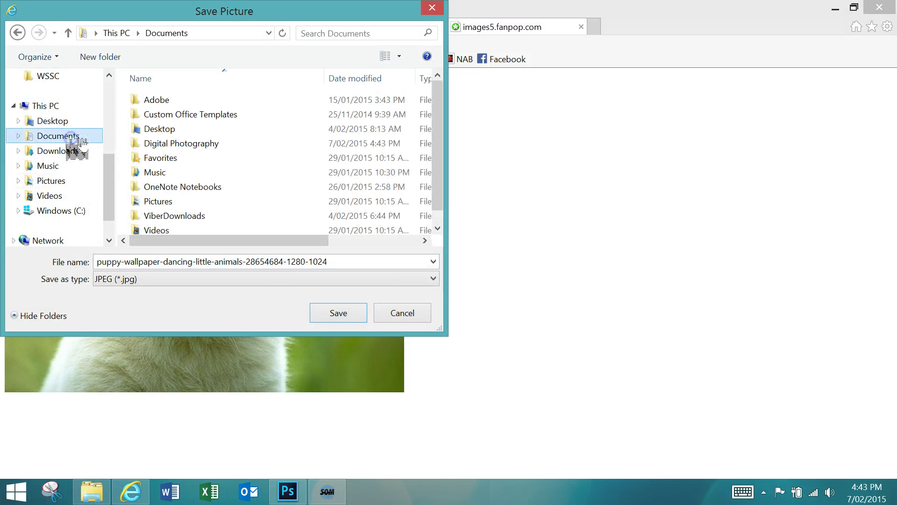
click(159, 145)
double_click(164, 147)
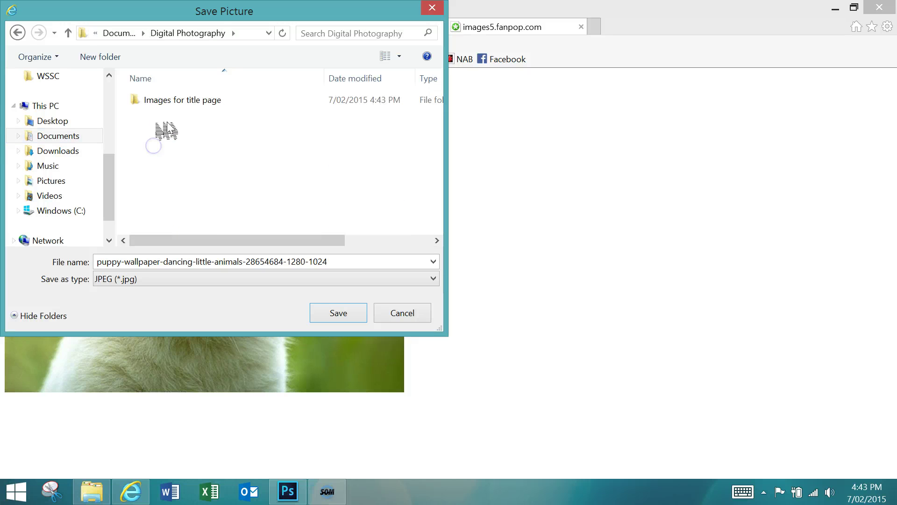
double_click(174, 105)
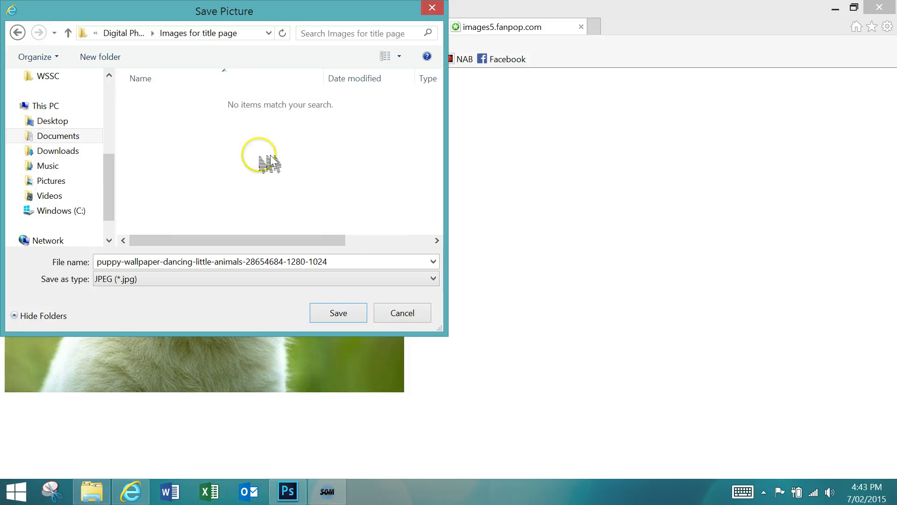
double_click(341, 260)
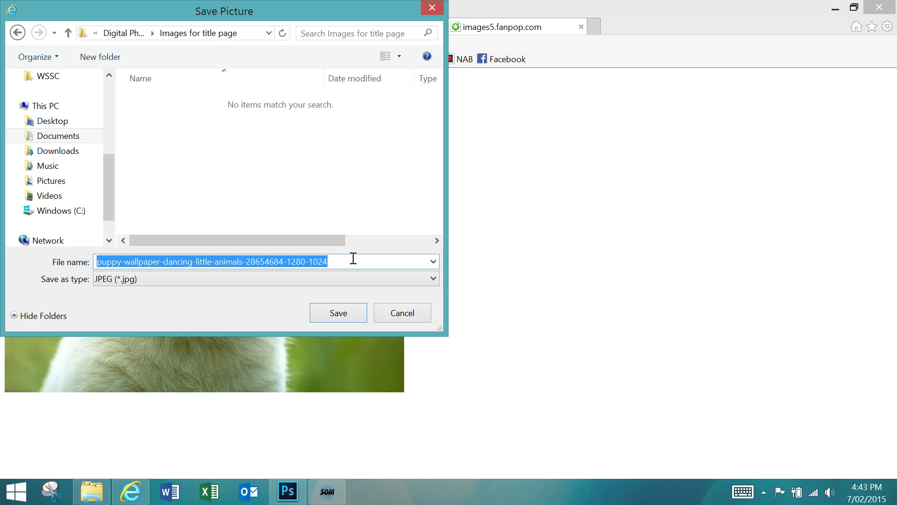
text(01)
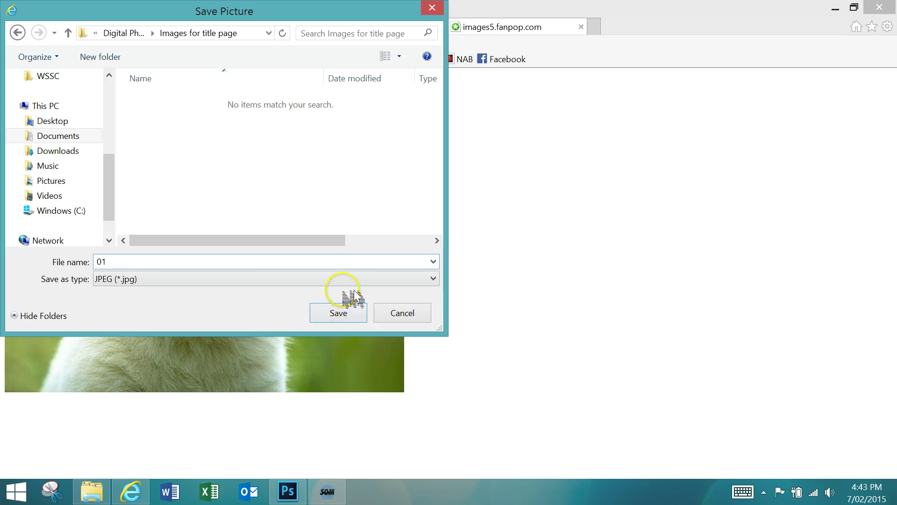
click(351, 315)
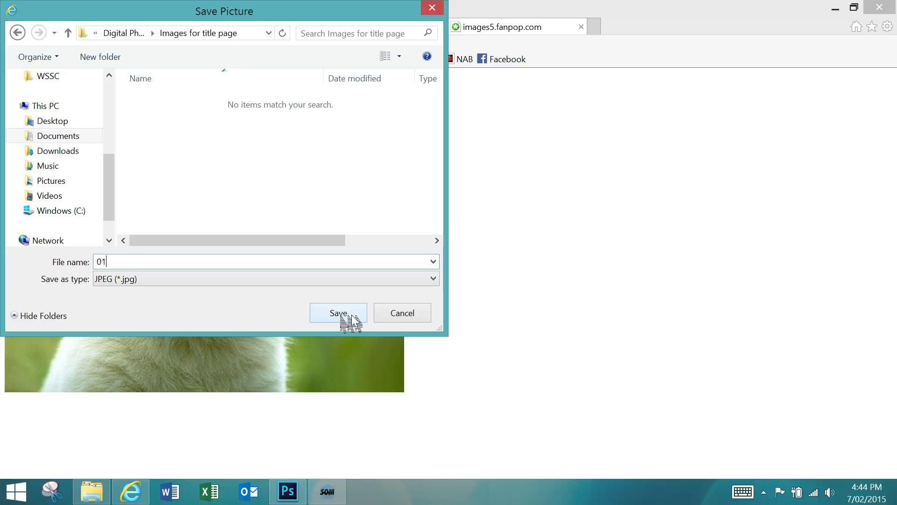
click(351, 318)
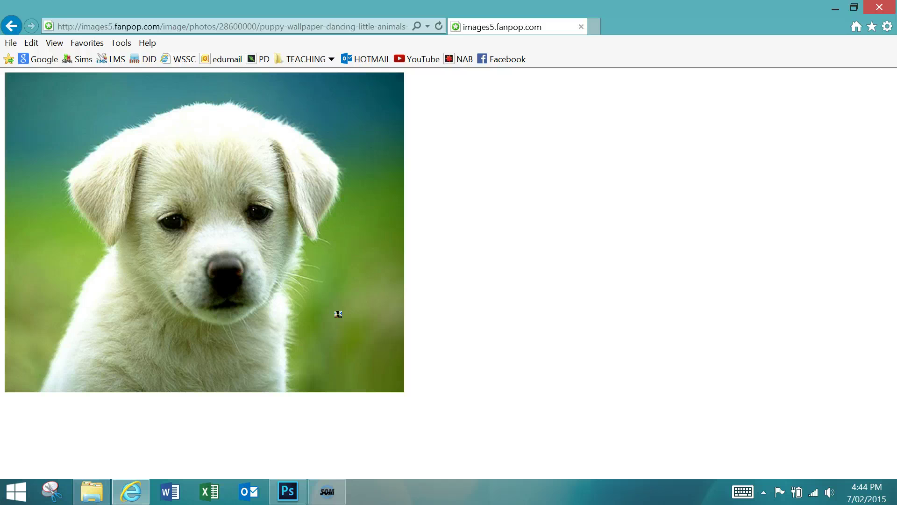
click(11, 26)
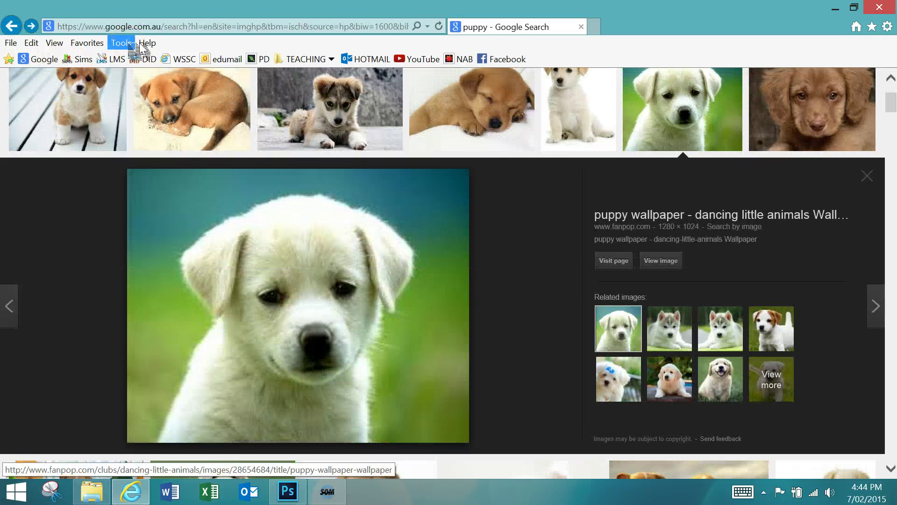
click(381, 494)
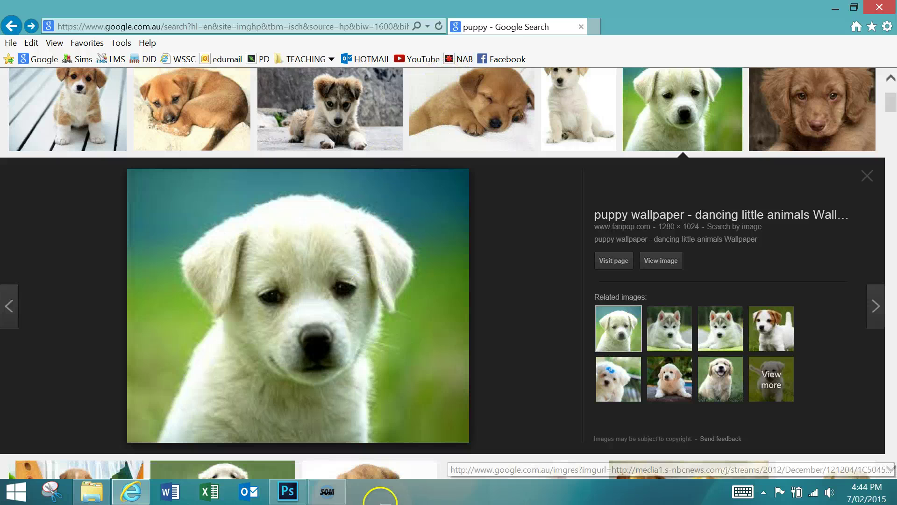
- Create a new International Paper A3 document named 'Title page' (297 × 420 mm, 300 ppi)
click(302, 495)
mouse_move(347, 499)
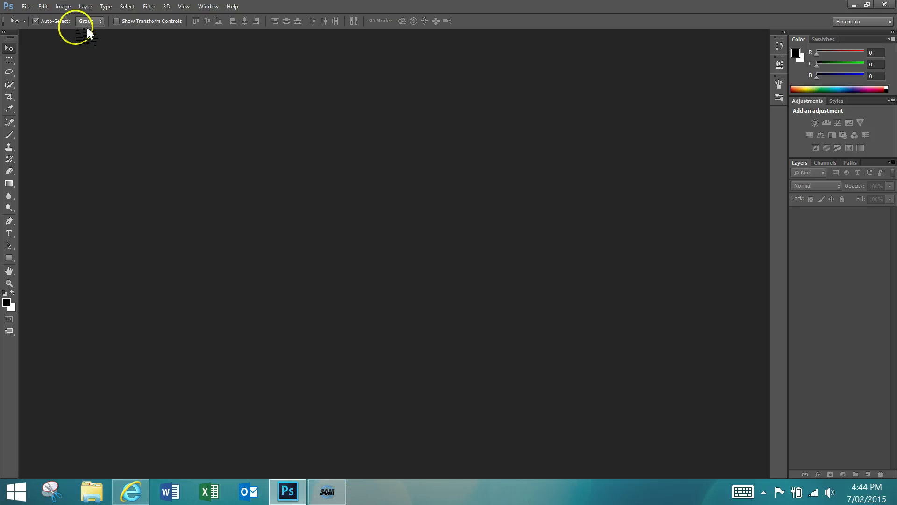
click(28, 7)
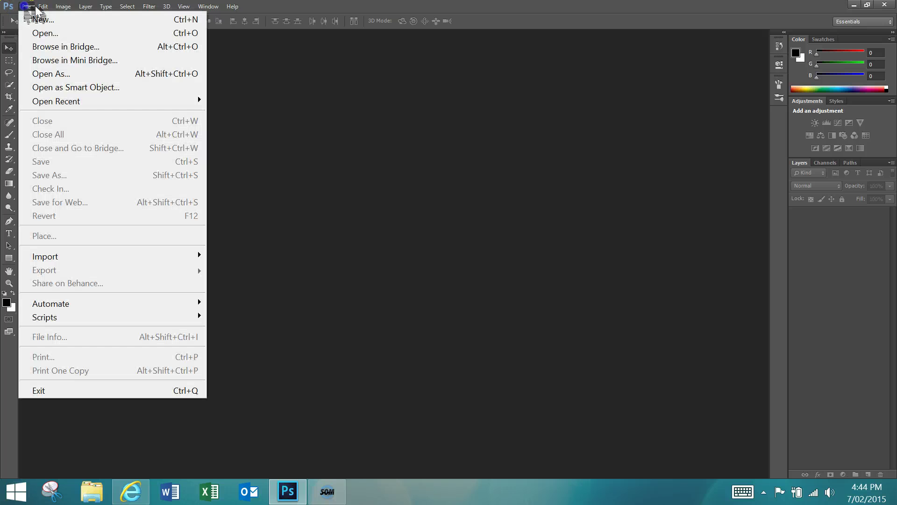
click(47, 20)
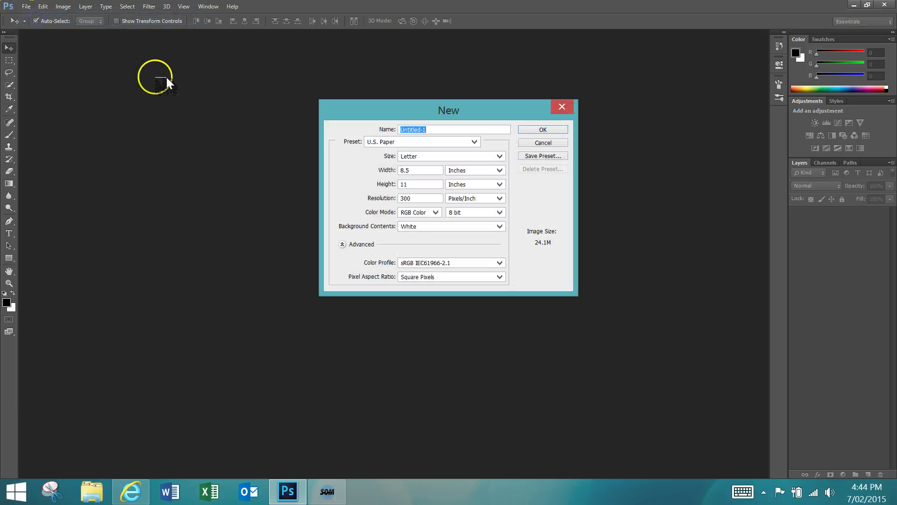
click(481, 143)
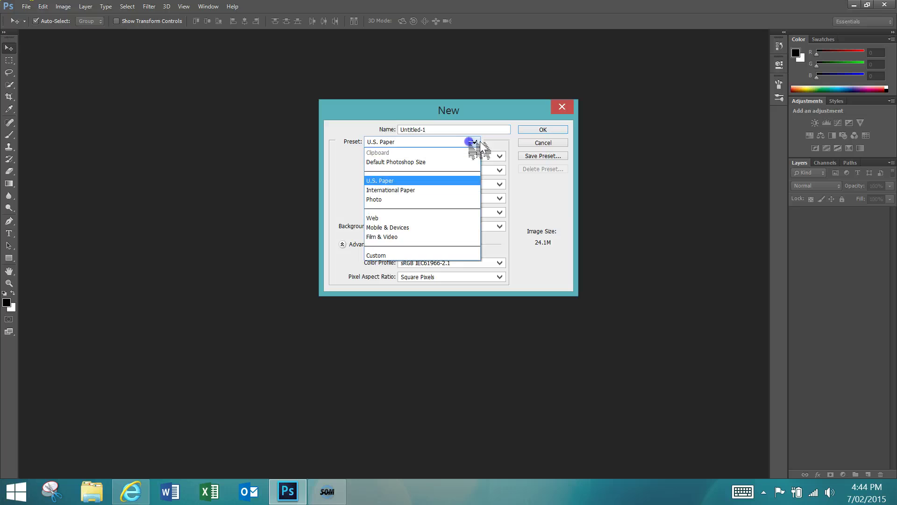
click(411, 190)
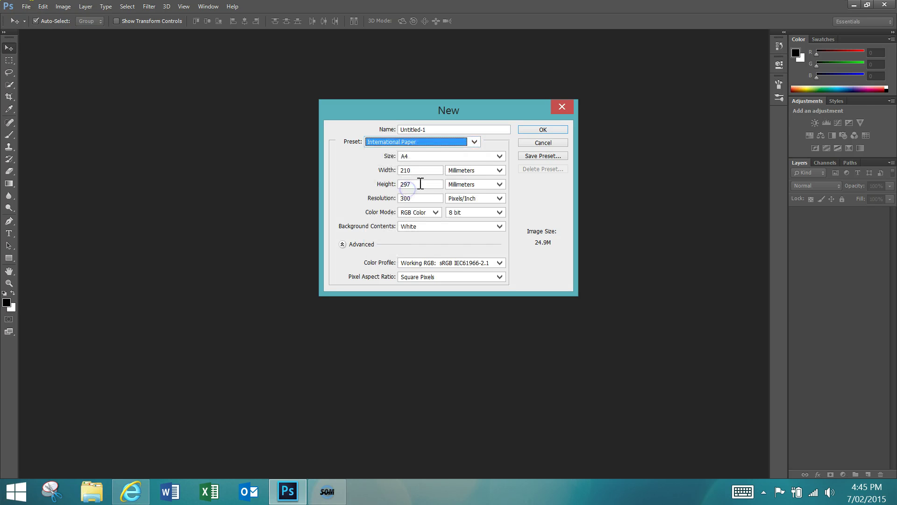
click(438, 156)
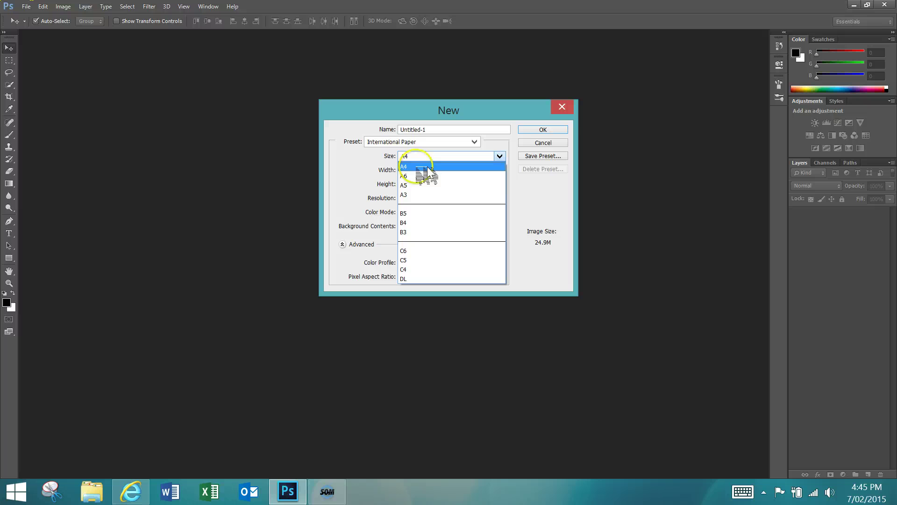
click(425, 195)
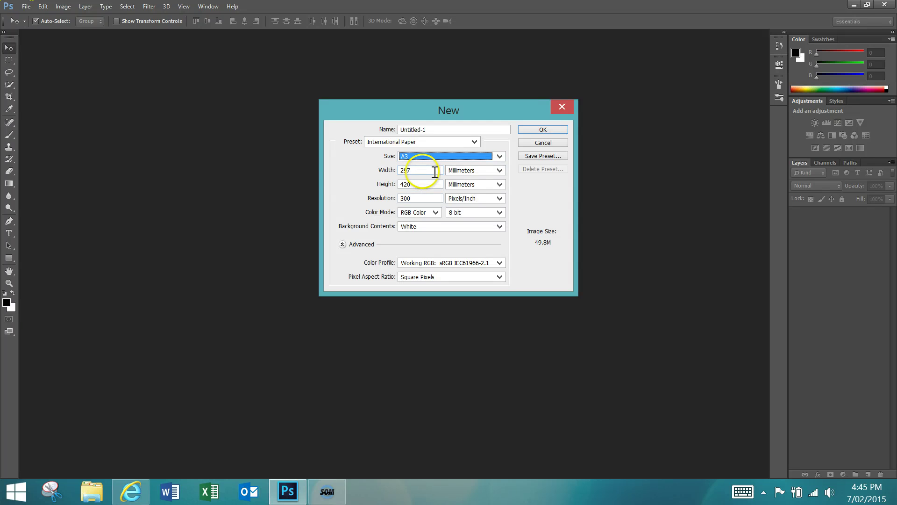
double_click(435, 129)
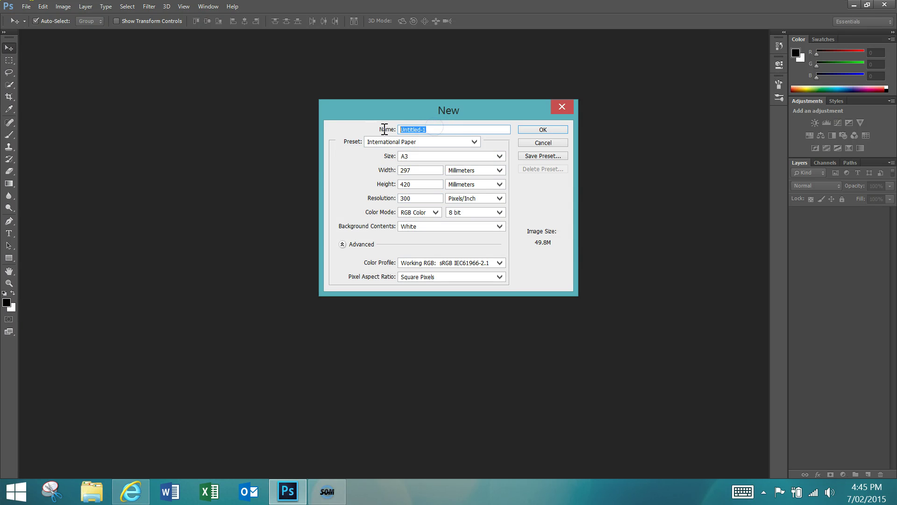
text(Title page)
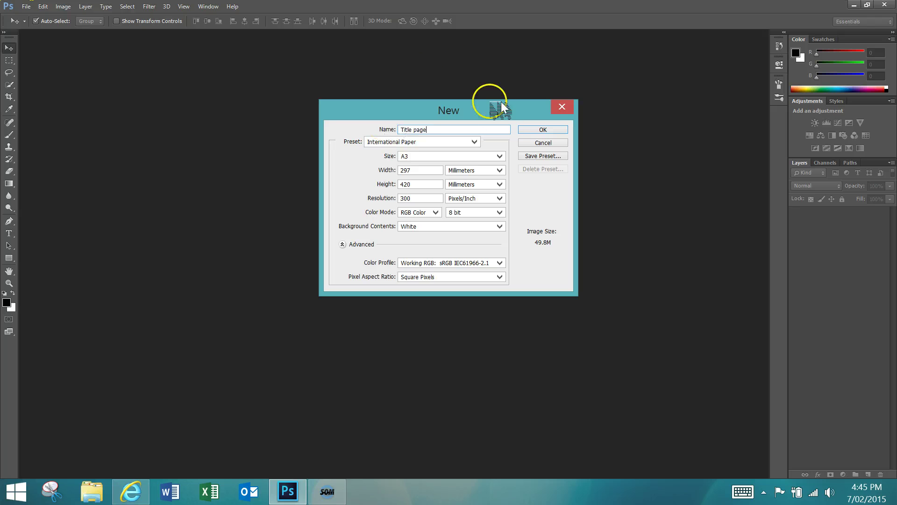
click(526, 131)
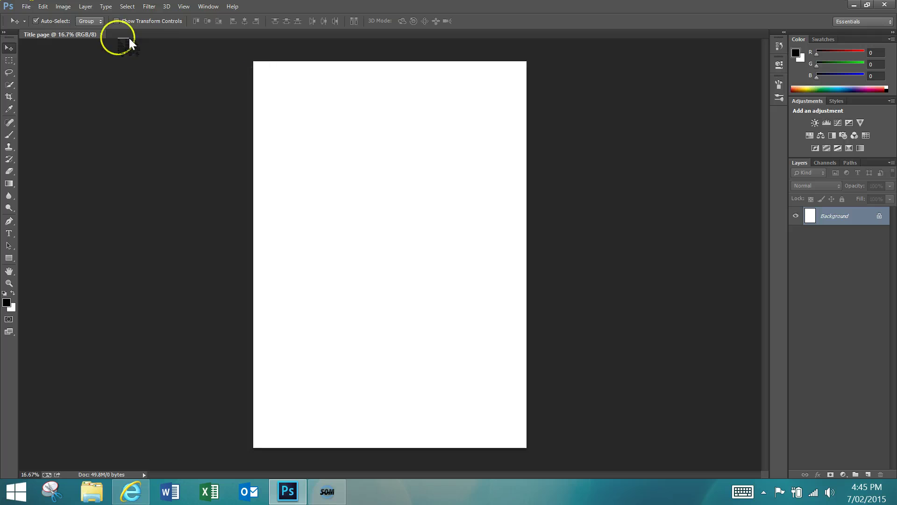
- Save the document as Title page.psd in Documents > Digital Photography, Photoshop format
click(26, 6)
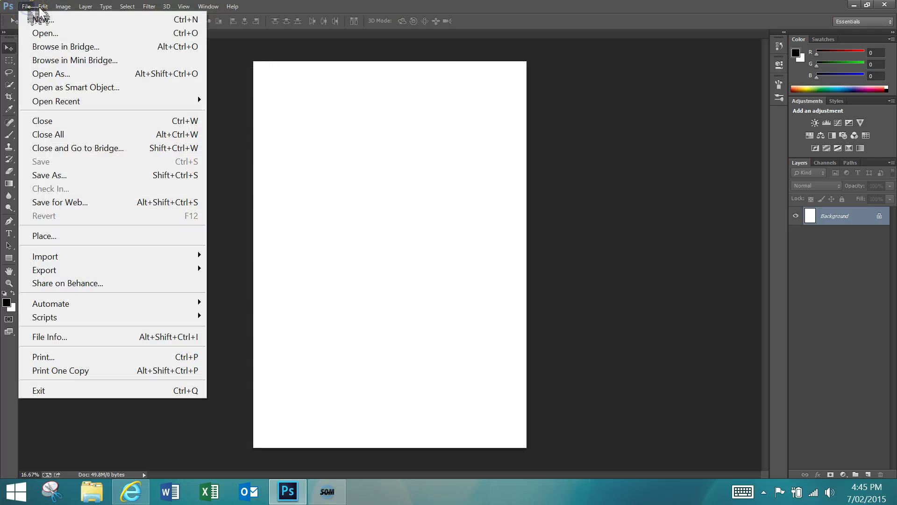
click(52, 176)
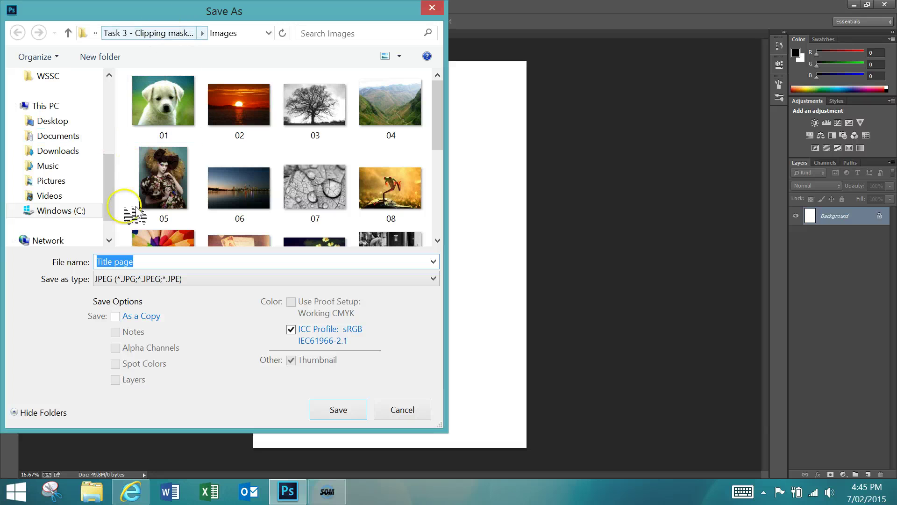
click(74, 135)
click(168, 175)
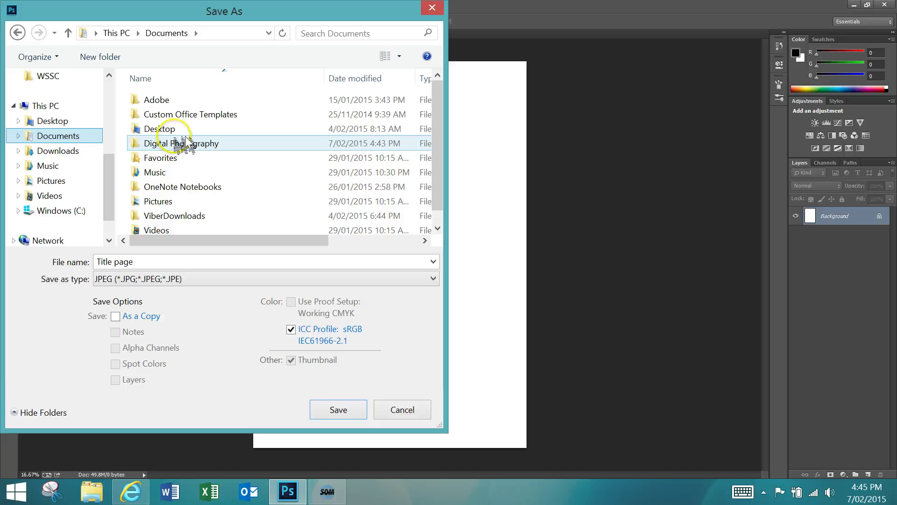
double_click(170, 143)
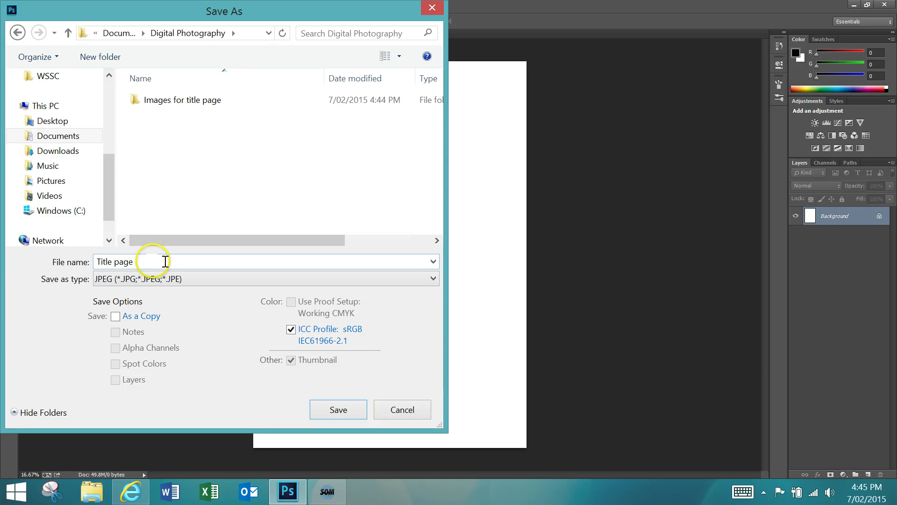
click(166, 259)
click(178, 261)
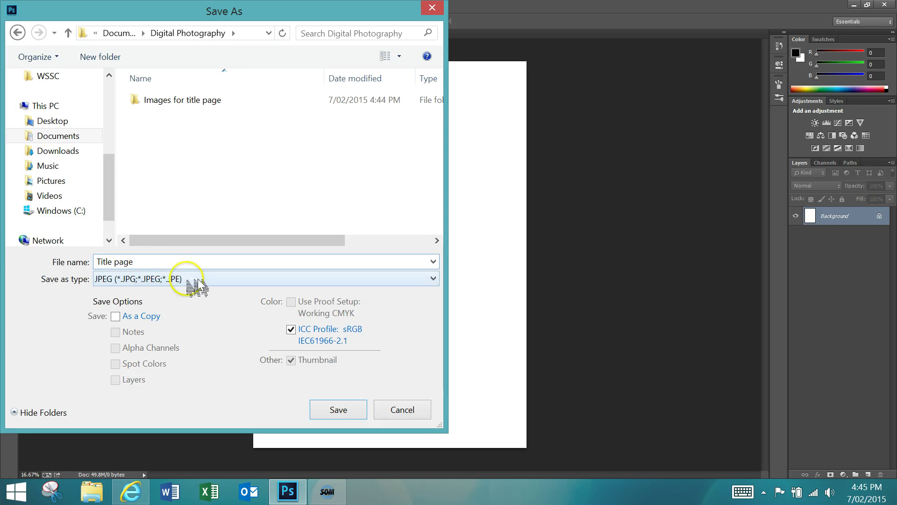
click(196, 280)
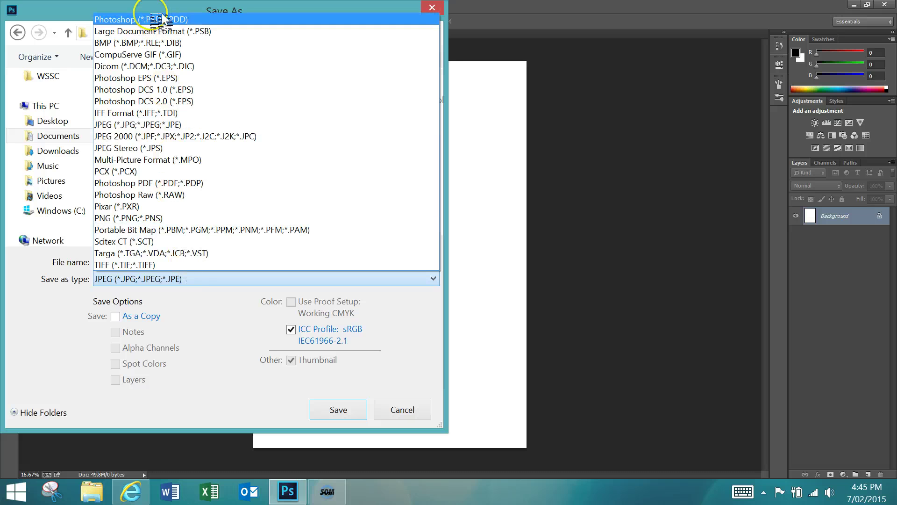
click(162, 21)
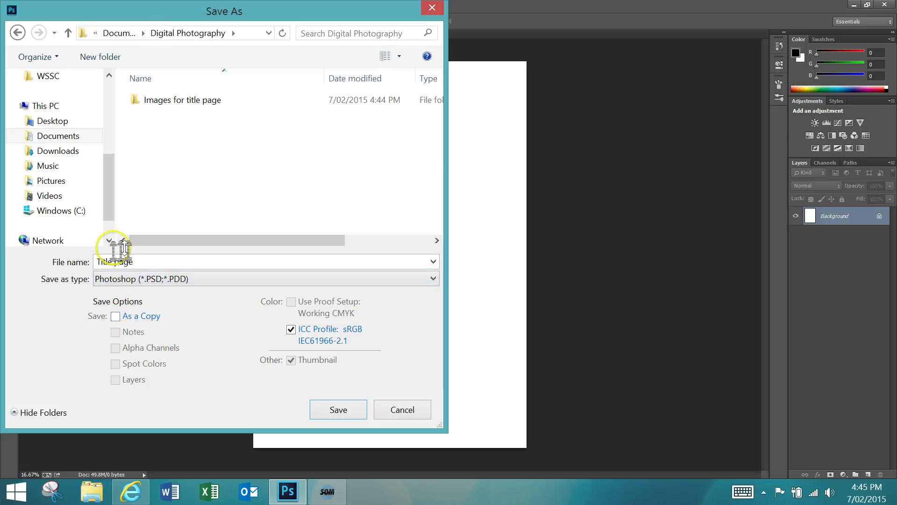
click(124, 279)
click(124, 8)
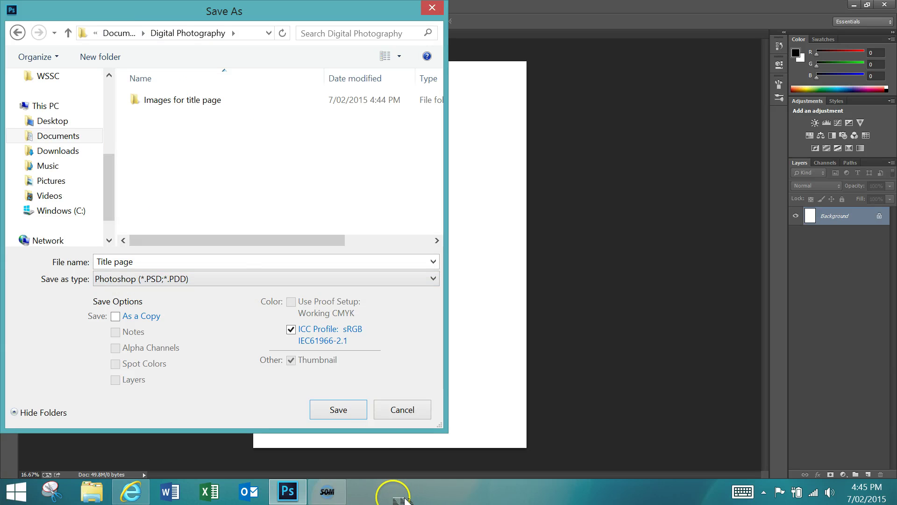
click(363, 415)
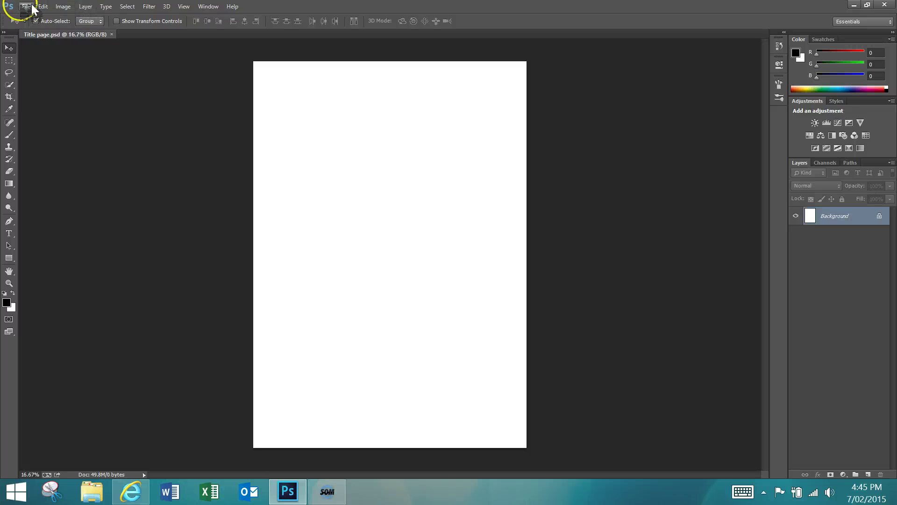
- Rotate the canvas 90° clockwise into landscape and fit the page to the window
click(64, 6)
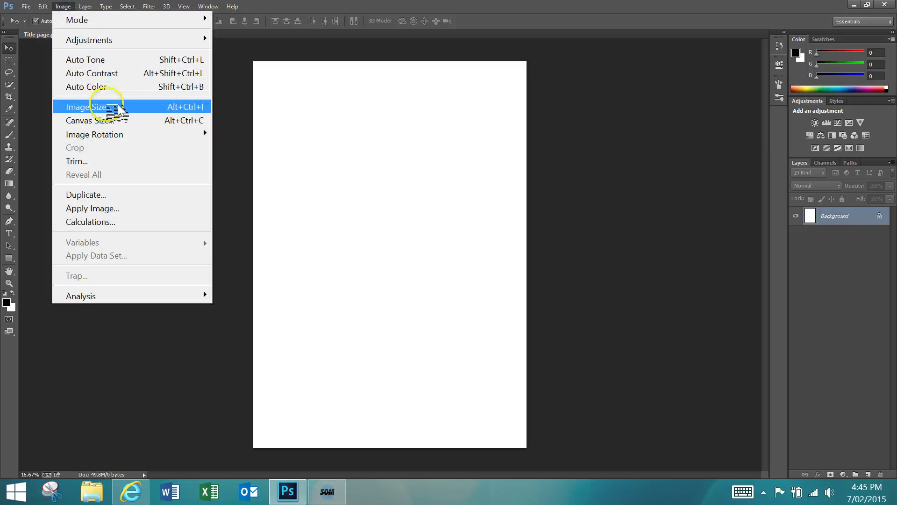
mouse_move(126, 136)
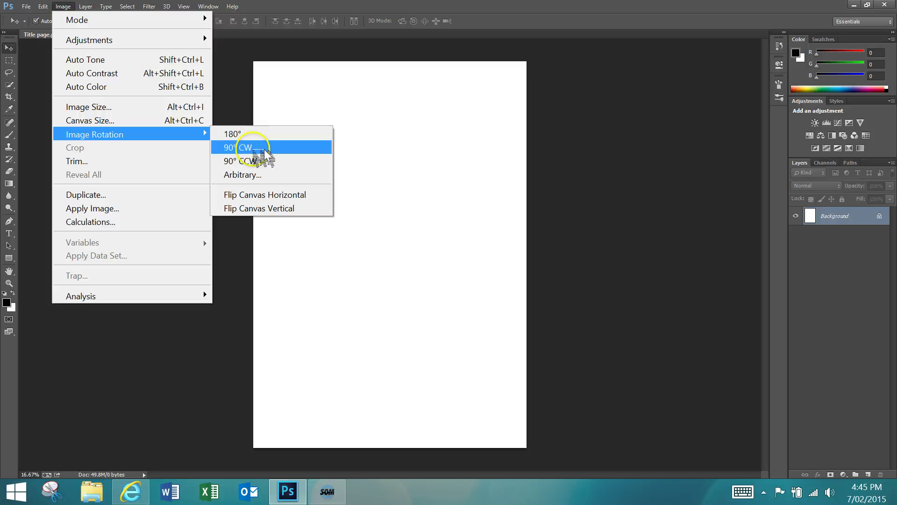
click(252, 148)
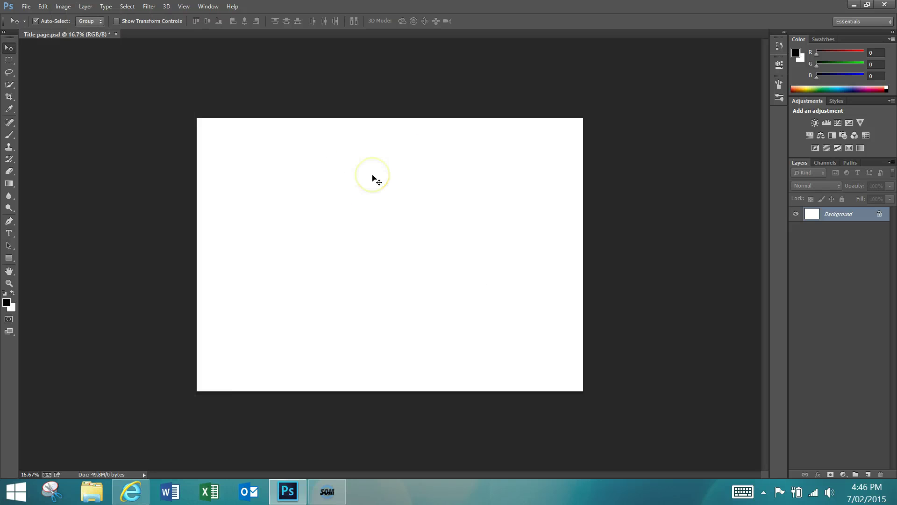
key(ctrl+0)
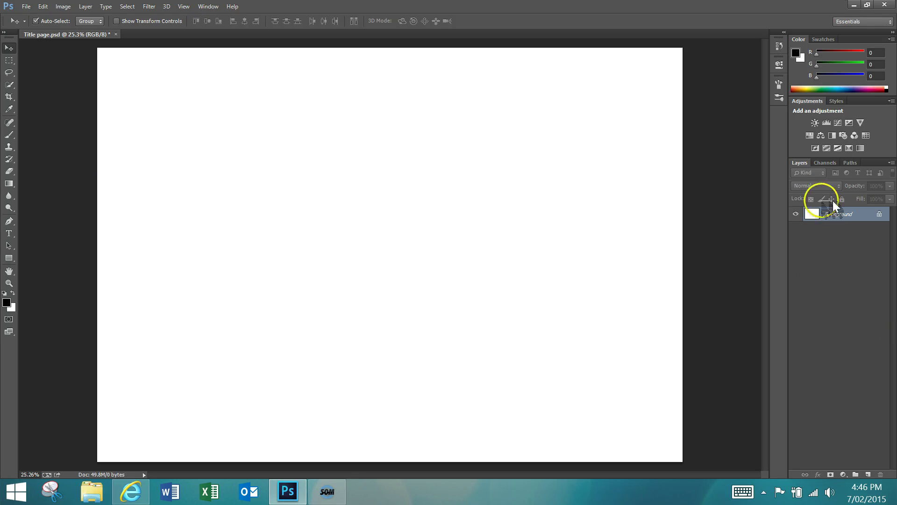
- Add two new empty layers above the background and make Layer 1 active
drag(821, 250, 870, 463)
click(867, 475)
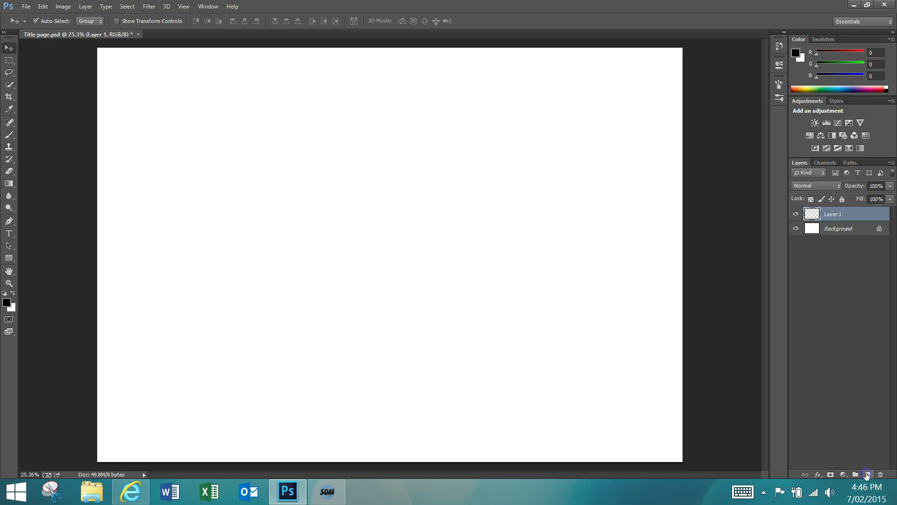
click(867, 474)
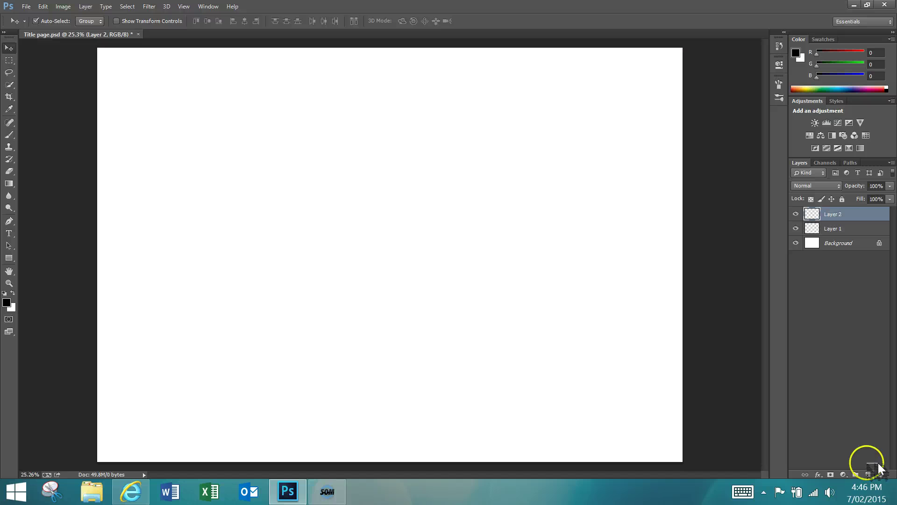
click(832, 229)
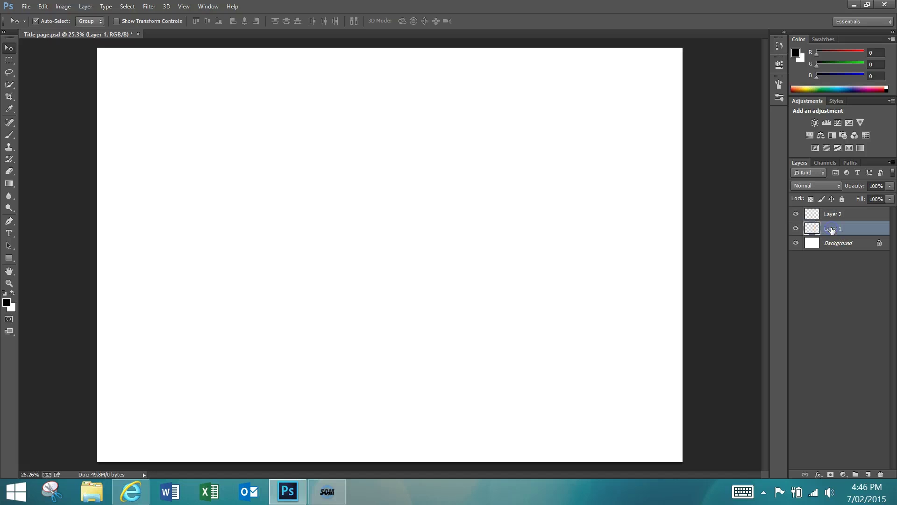
- Set the Horizontal Type tool's text colour to black
click(9, 233)
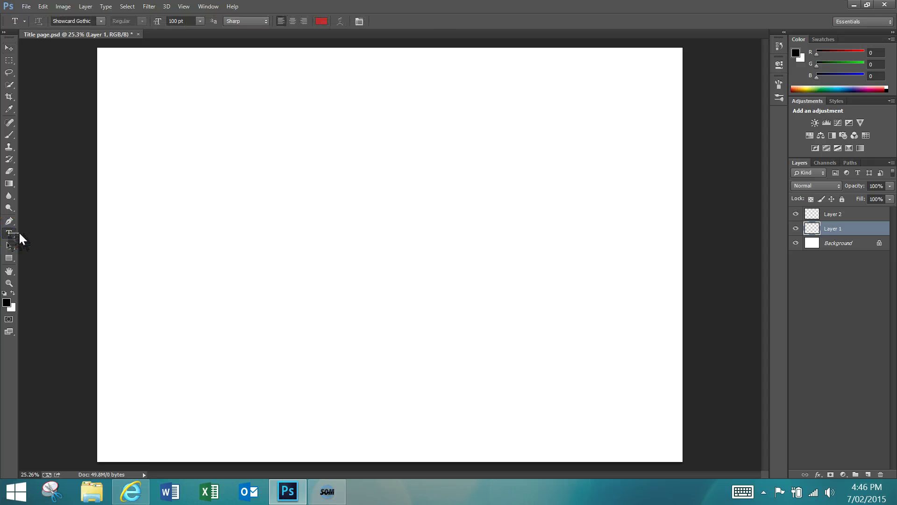
click(326, 21)
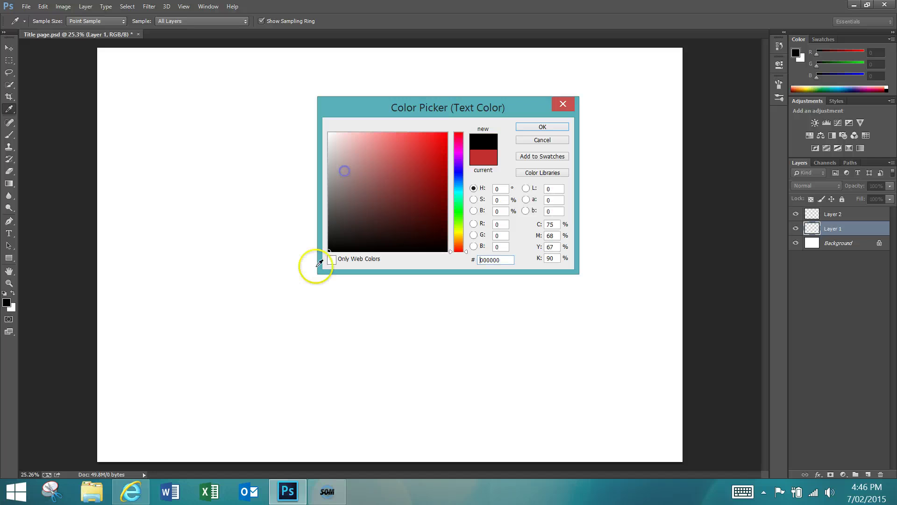
click(542, 127)
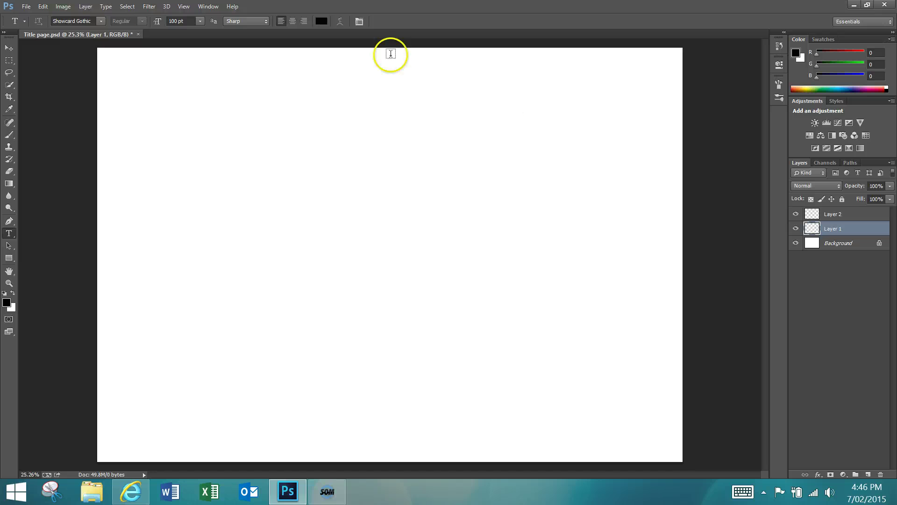
- Type 'DIGITAL' above 'PHOTOGRAPHY' in black Showcard Gothic, upper middle of the page
click(111, 20)
click(192, 169)
click(341, 191)
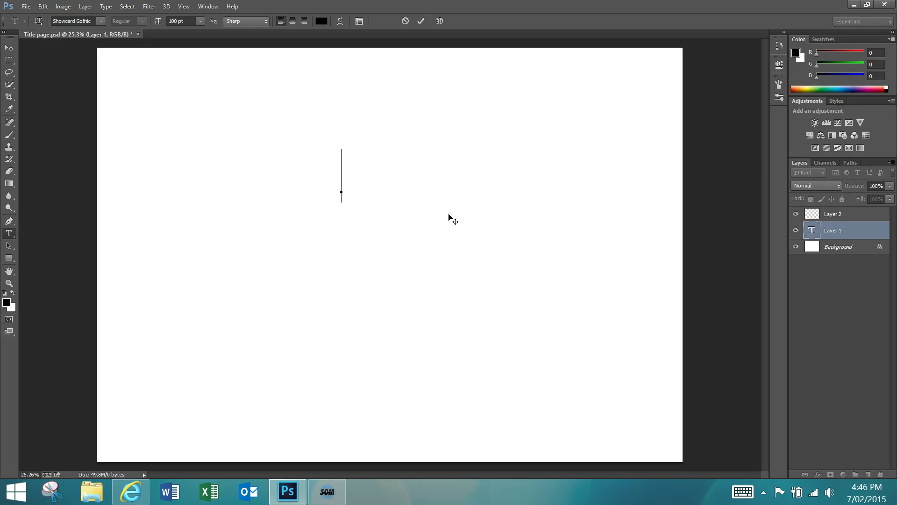
text(DI)
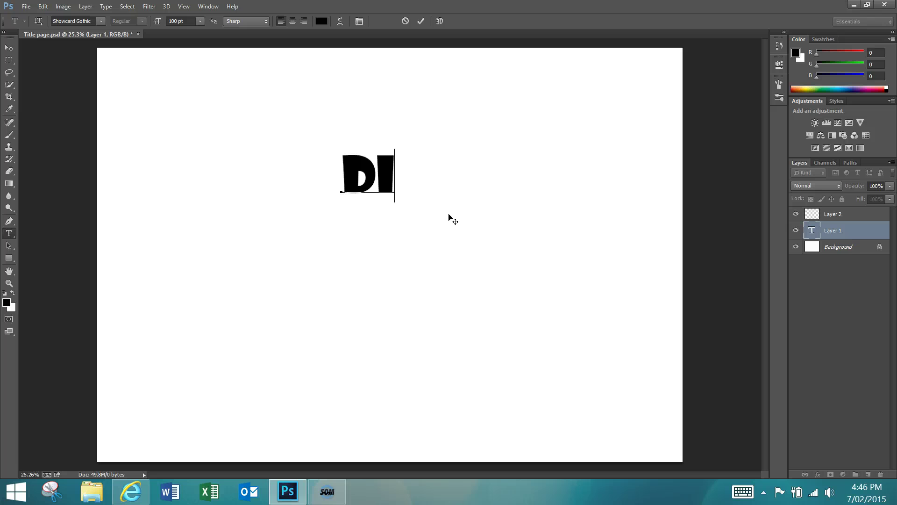
text(GITAL)
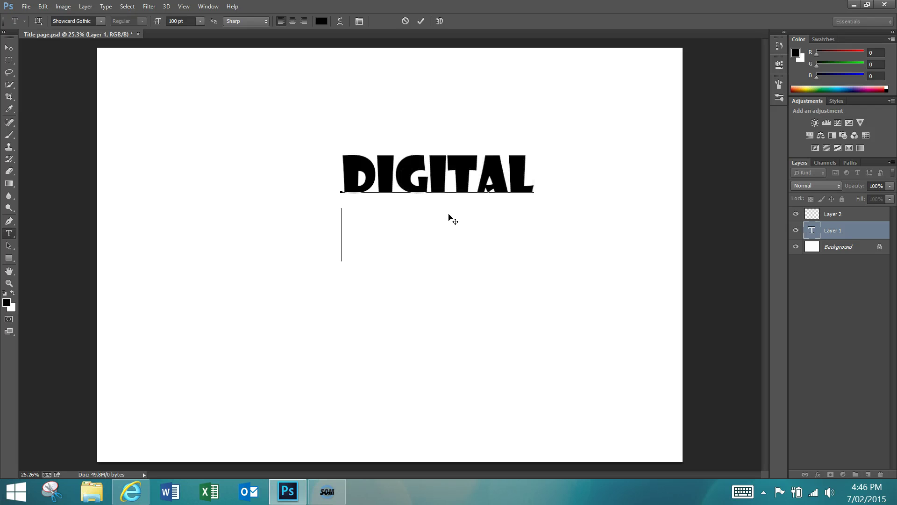
key(Return)
text(PHOTOG)
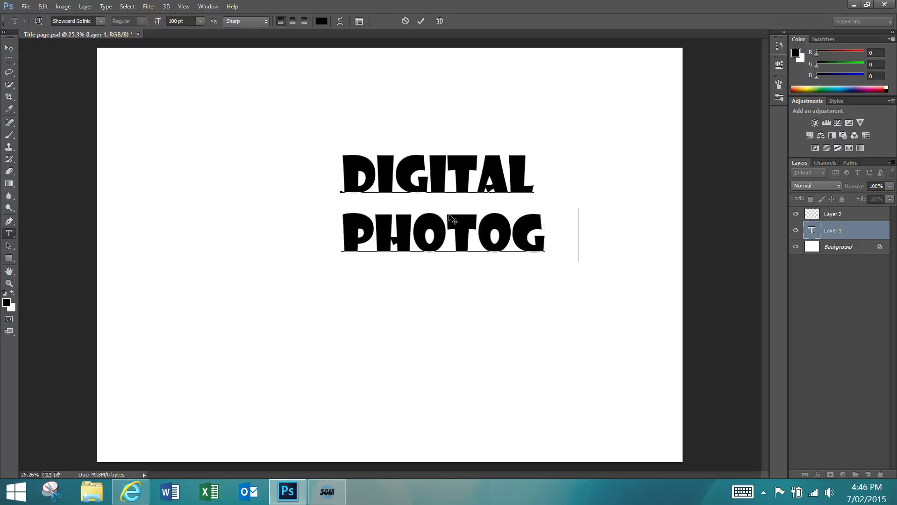
text(RAPHY)
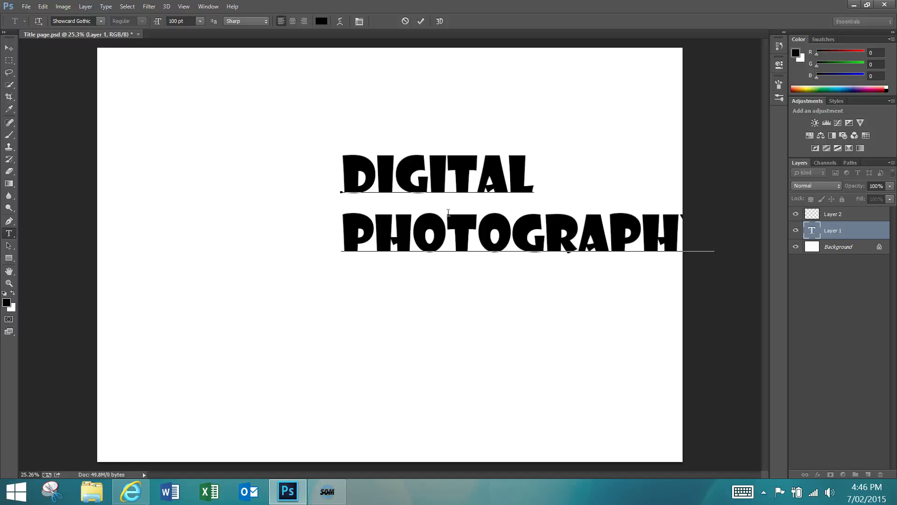
- Centre both title lines and set DIGITAL to 250 pt
drag(344, 165, 755, 260)
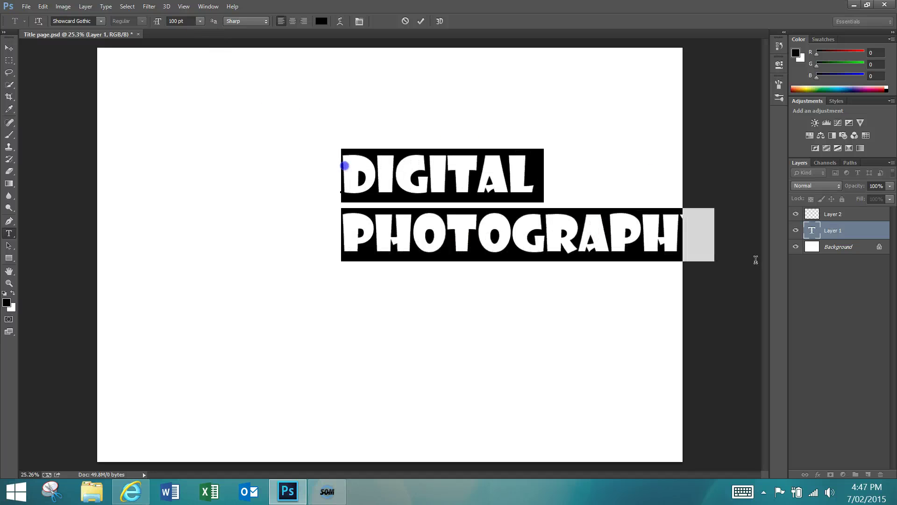
click(293, 21)
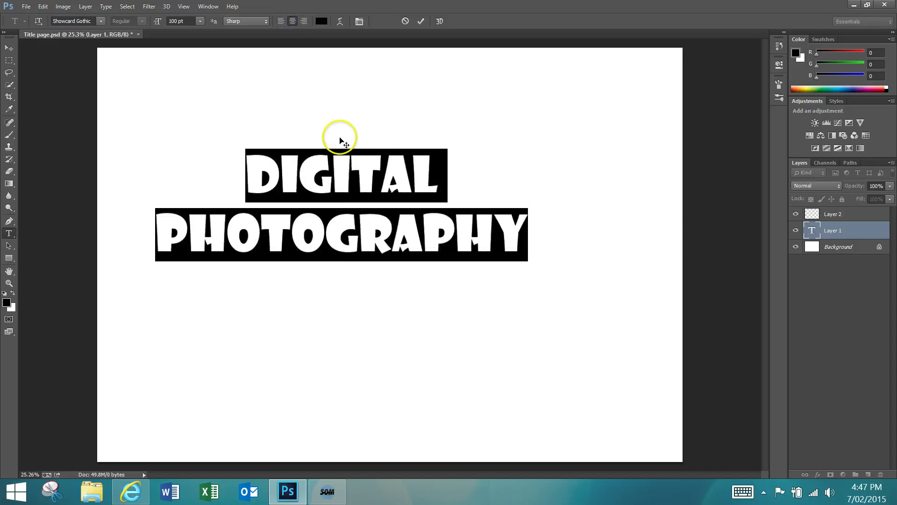
click(298, 174)
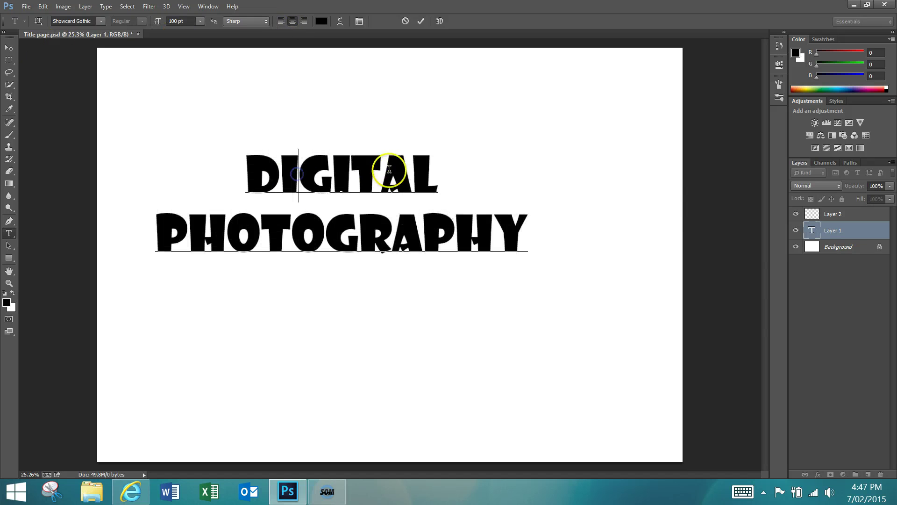
drag(432, 174, 244, 175)
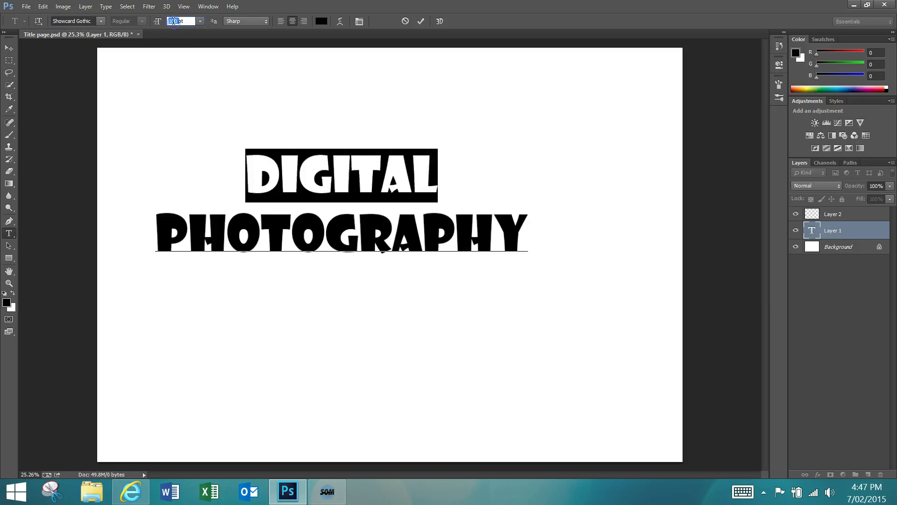
text(2)
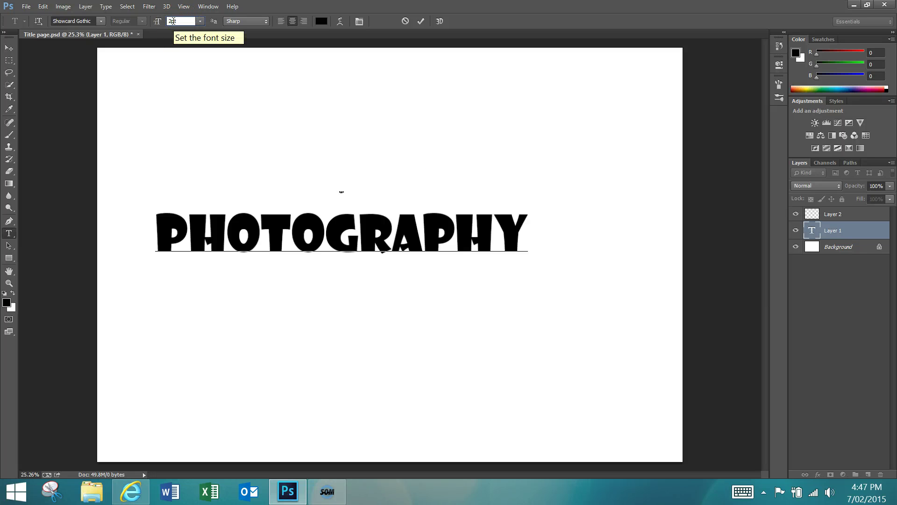
text(50pt)
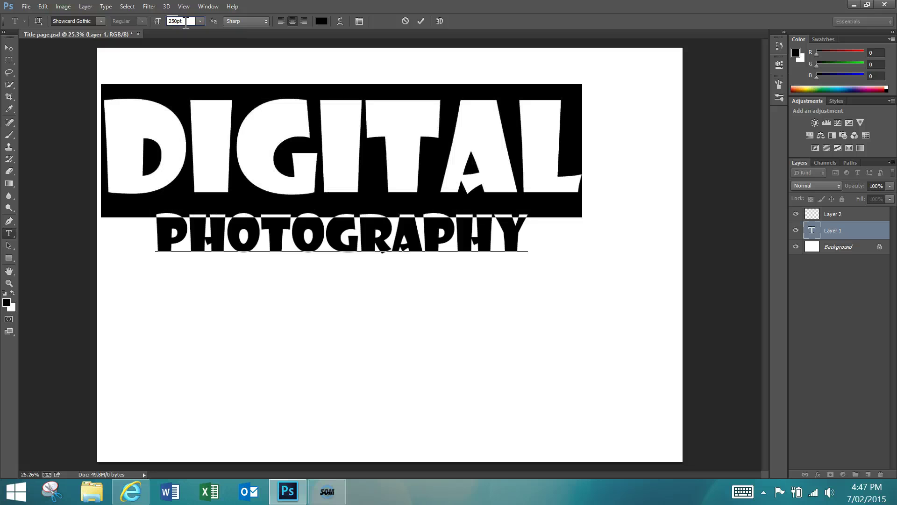
- Set PHOTOGRAPHY to 150 pt, commit the text, and move the title to the page centre
click(461, 241)
click(520, 241)
key(shift+Left)
key(shift+Left)
key(shift+Left)
key(shift+Left)
key(shift+Left)
key(shift+Left)
key(shift+Left)
key(shift+Left)
key(shift+Left)
key(shift+Left)
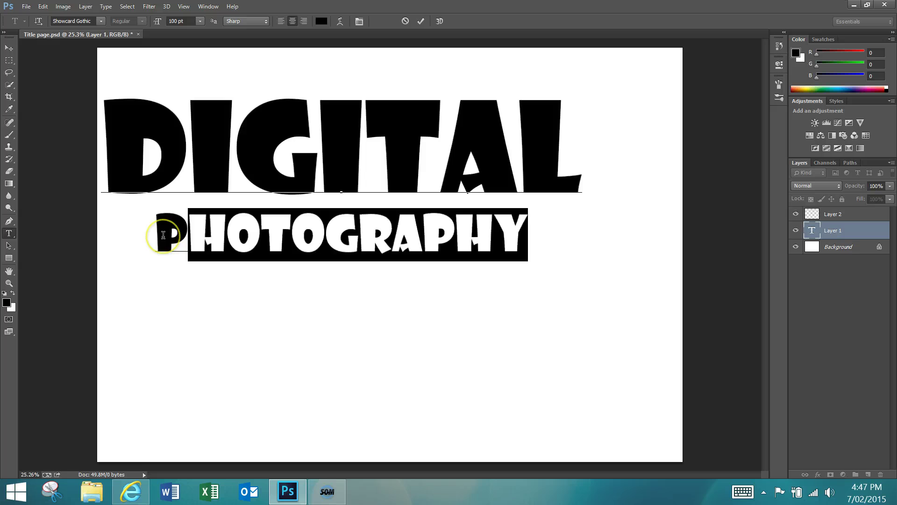
shift+click(163, 235)
click(201, 21)
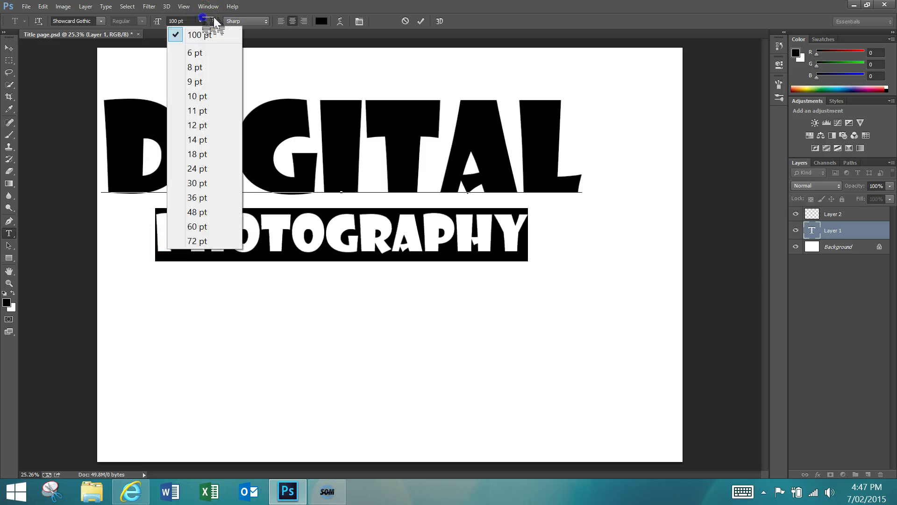
click(200, 21)
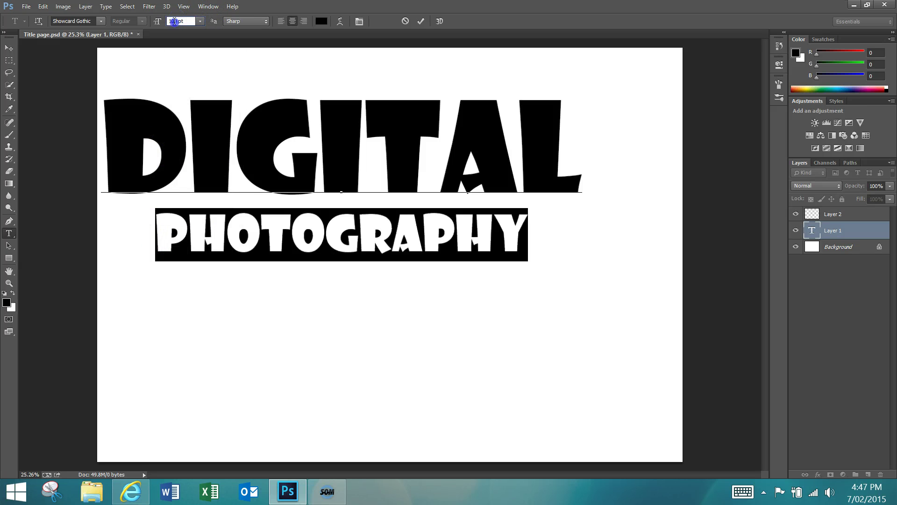
text(150)
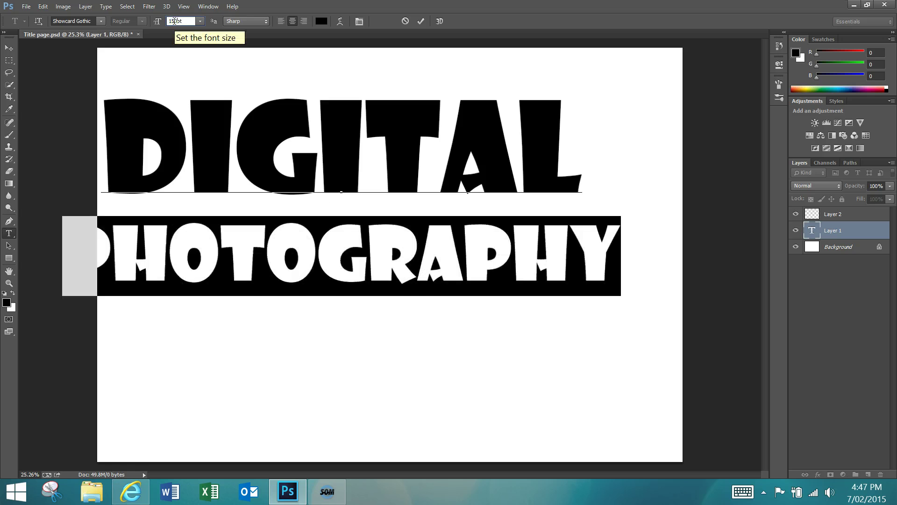
click(9, 48)
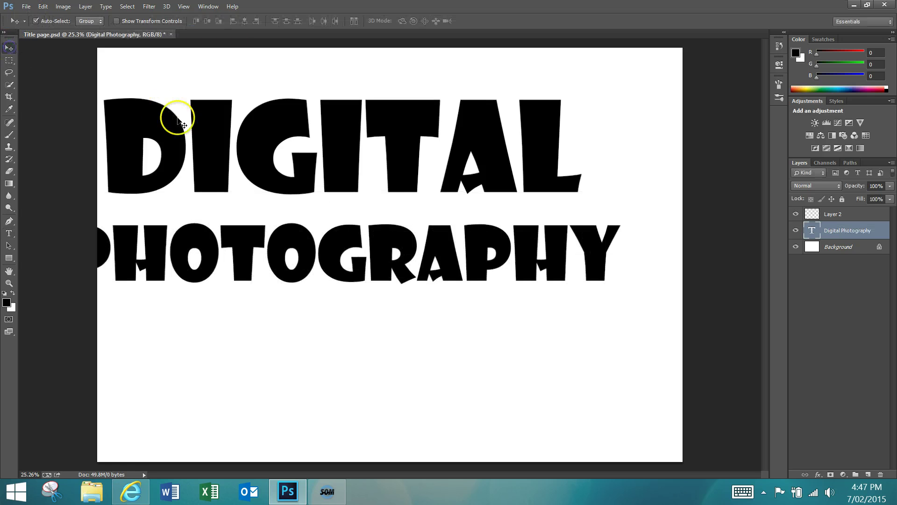
drag(227, 148, 263, 192)
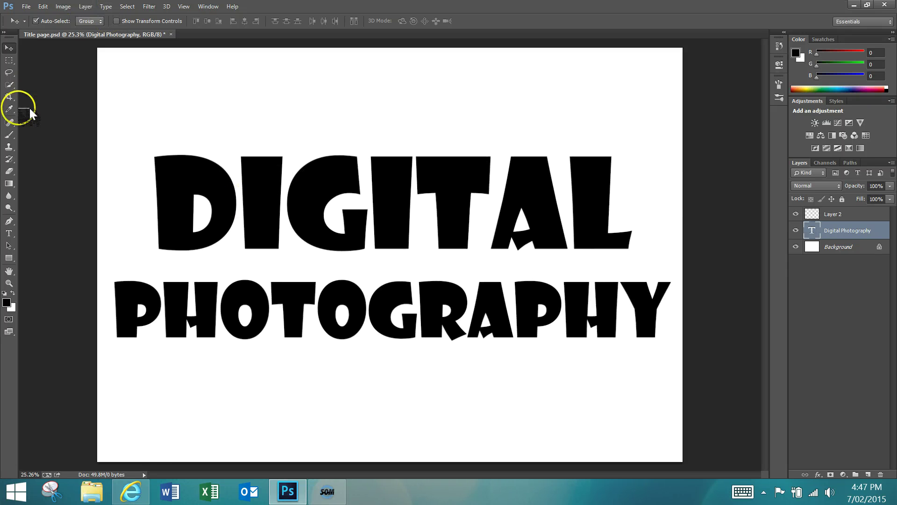
- Change the word Digital to the Kenyan Coffee font
click(9, 232)
click(267, 194)
double_click(267, 194)
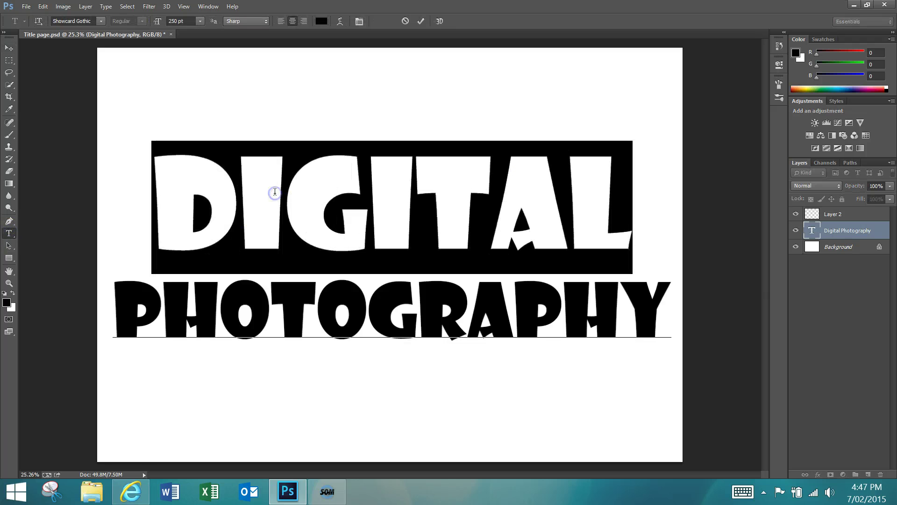
click(108, 21)
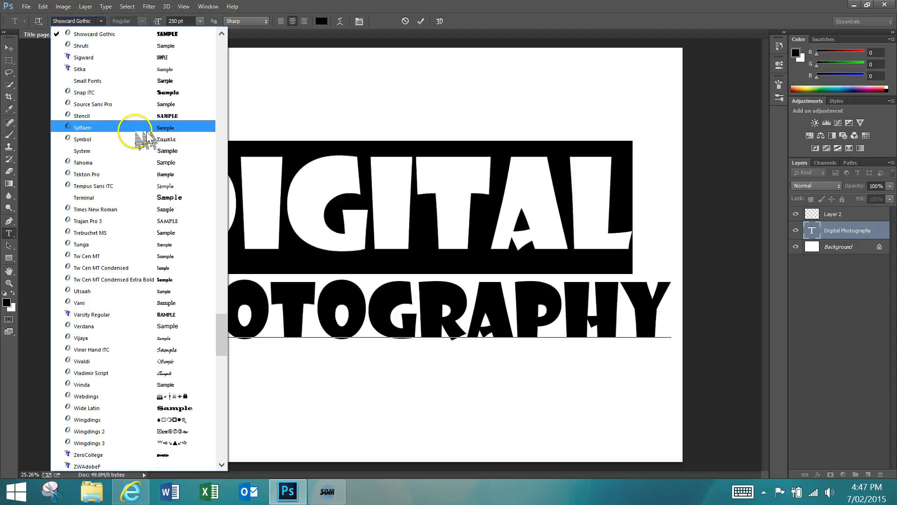
drag(221, 327, 201, 196)
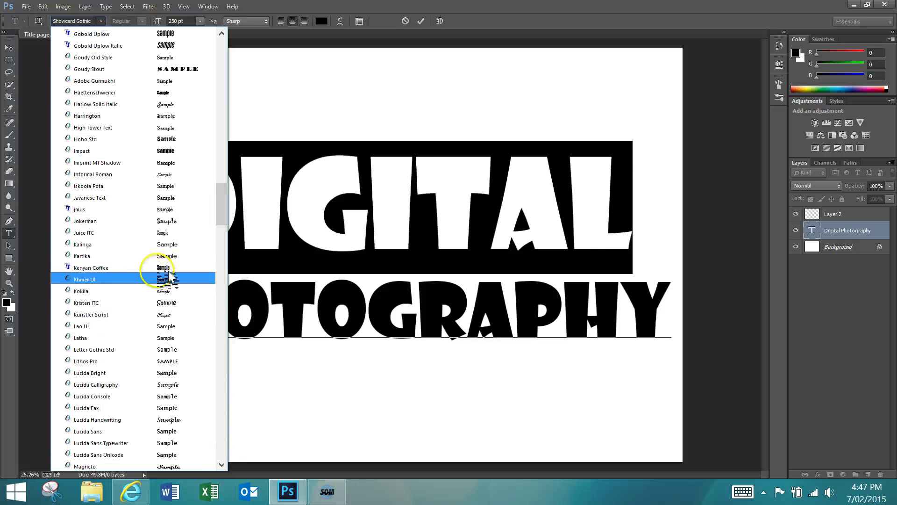
click(211, 268)
click(547, 259)
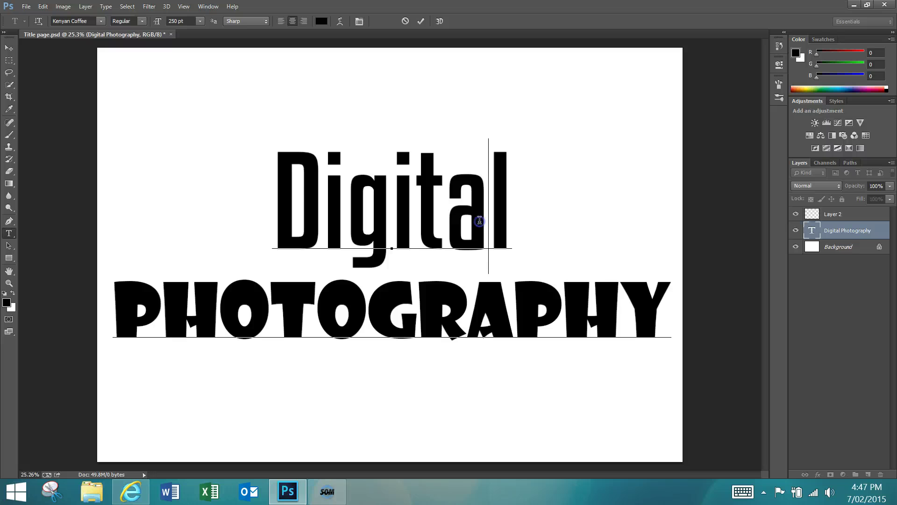
key(Left)
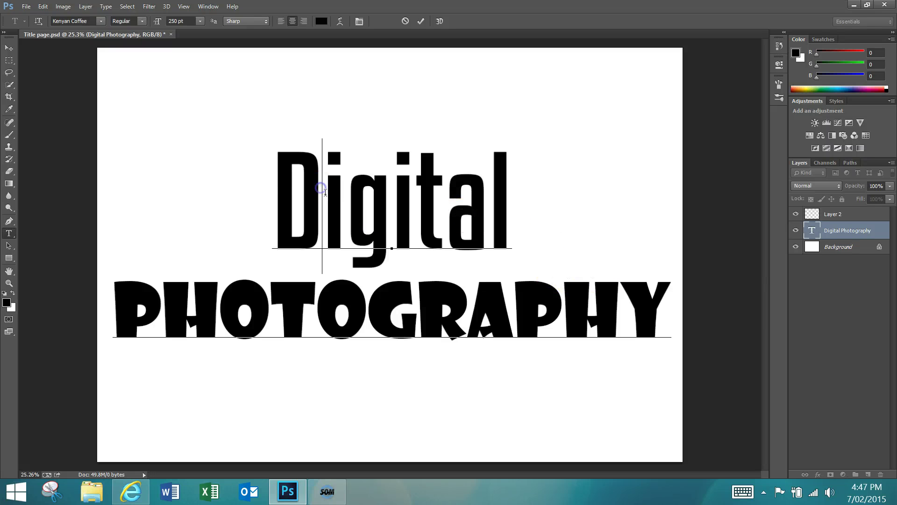
shift+click(661, 311)
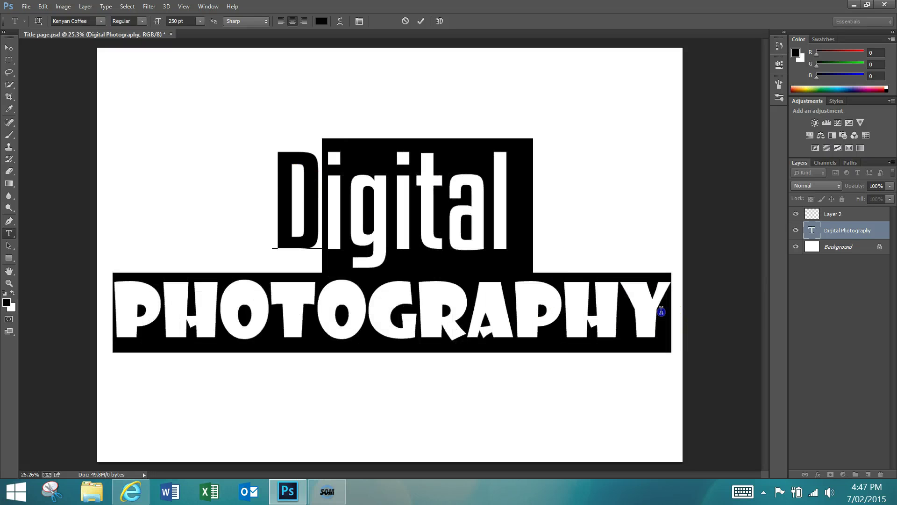
key(ctrl+a)
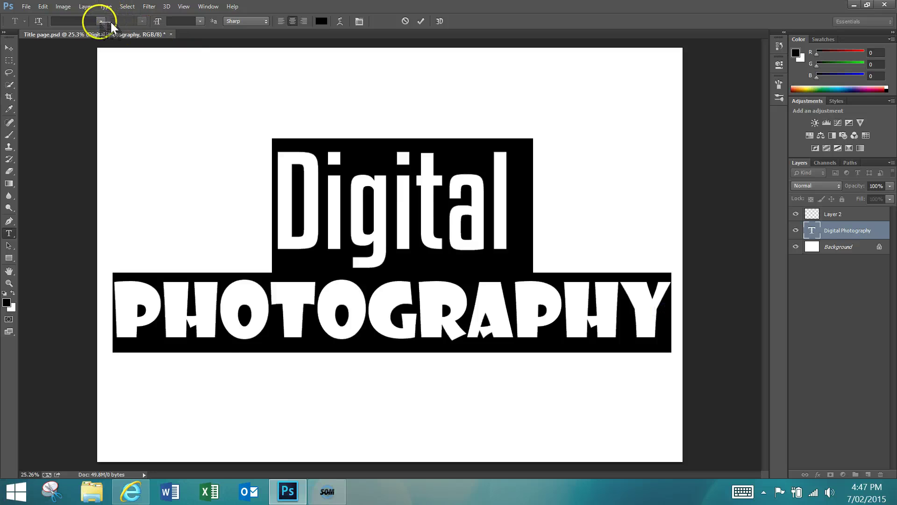
click(101, 21)
click(531, 177)
click(568, 179)
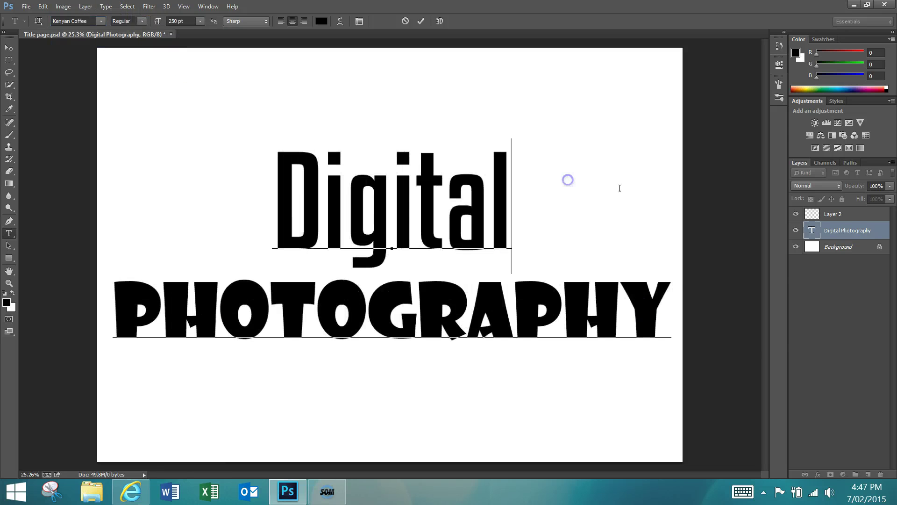
- Set Digital to 350 pt, commit the text, and nudge the title slightly lower
double_click(511, 195)
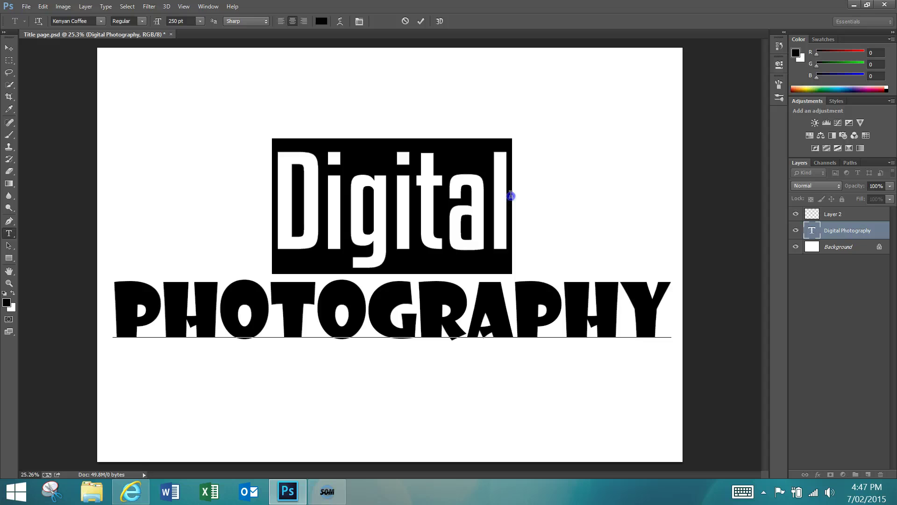
click(175, 21)
text(350)
key(Return)
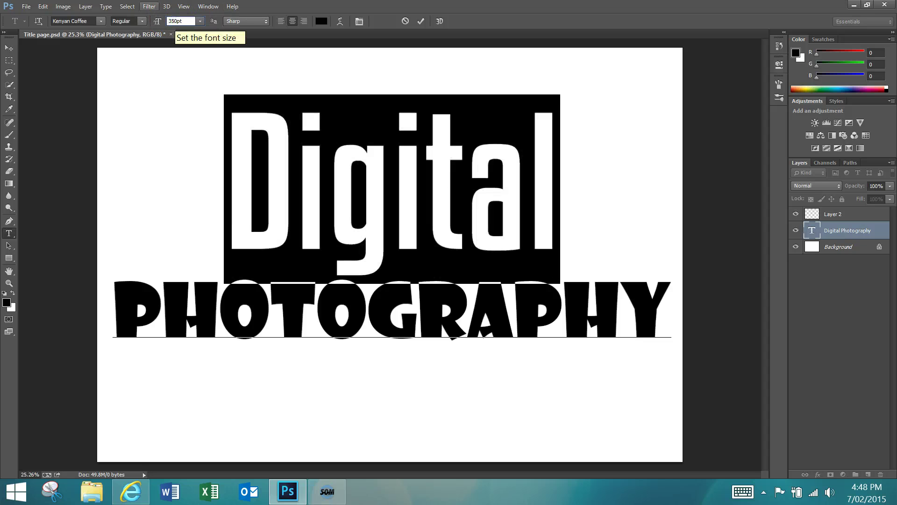
click(10, 47)
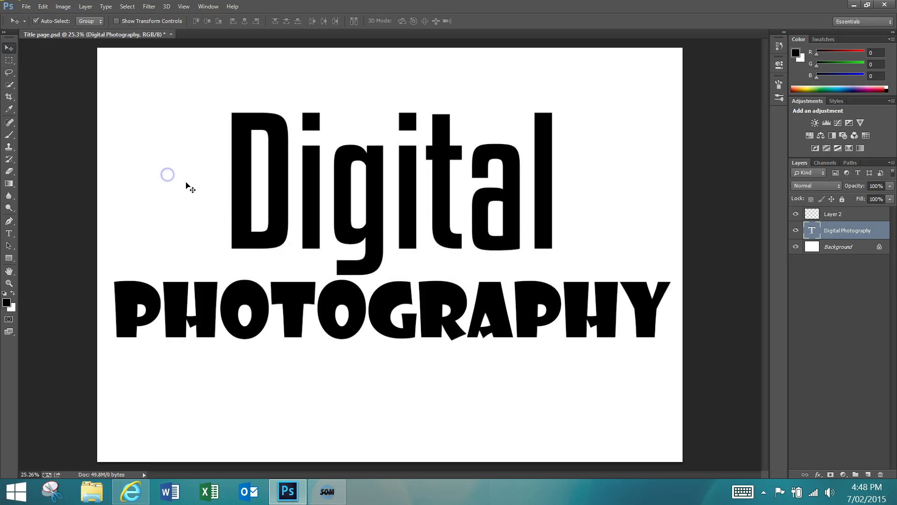
drag(373, 231, 374, 243)
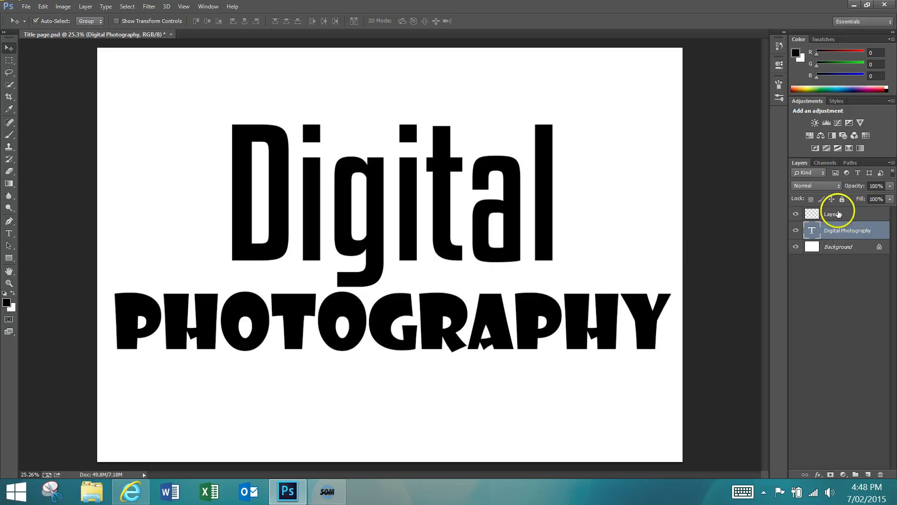
- With Layer 2 selected, place puppy photo 01 from Documents > Digital Photography > Images for title page
click(835, 216)
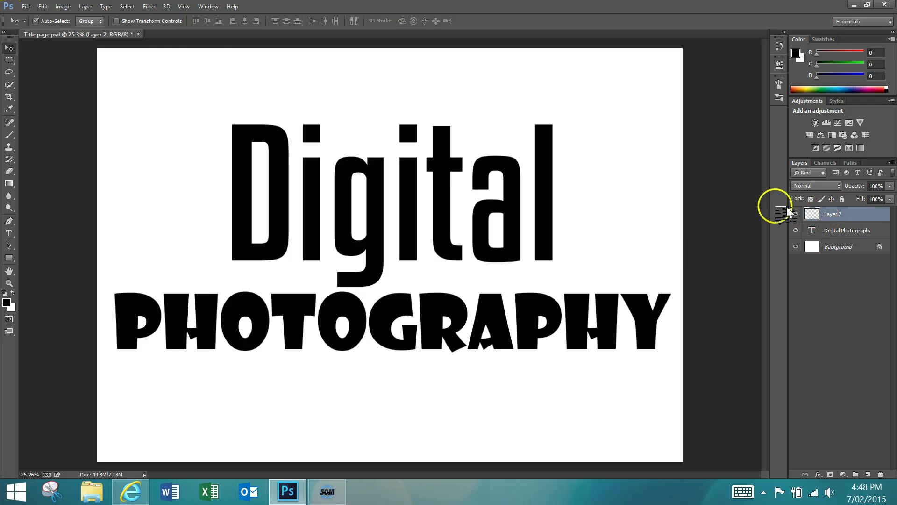
click(27, 7)
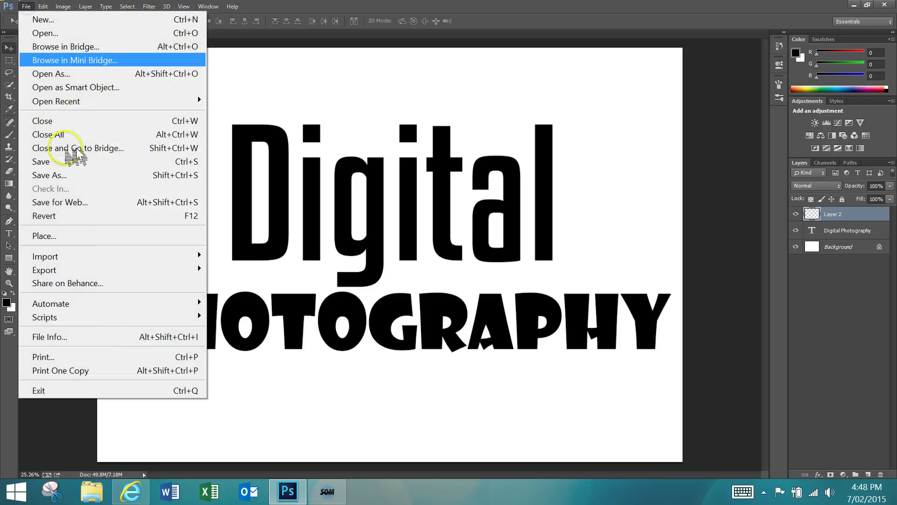
click(65, 236)
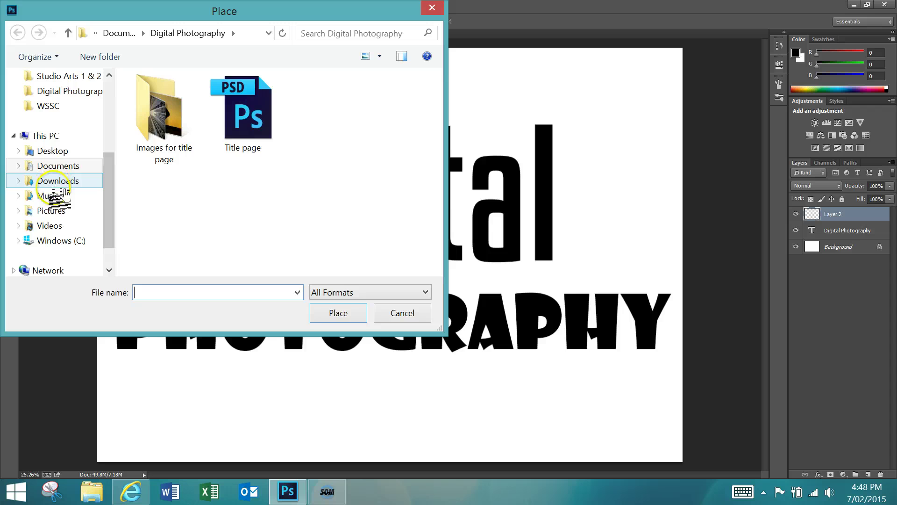
click(55, 167)
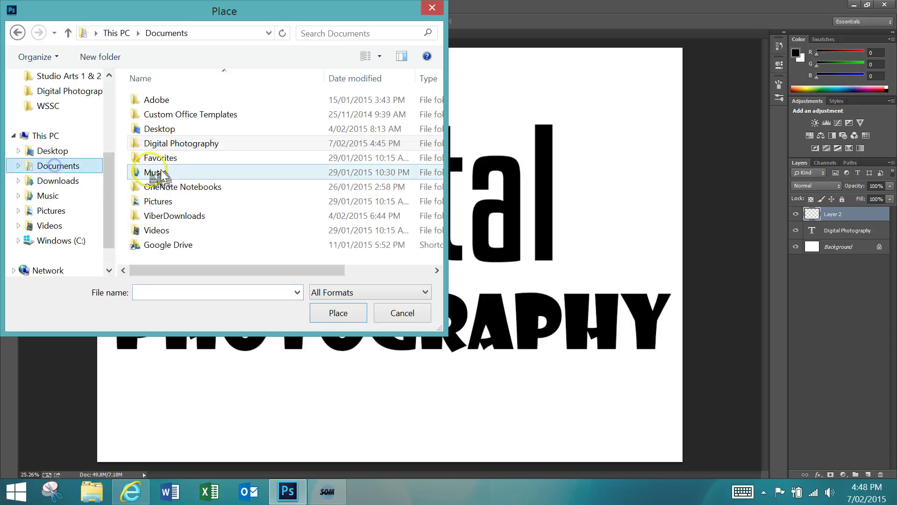
double_click(182, 143)
double_click(165, 106)
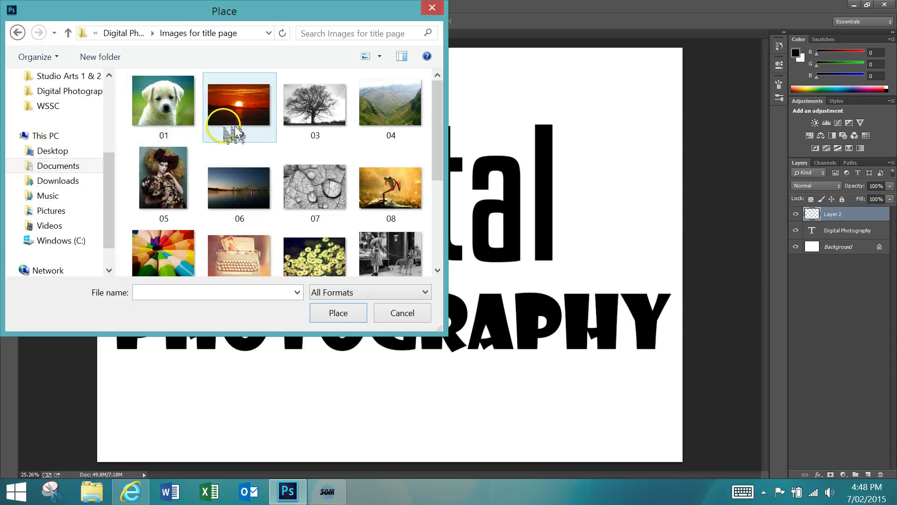
click(181, 110)
double_click(181, 109)
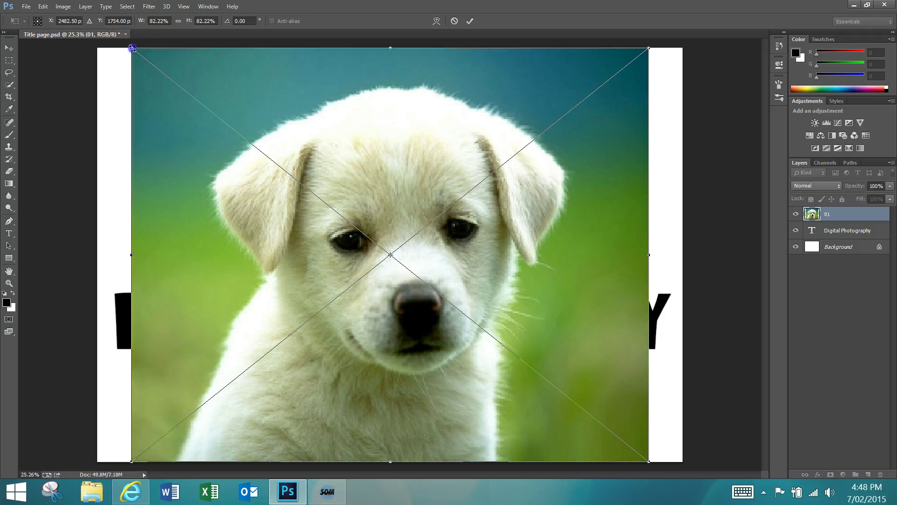
- Scale the puppy photo to about 42%, position it over 'Di', and set its opacity to 60%
drag(132, 48, 510, 266)
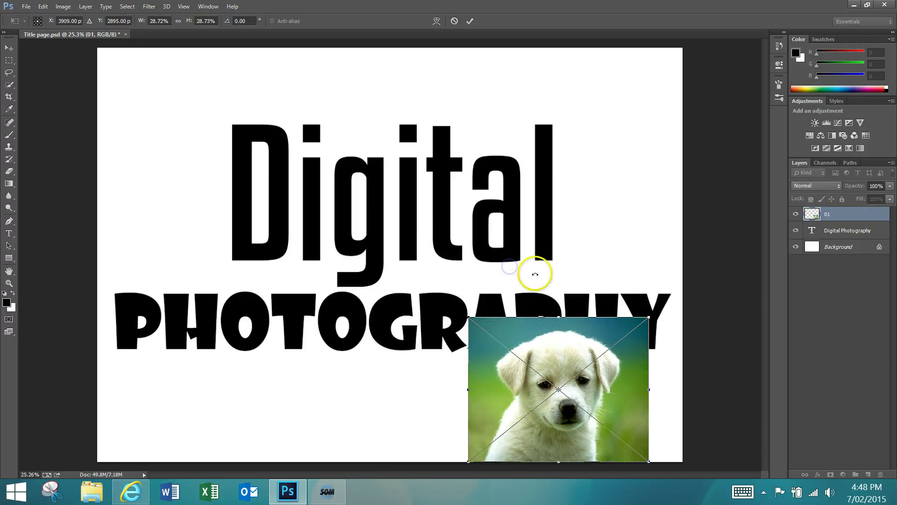
drag(541, 358, 245, 163)
key(Return)
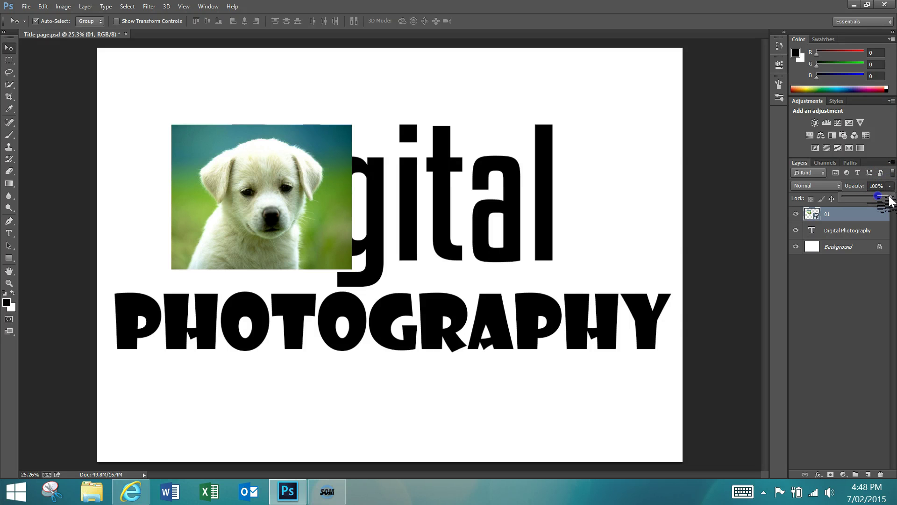
drag(890, 201, 885, 202)
click(196, 172)
drag(196, 172, 191, 167)
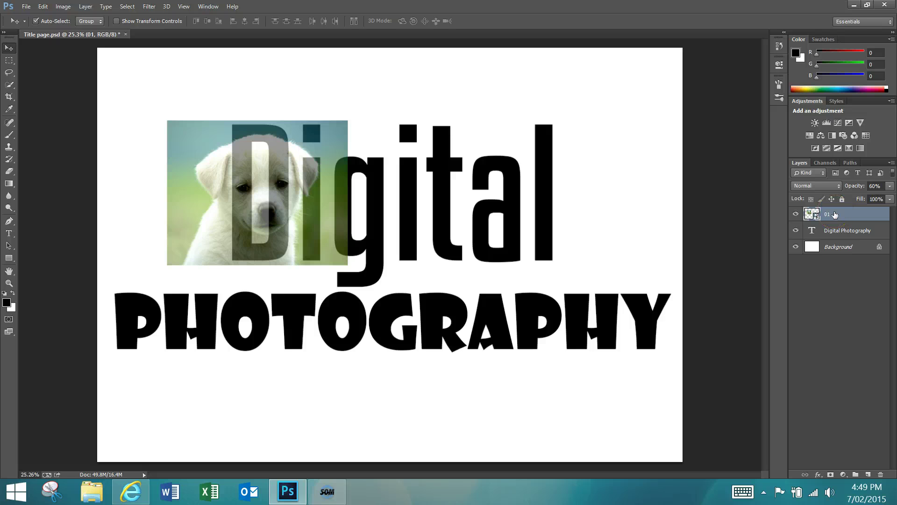
- Rasterize layer 01 and delete the puppy photo left of the D and over the i, then deselect
right_click(847, 216)
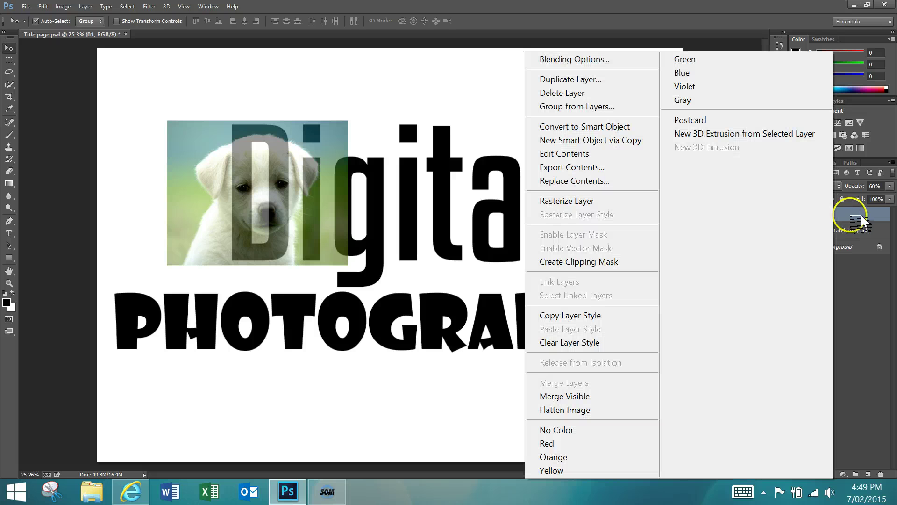
click(588, 201)
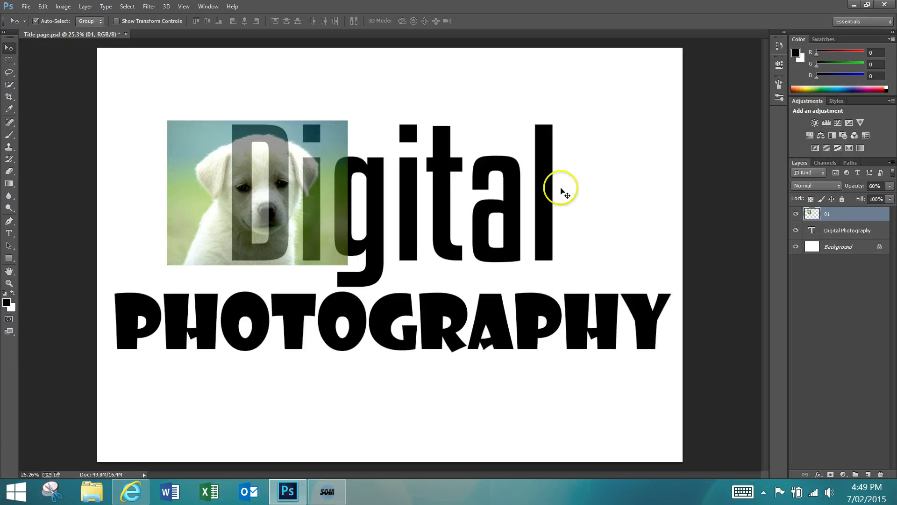
click(10, 59)
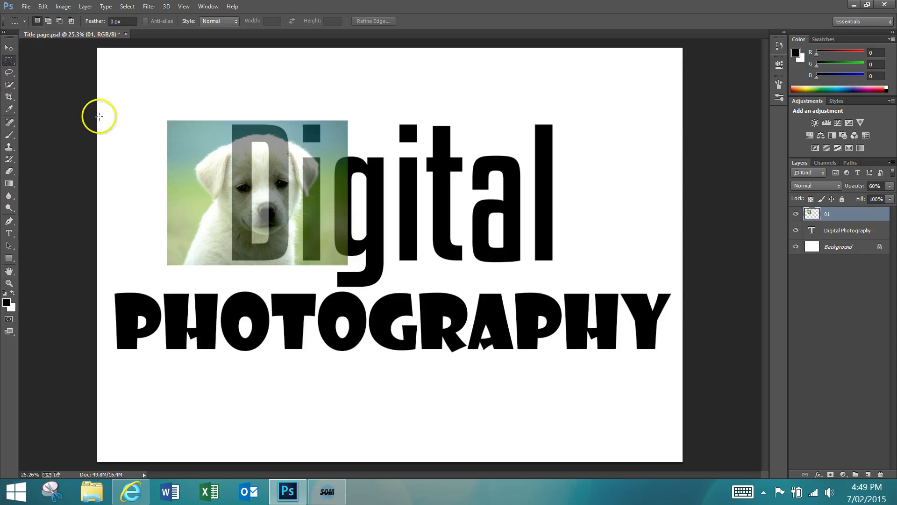
drag(142, 101, 225, 271)
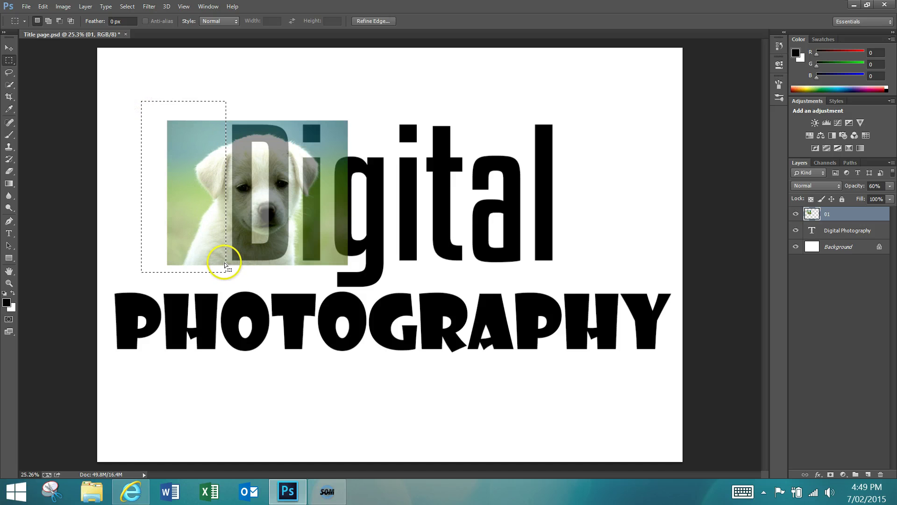
key(Delete)
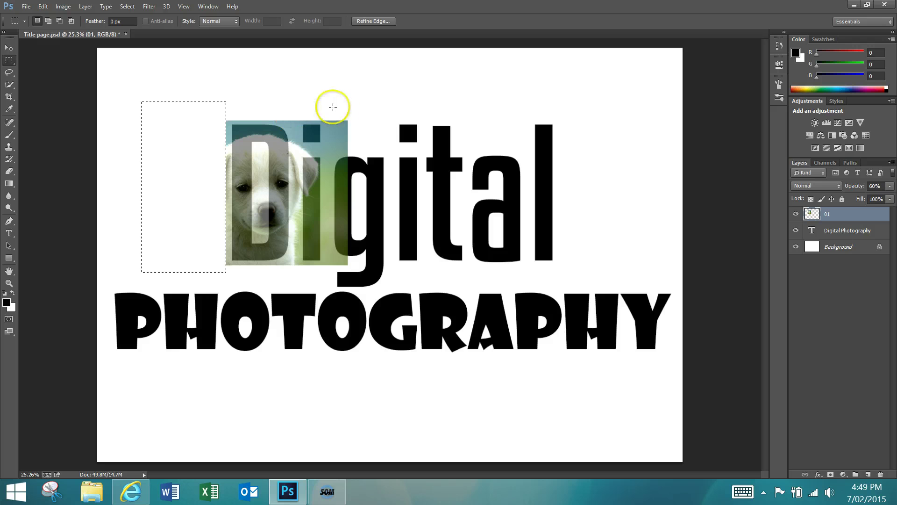
mouse_move(370, 111)
mouse_down()
mouse_move(287, 276)
mouse_move(297, 284)
mouse_up()
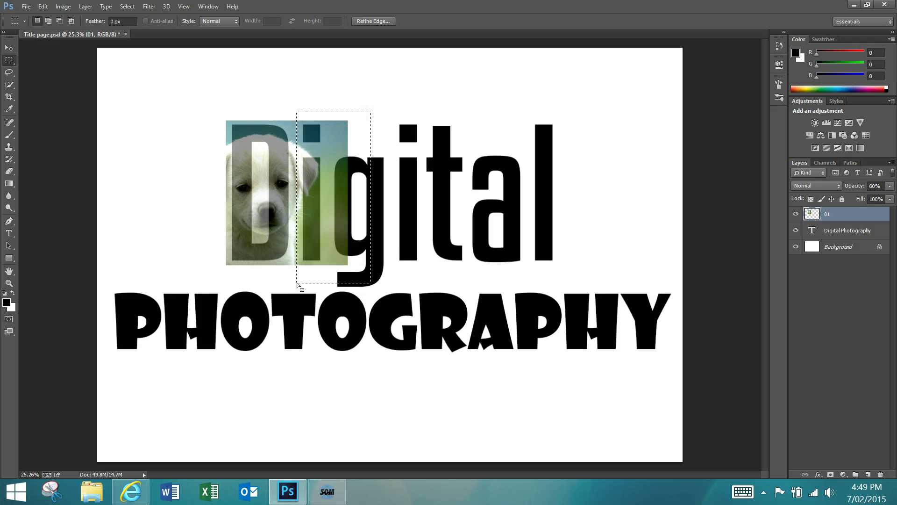
key(Delete)
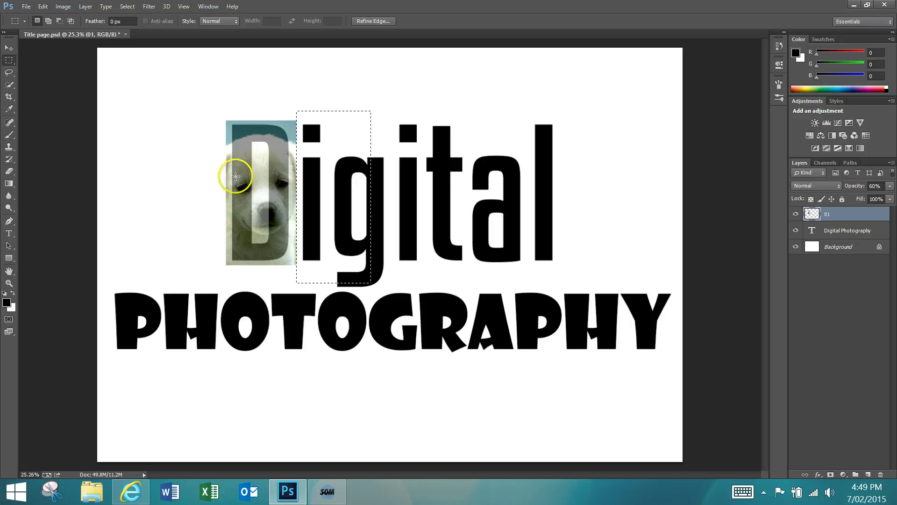
click(126, 6)
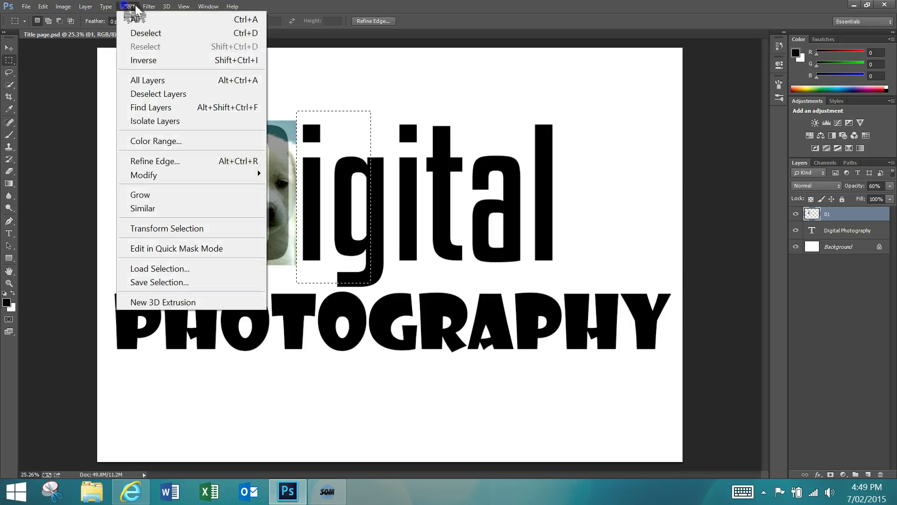
click(142, 33)
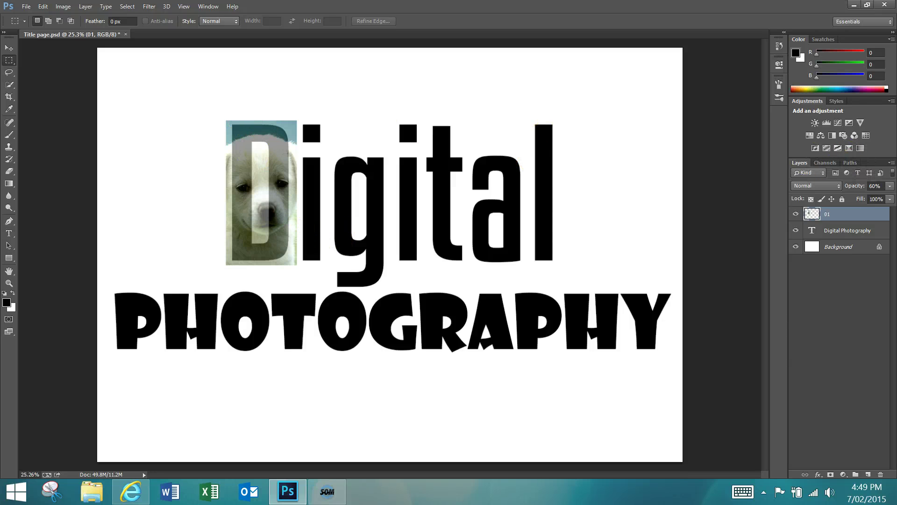
- Place sunset photo 02, scaled to about 55%, over the word Digital
click(27, 7)
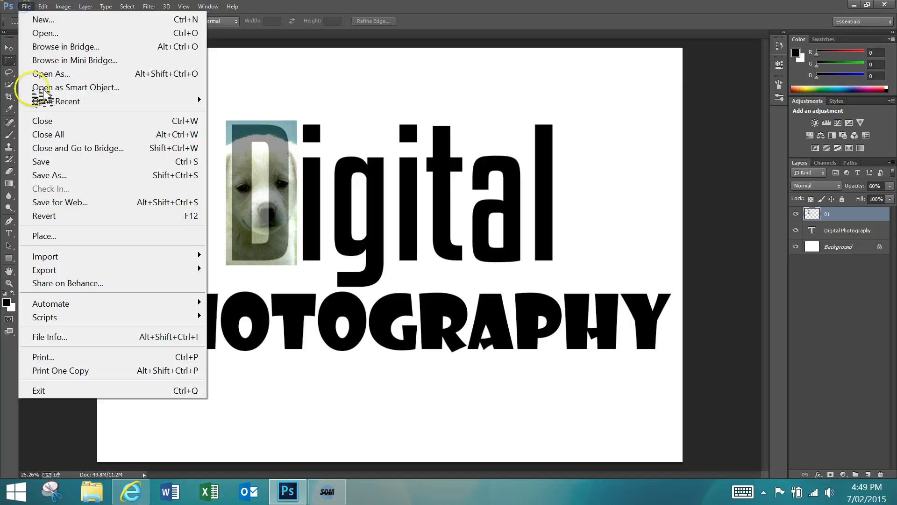
click(47, 235)
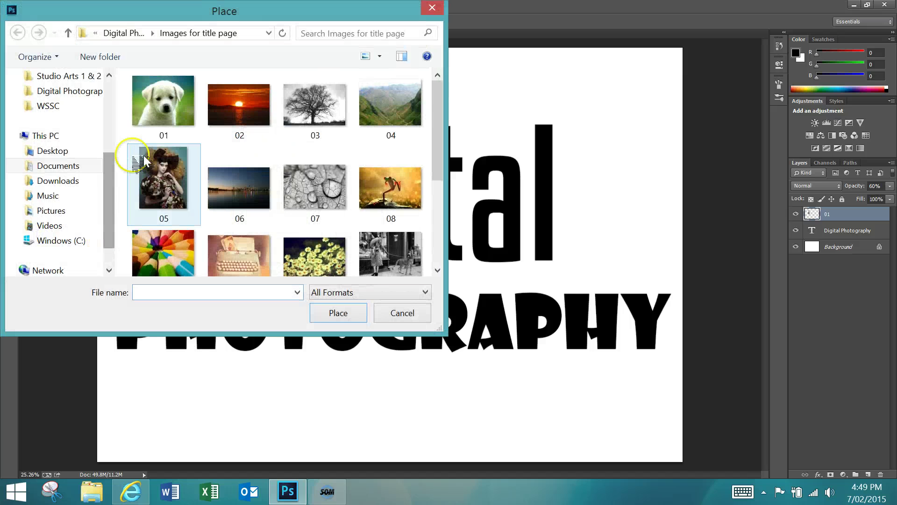
click(239, 123)
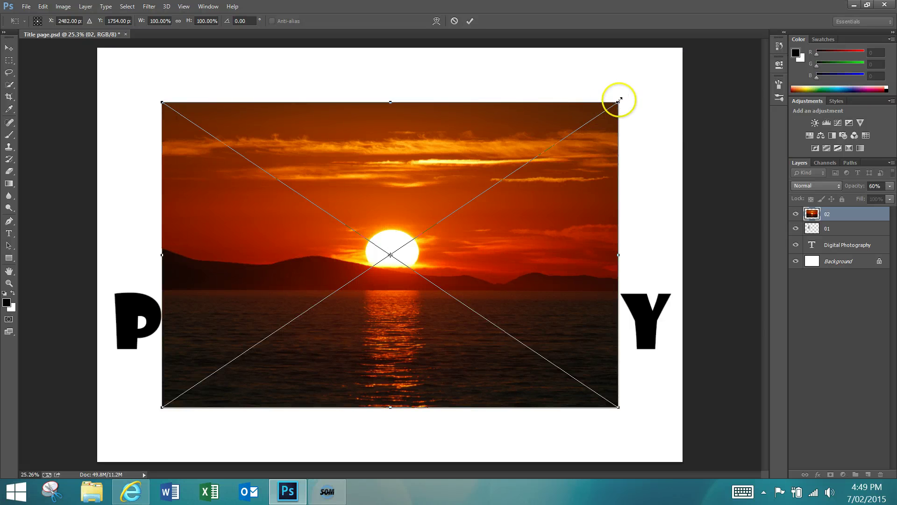
drag(620, 100, 412, 240)
drag(345, 316, 371, 181)
click(890, 196)
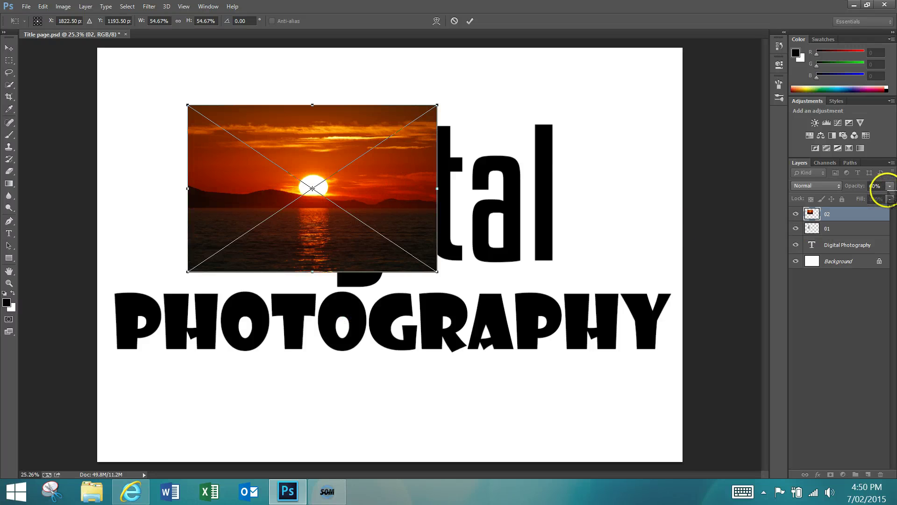
key(Return)
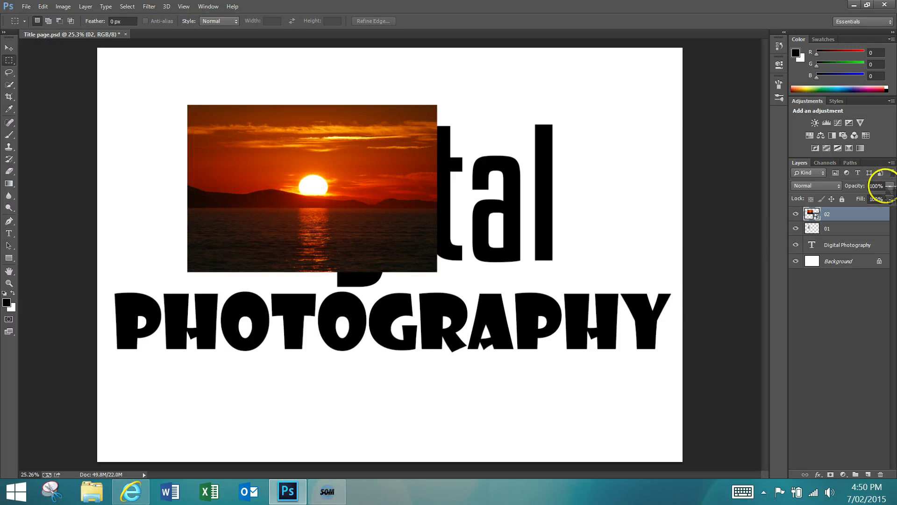
- Set the sunset layer 02 opacity to 40%
click(889, 186)
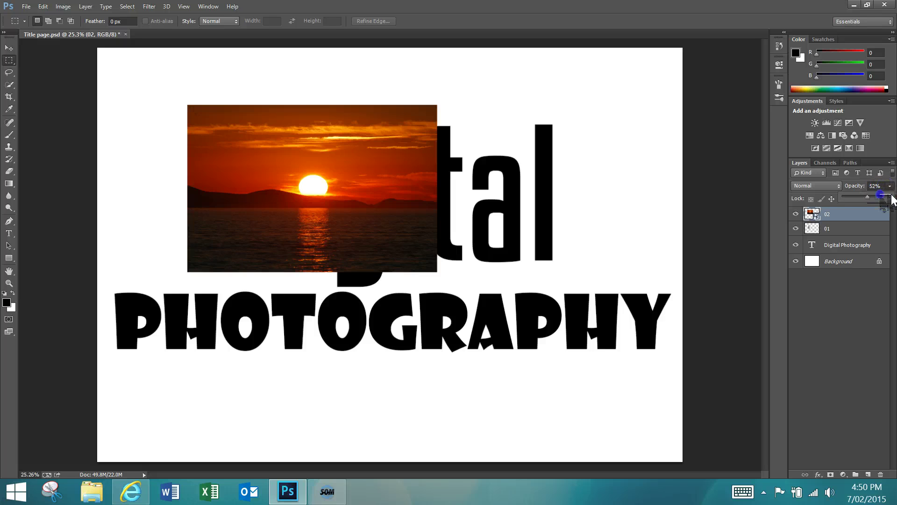
key(Down)
key(Down)
key(Down)
key(Down)
key(Down)
key(Down)
key(Down)
key(Down)
key(Down)
key(Down)
key(Down)
key(Down)
key(Down)
key(Down)
key(Down)
key(Down)
key(Down)
key(Down)
key(Up)
key(Up)
key(Up)
key(Up)
key(Up)
key(Up)
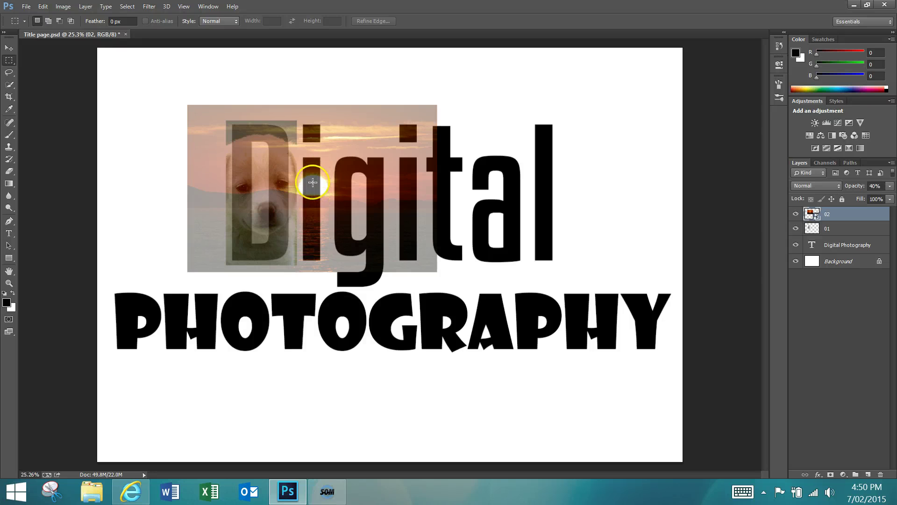
- Rasterize layer 02 and delete the sunset photo over the D and to the right of the i
right_click(839, 215)
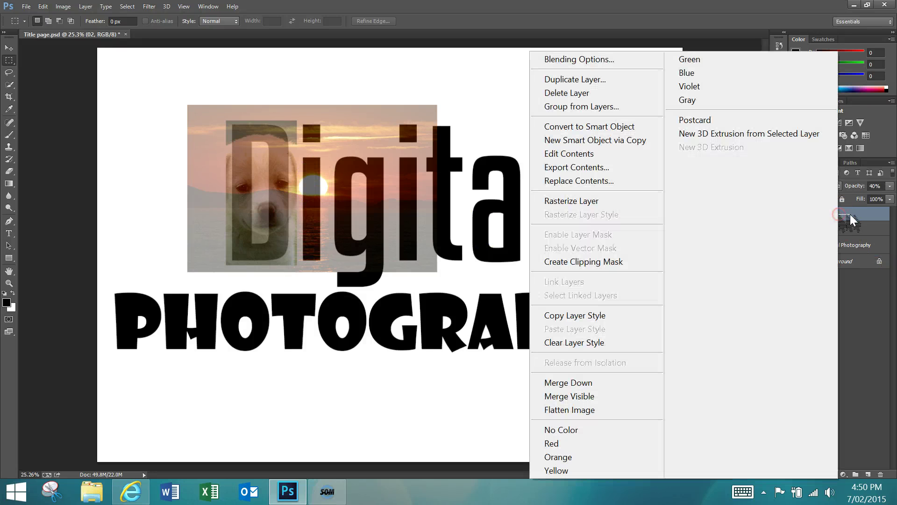
click(578, 201)
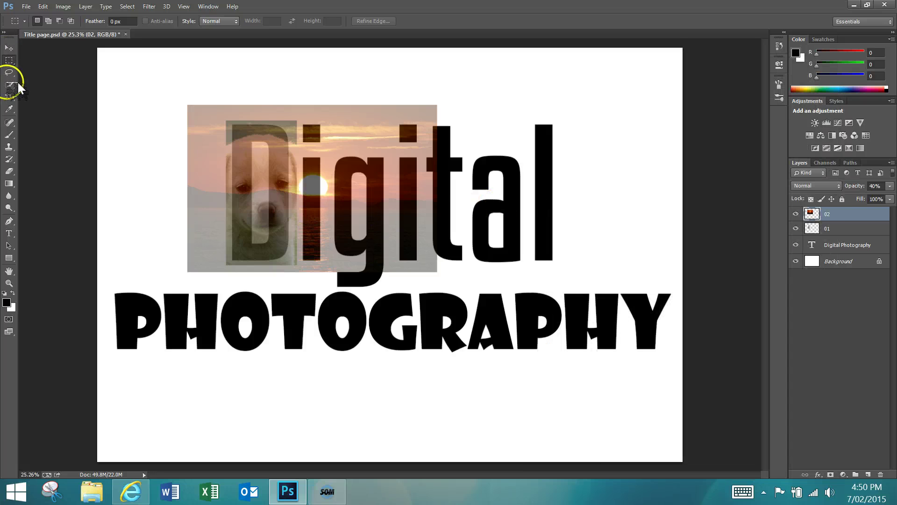
drag(154, 87, 298, 285)
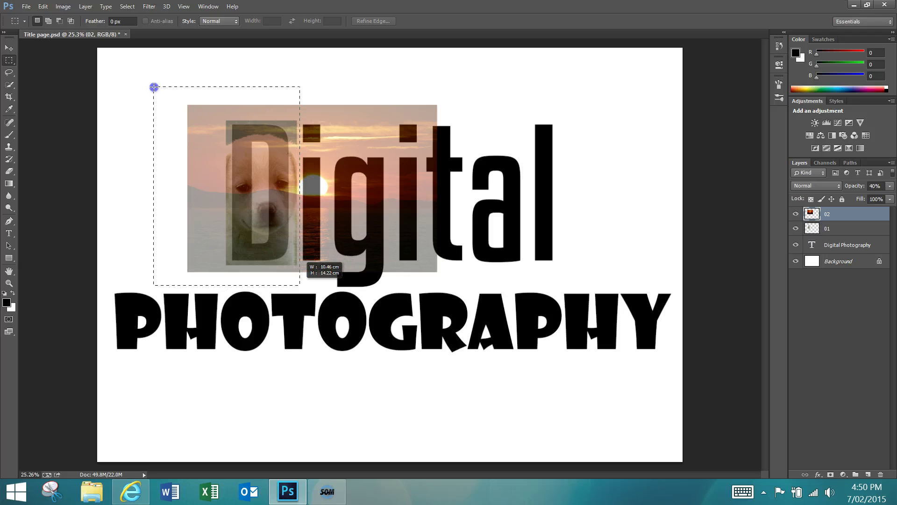
key(Delete)
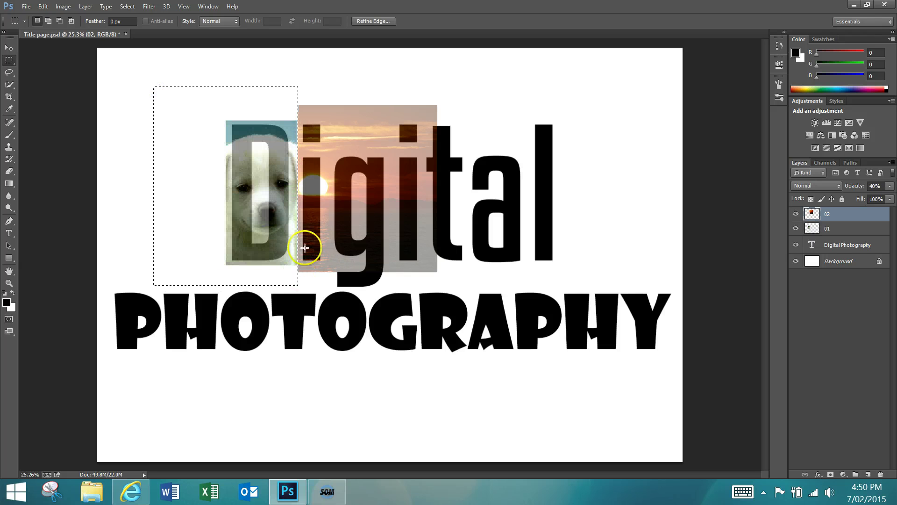
drag(326, 102, 448, 290)
key(Delete)
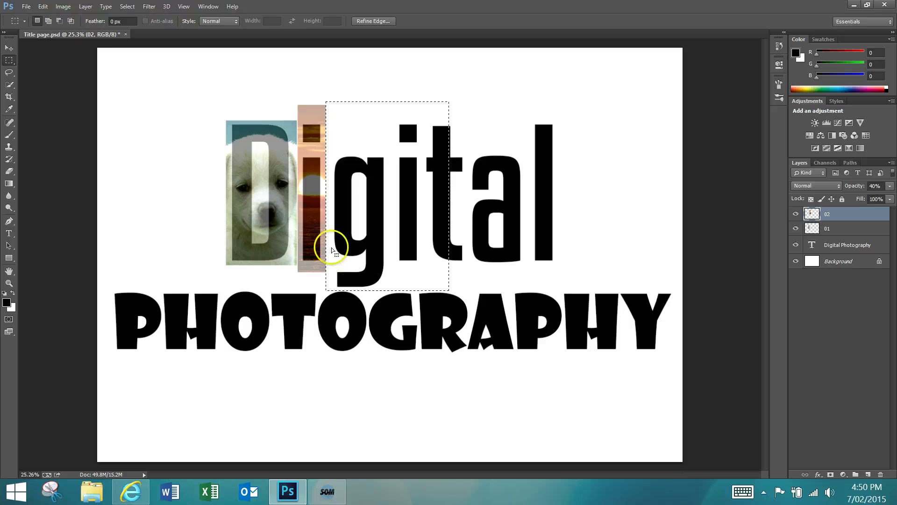
click(363, 149)
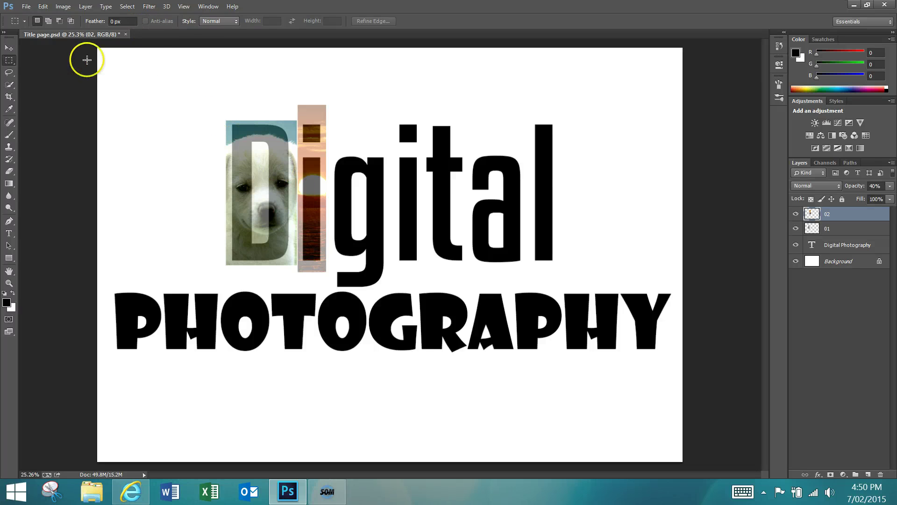
drag(155, 113, 389, 267)
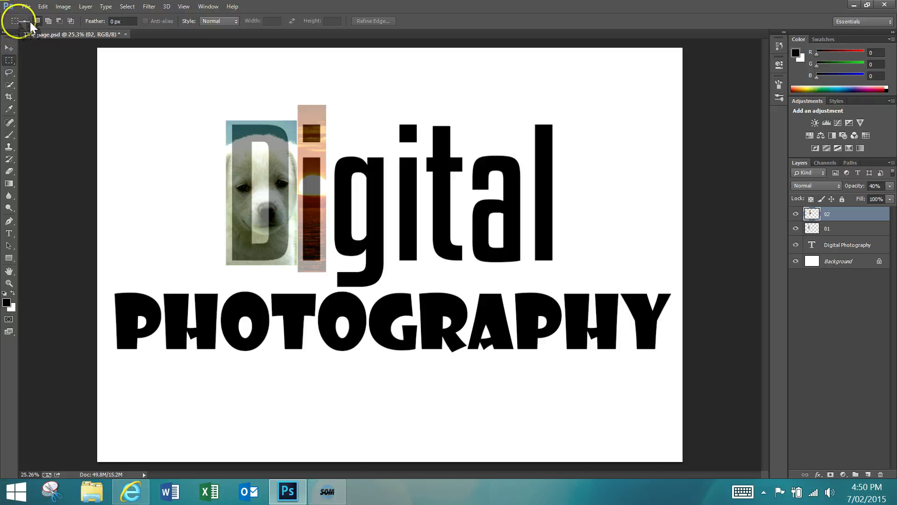
- Place tree photo 03, enlarged to about 117%, across the letters of Digital
click(26, 6)
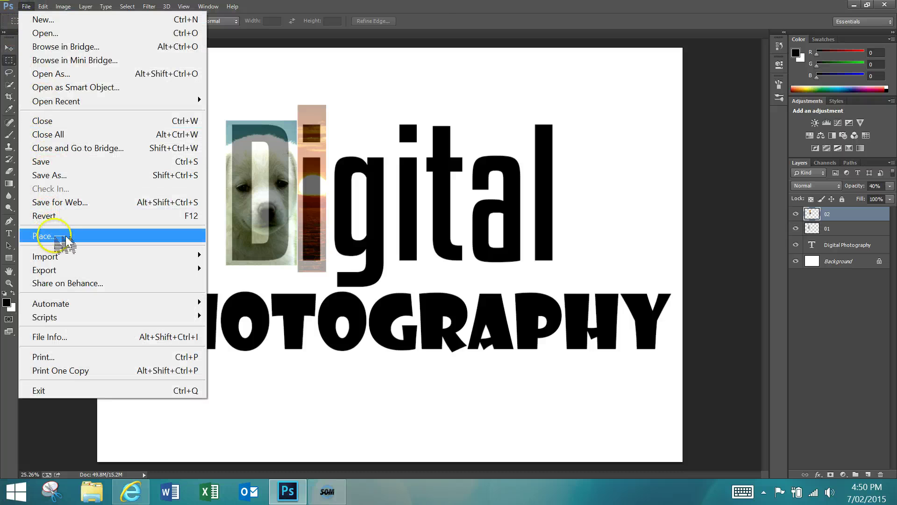
click(65, 233)
double_click(299, 125)
drag(370, 286, 370, 296)
drag(459, 168, 491, 145)
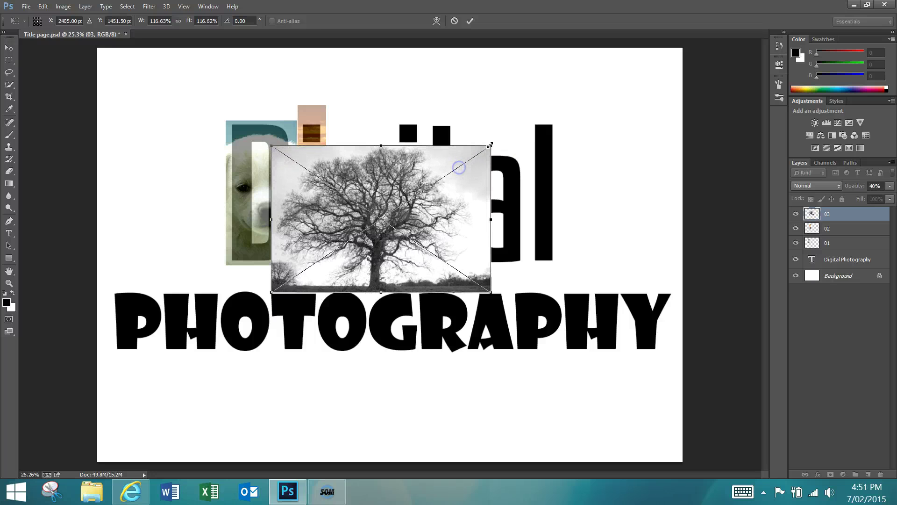
key(Return)
- Lower the tree layer's opacity to about 49% and nudge it slightly up and left
key(m)
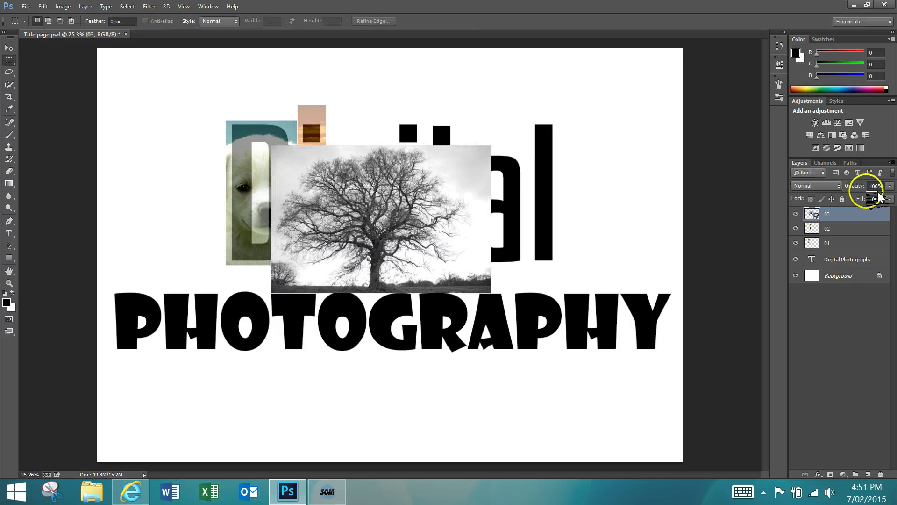
click(875, 187)
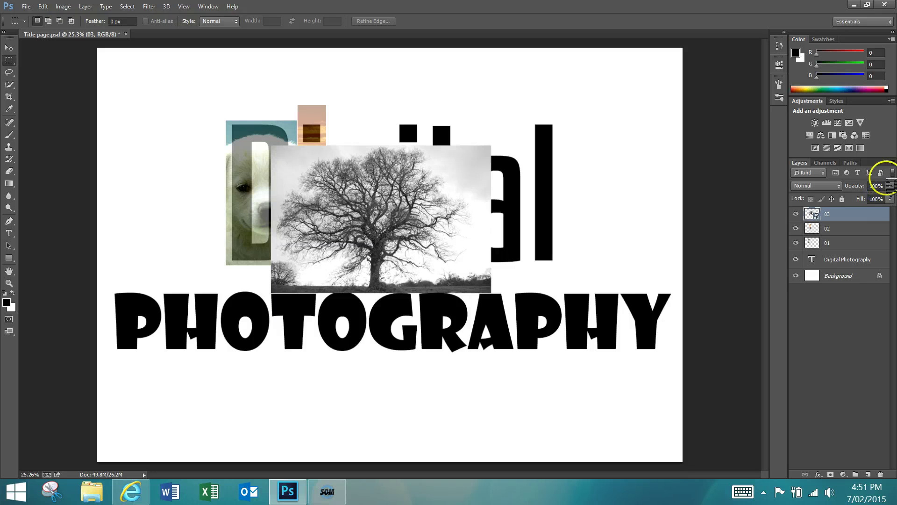
click(888, 186)
drag(884, 197, 865, 196)
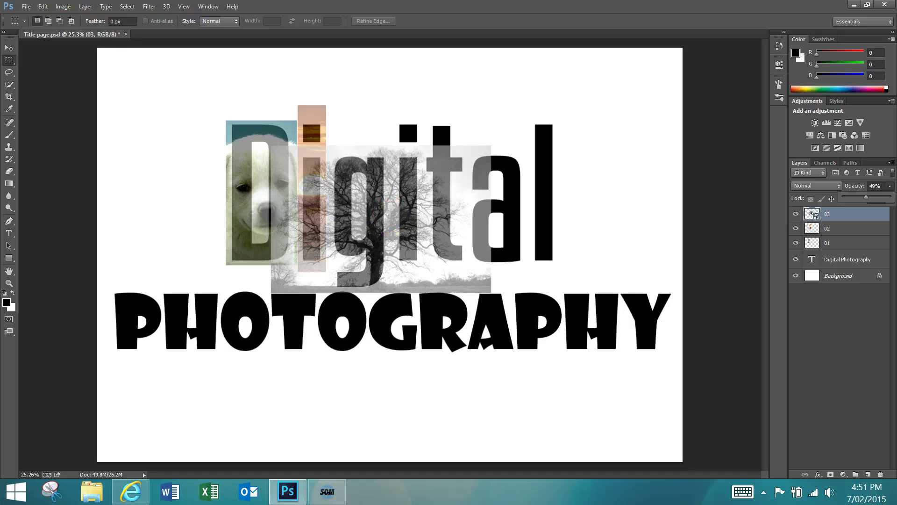
click(10, 47)
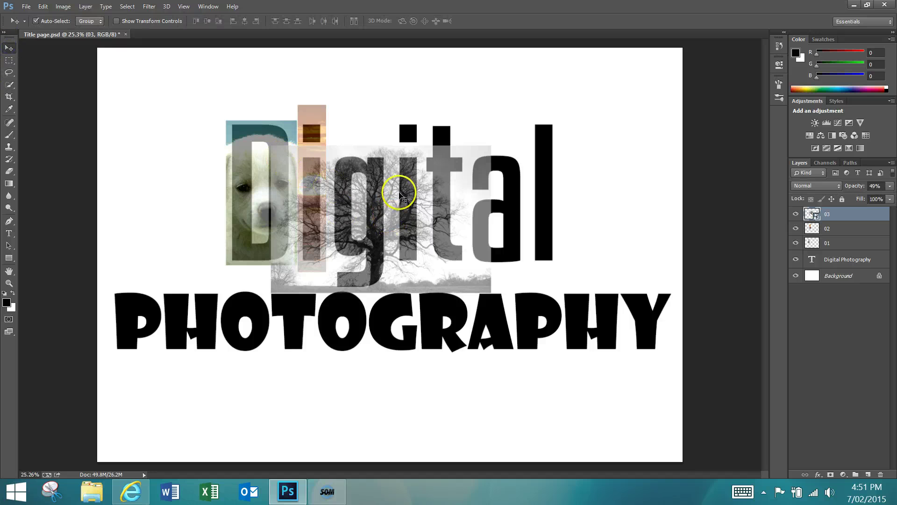
drag(396, 204, 392, 203)
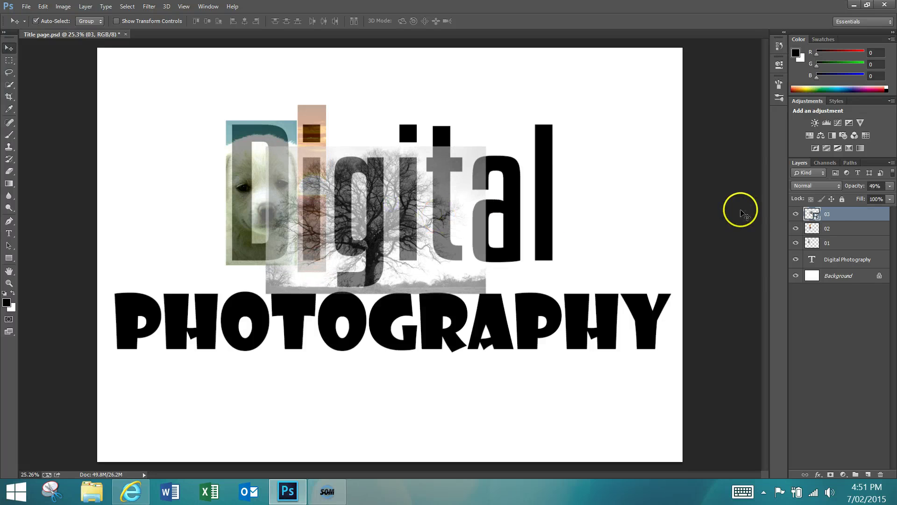
- Rasterize layer 03 and delete the tree photo left of the g and over 'ita'
right_click(824, 213)
click(572, 200)
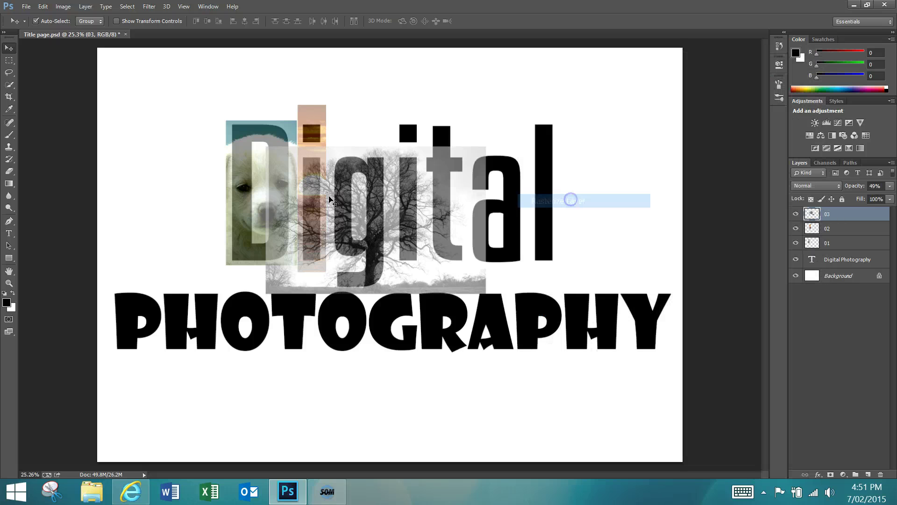
click(9, 60)
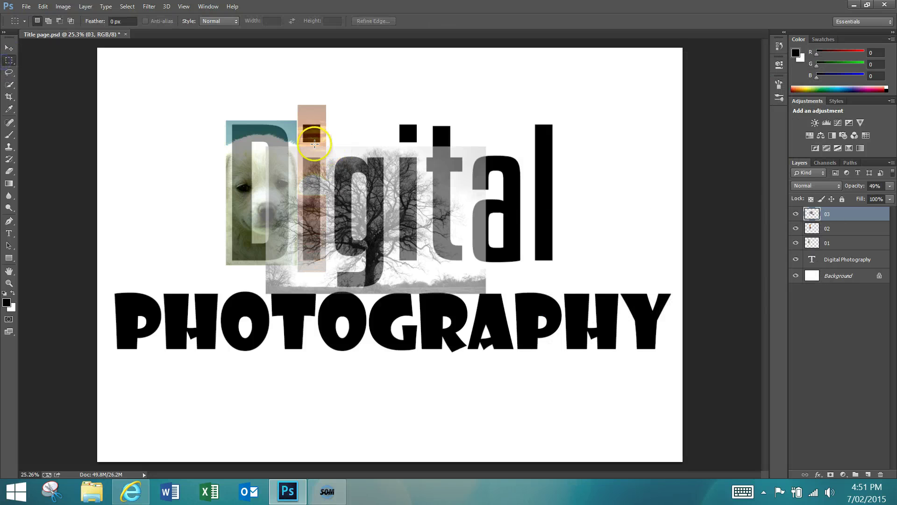
drag(248, 124, 332, 308)
key(Delete)
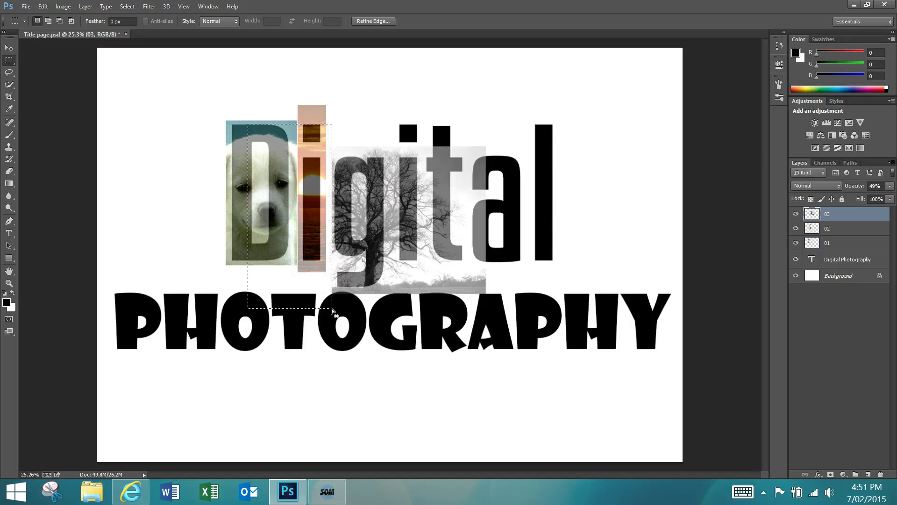
drag(393, 138, 523, 310)
key(Delete)
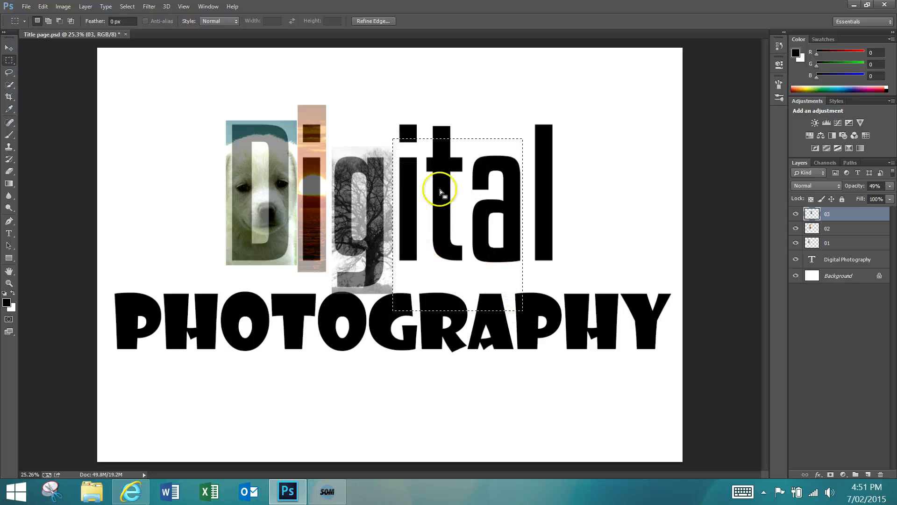
- Clean up the leftover tree photo around the bottom of the g and deselect
key(ctrl+d)
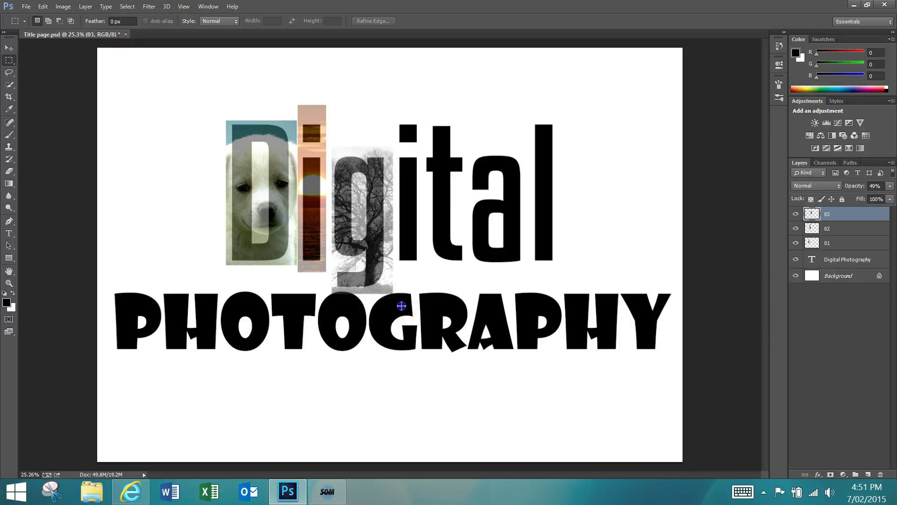
drag(365, 298, 324, 291)
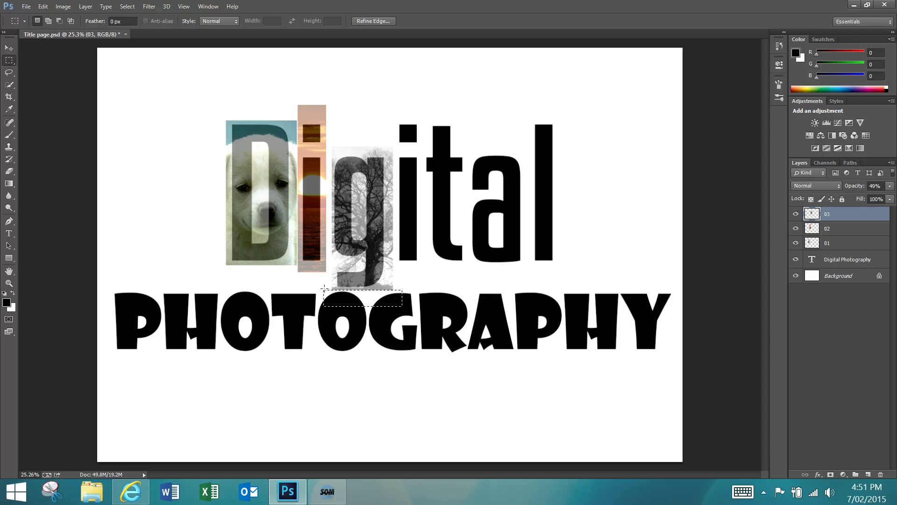
drag(242, 146, 327, 238)
drag(220, 121, 220, 121)
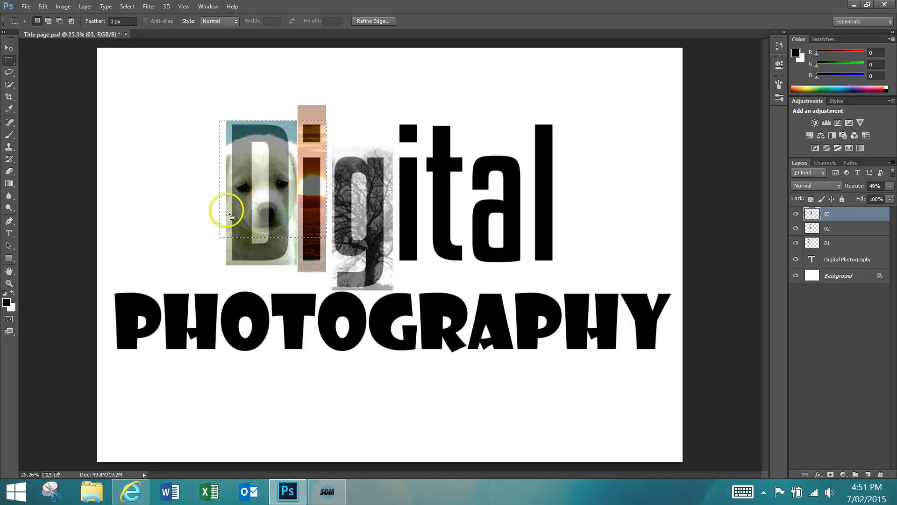
click(245, 155)
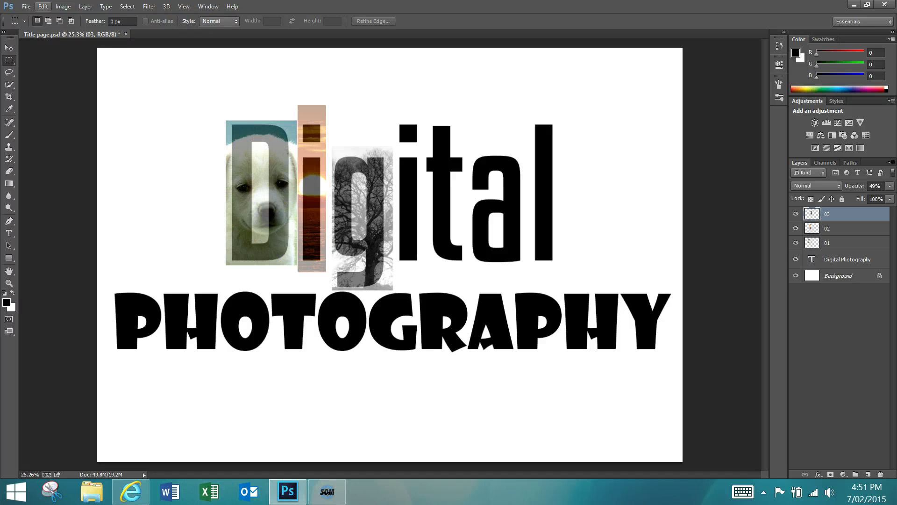
- Place valley photo 04 and move it up into the letters
click(37, 5)
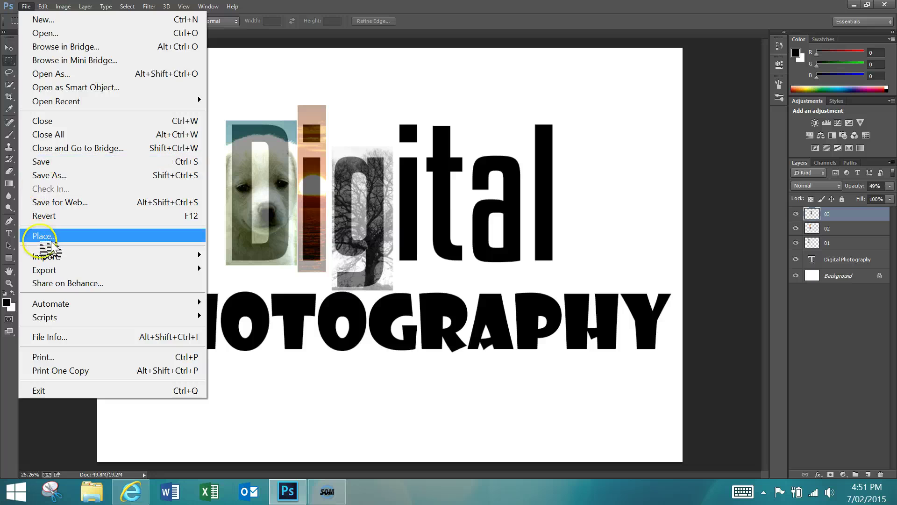
click(51, 238)
double_click(407, 135)
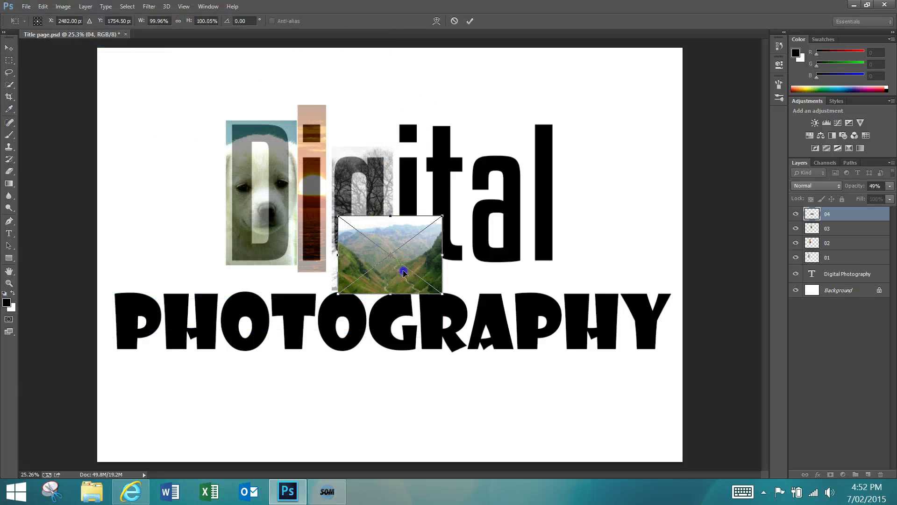
drag(404, 273, 406, 242)
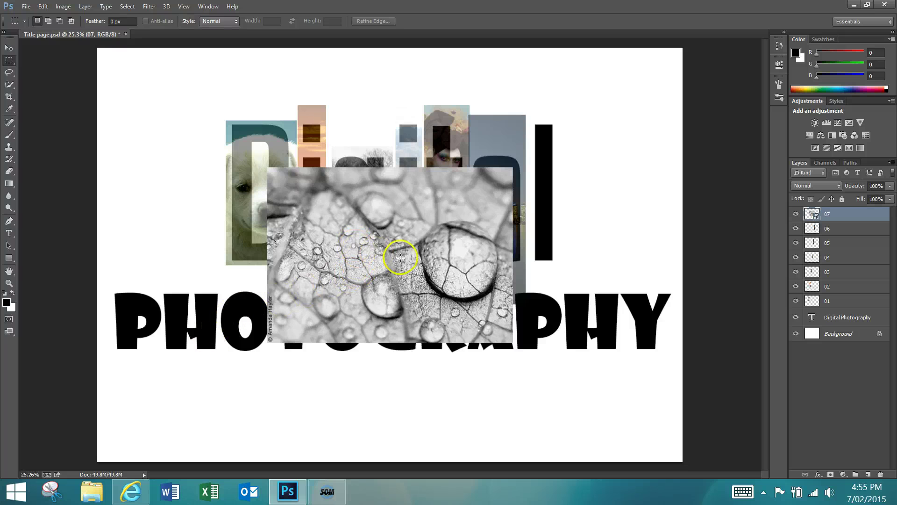
- Move the leaf photo right so it covers the end of Digital
drag(296, 226, 377, 285)
click(330, 215)
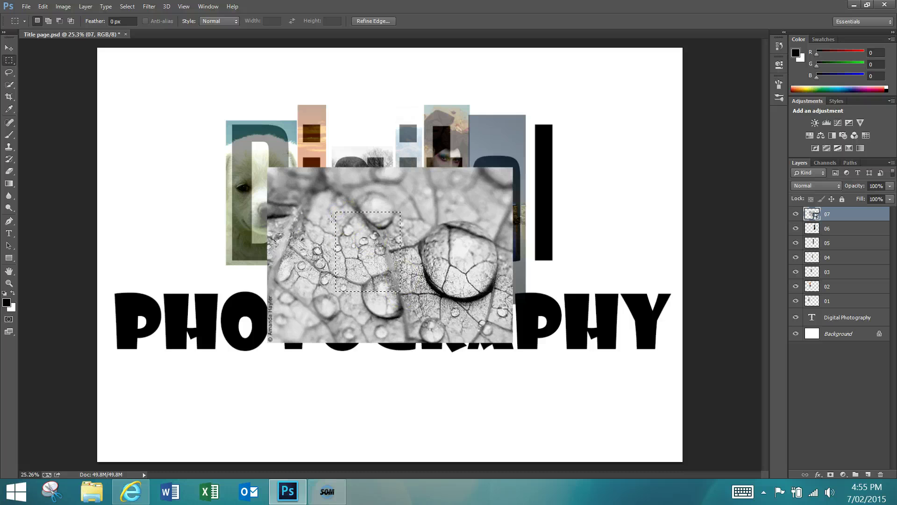
click(10, 48)
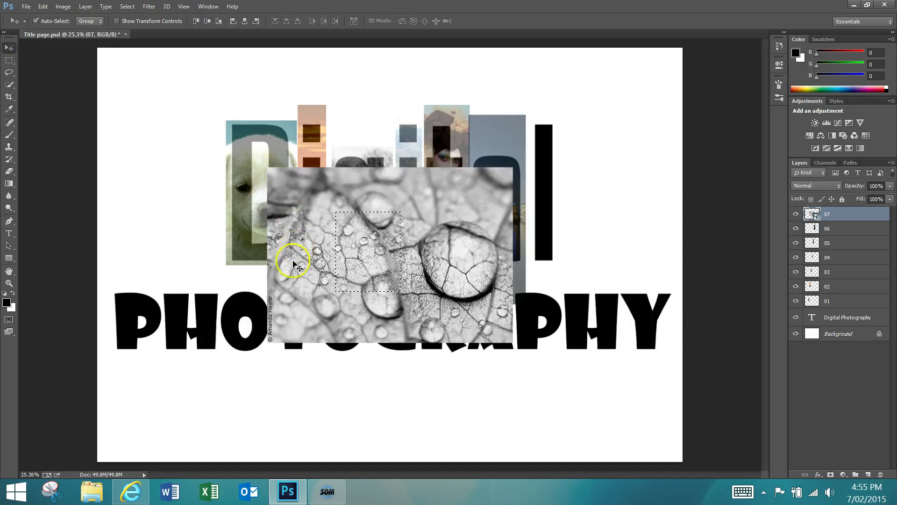
drag(294, 262, 378, 253)
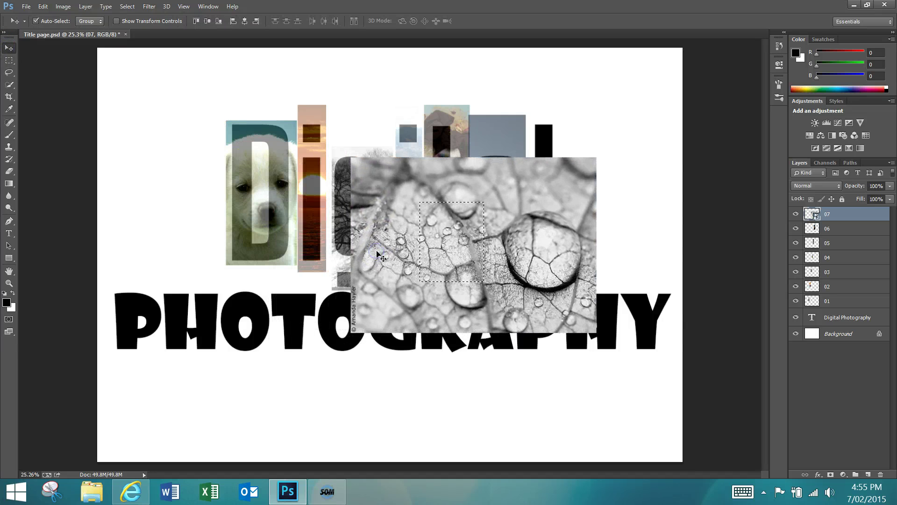
key(ctrl+d)
drag(480, 238, 517, 227)
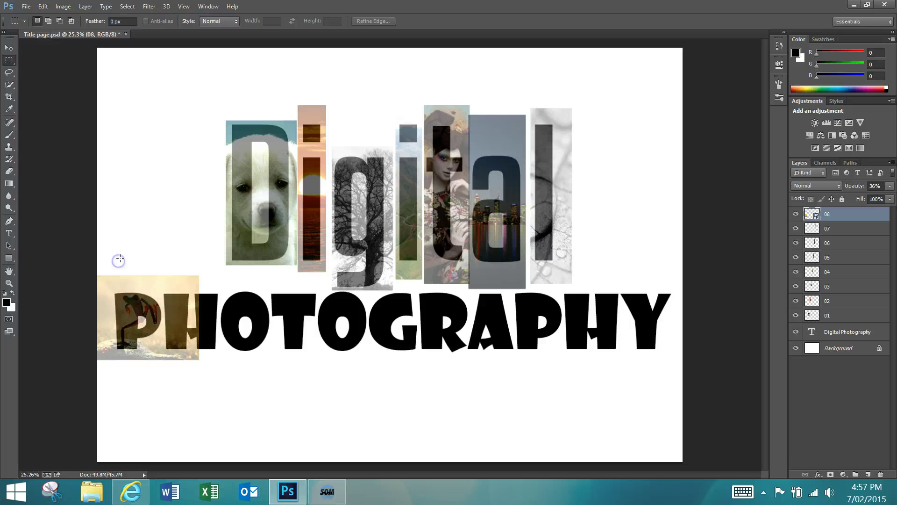
- After a smart-object error blocks deleting a strip, rasterize the P photo layer
drag(95, 293, 98, 379)
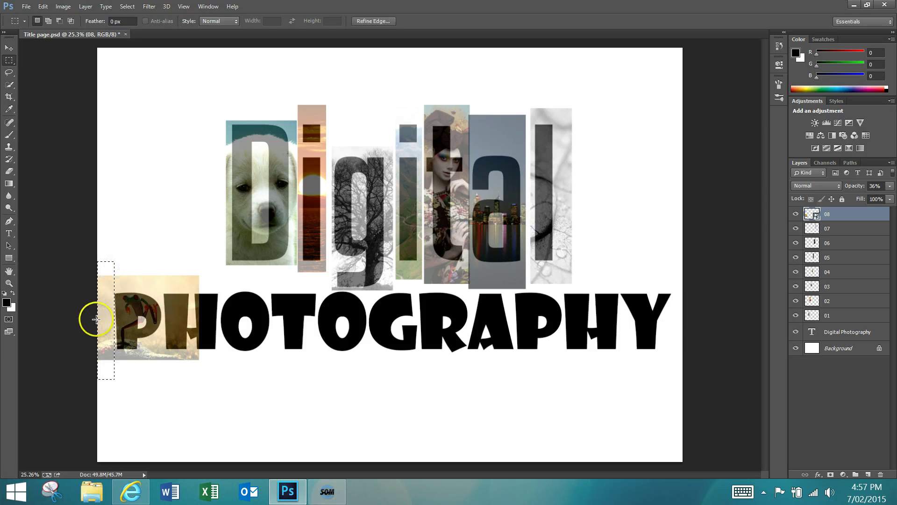
key(Delete)
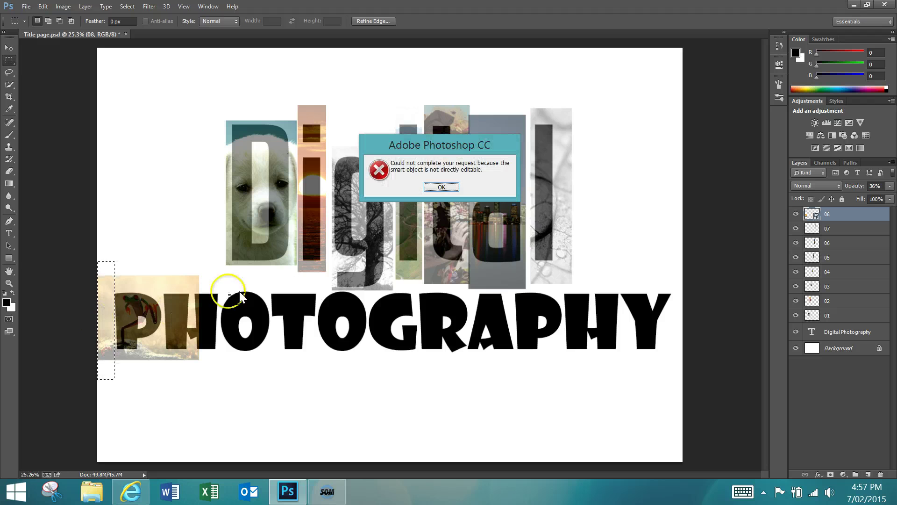
click(442, 186)
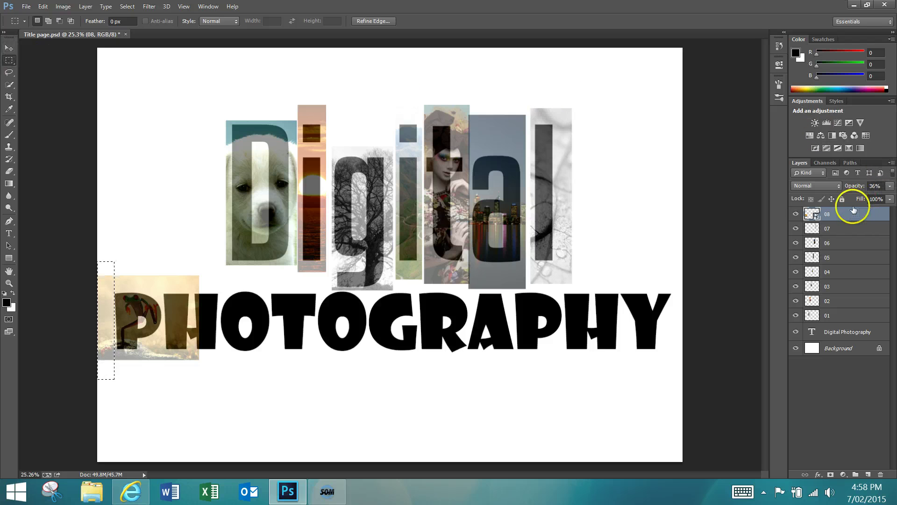
right_click(841, 216)
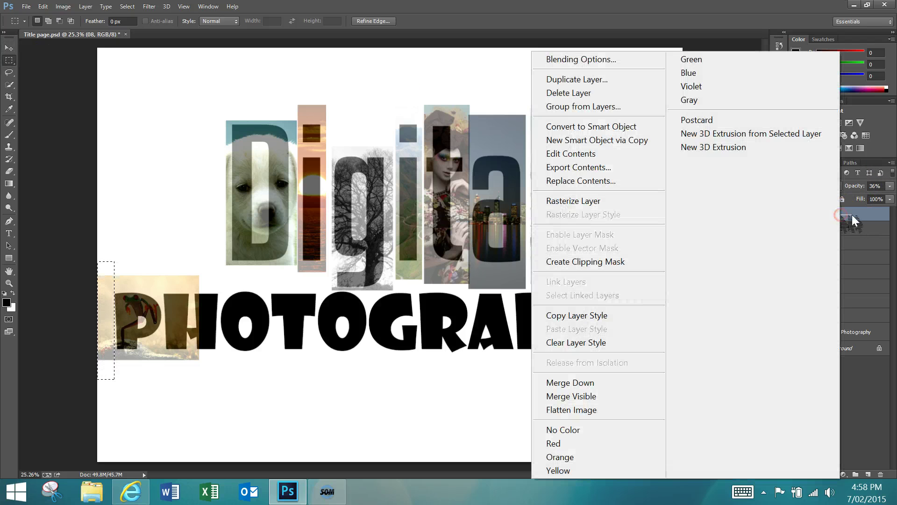
click(564, 202)
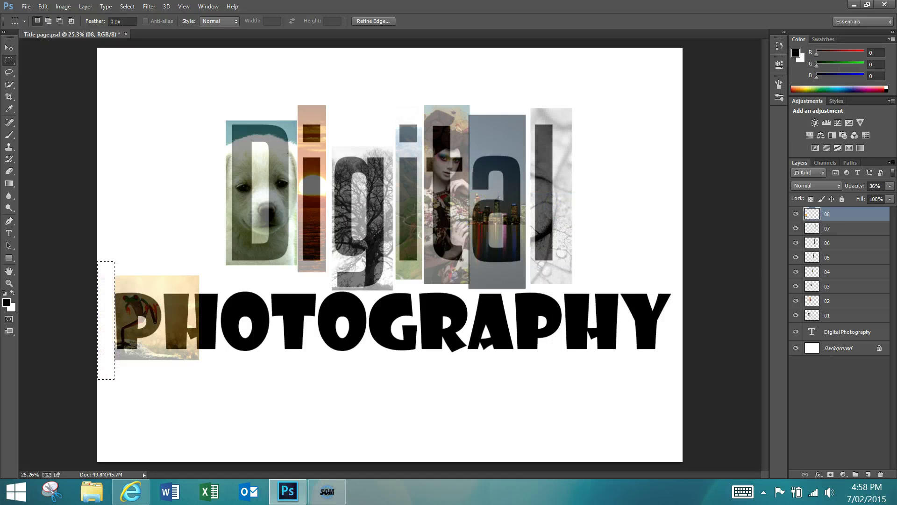
mouse_move(343, 496)
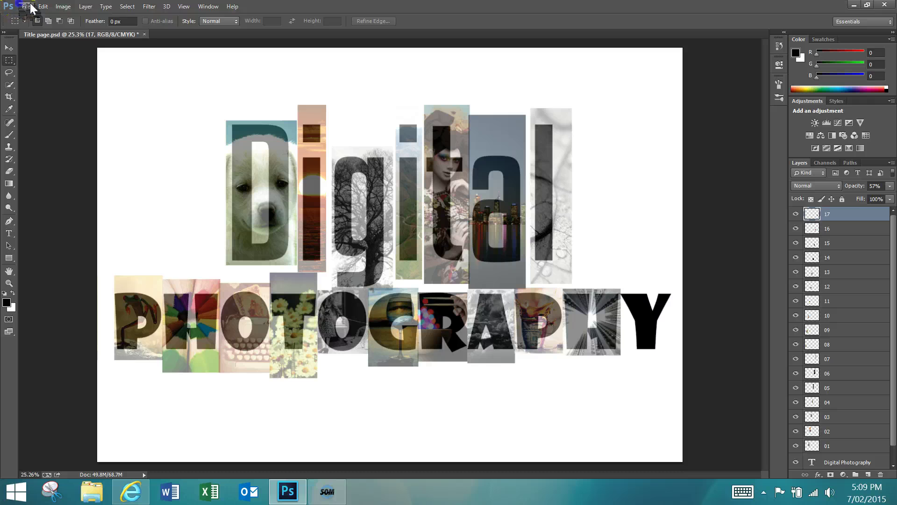
- Place sunset silhouette photo 18 toward the lower right, then cancel the placement
click(27, 7)
click(46, 237)
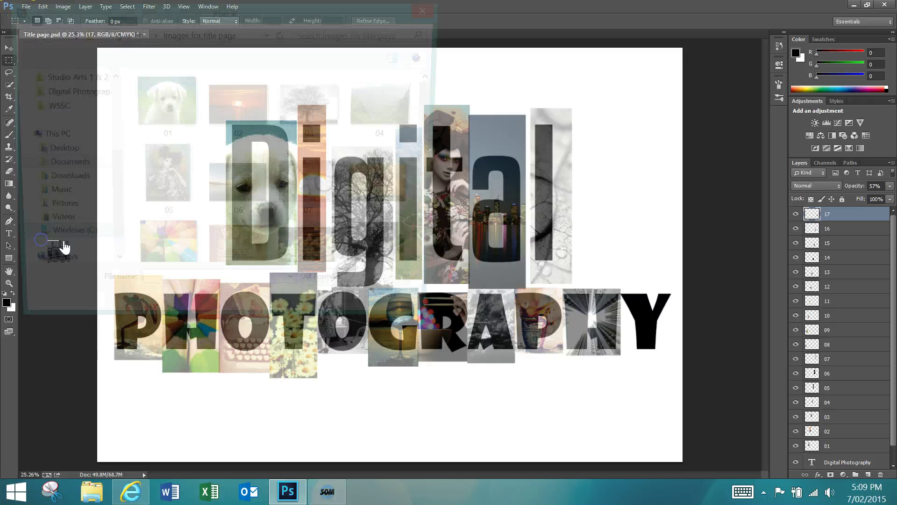
drag(434, 138, 437, 225)
double_click(276, 244)
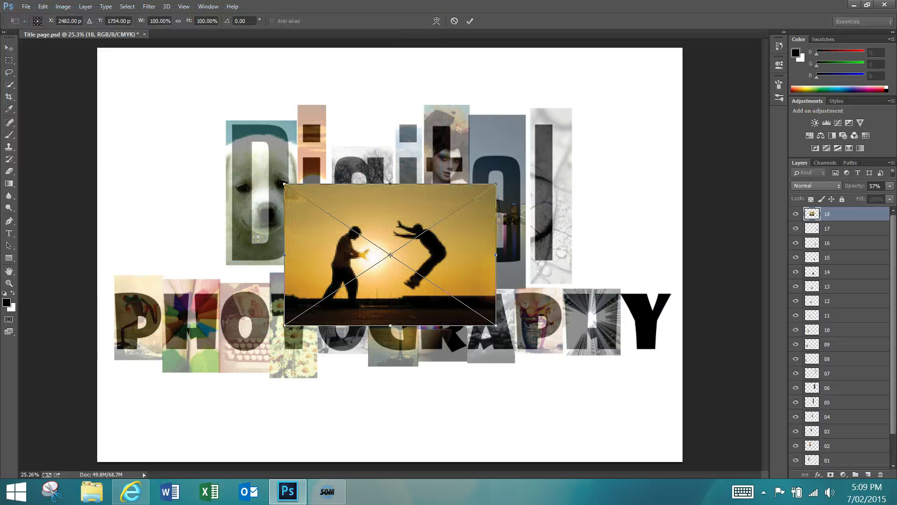
drag(406, 227, 603, 274)
drag(511, 250, 592, 316)
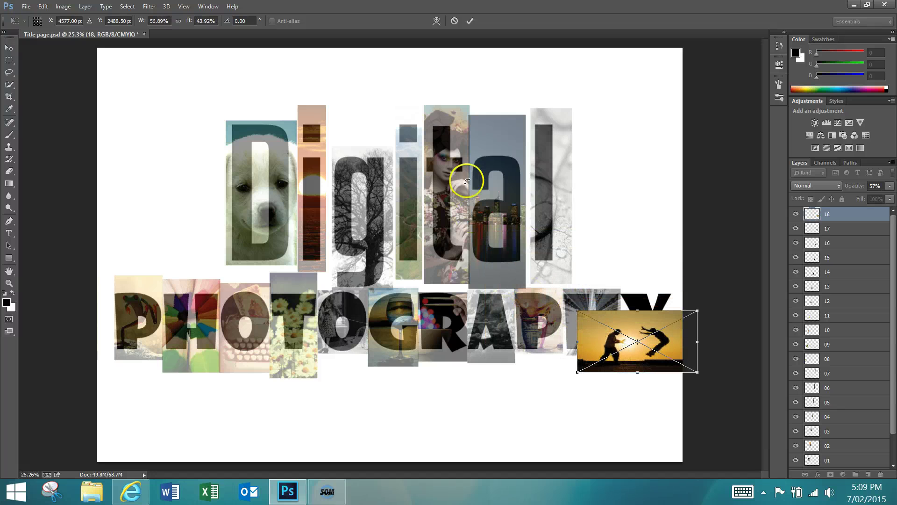
click(454, 21)
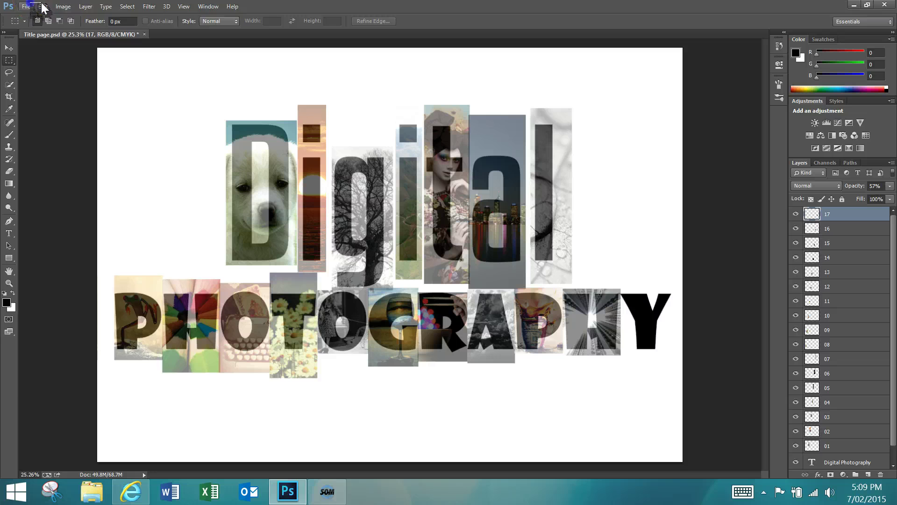
- Place photo 18 again, move it over the Y, and commit it
click(26, 7)
click(55, 235)
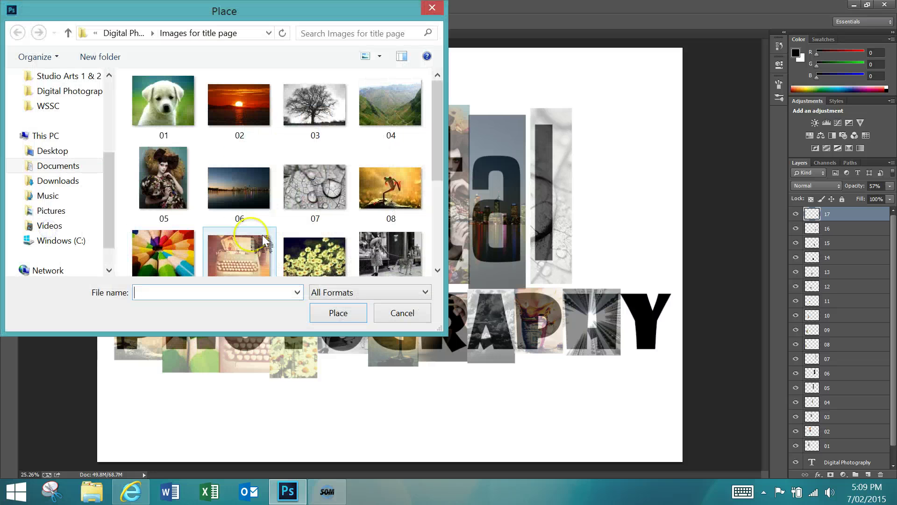
drag(437, 164, 437, 255)
click(241, 241)
double_click(249, 233)
drag(290, 209, 566, 296)
key(Return)
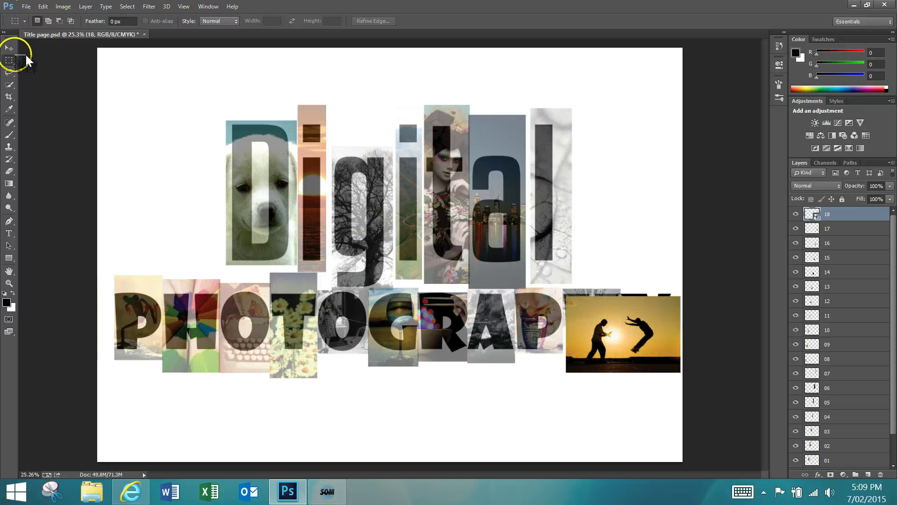
- Move the silhouette photo (layer 18) up over the final Y and lower its opacity to about 59%
click(9, 48)
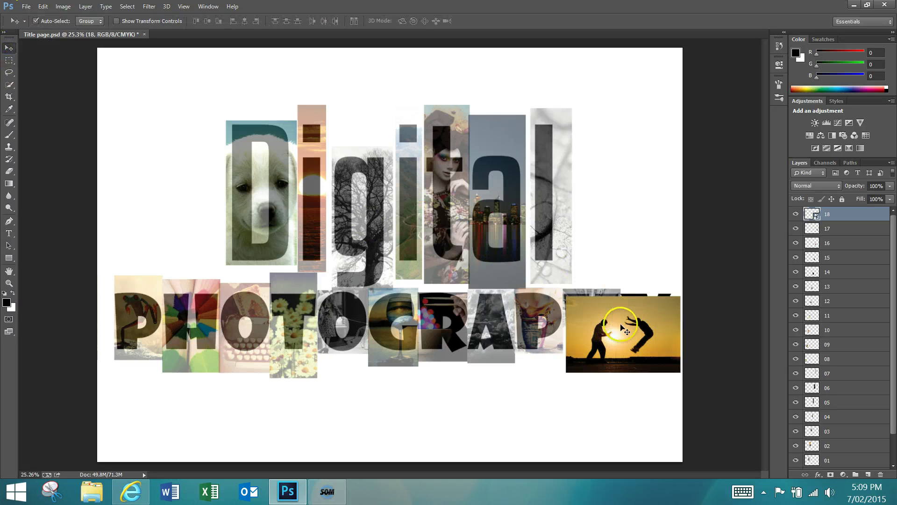
drag(620, 326, 623, 316)
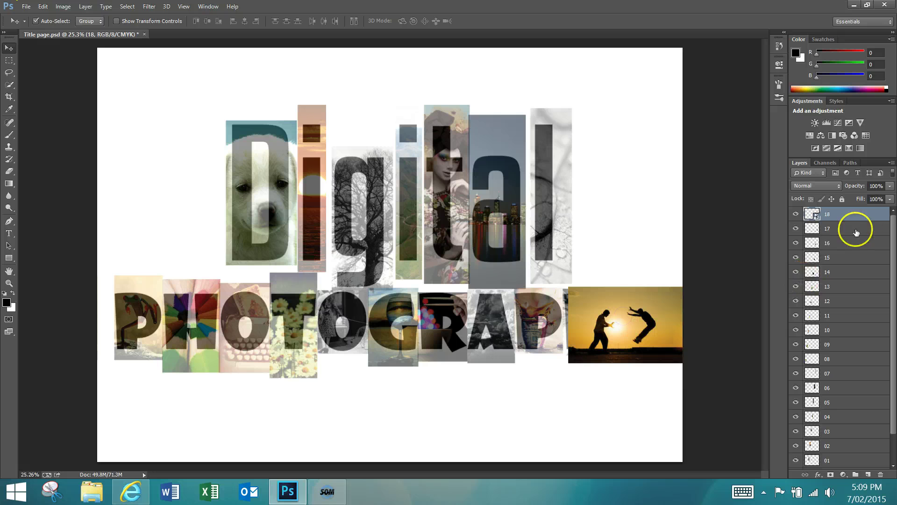
click(890, 186)
drag(890, 197, 874, 197)
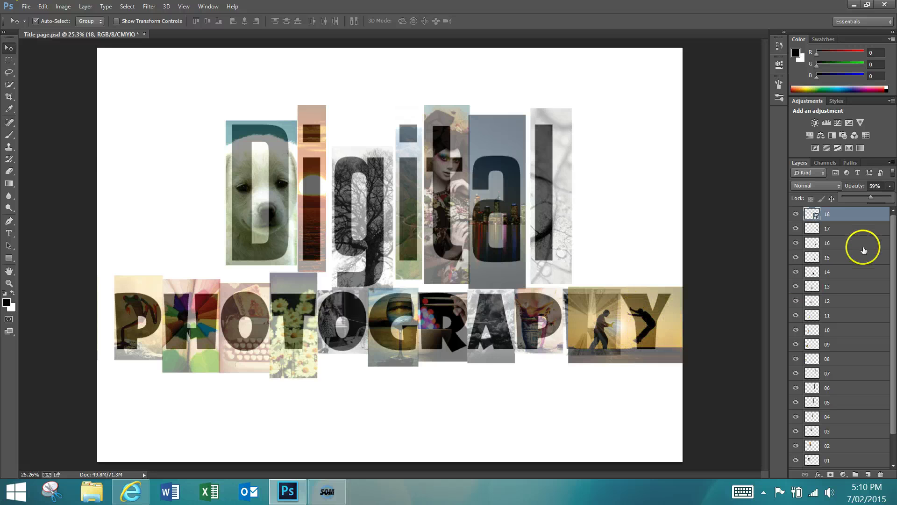
click(828, 214)
- Rasterize layer 18 and delete the rectangular part of it covering the H
right_click(828, 213)
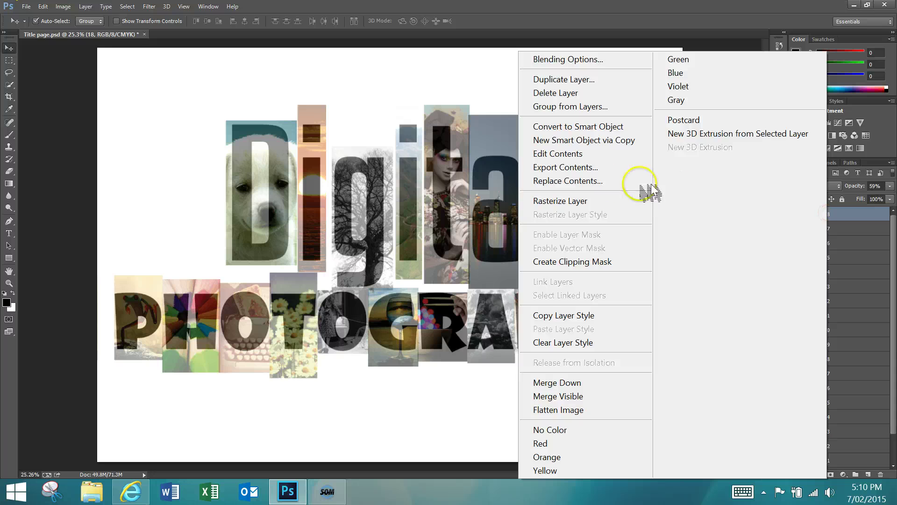
click(637, 201)
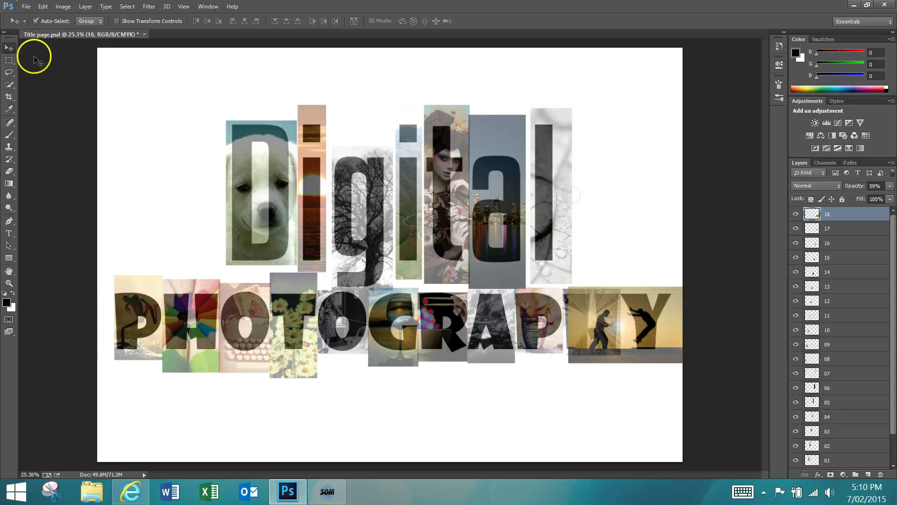
click(9, 60)
drag(553, 380, 620, 274)
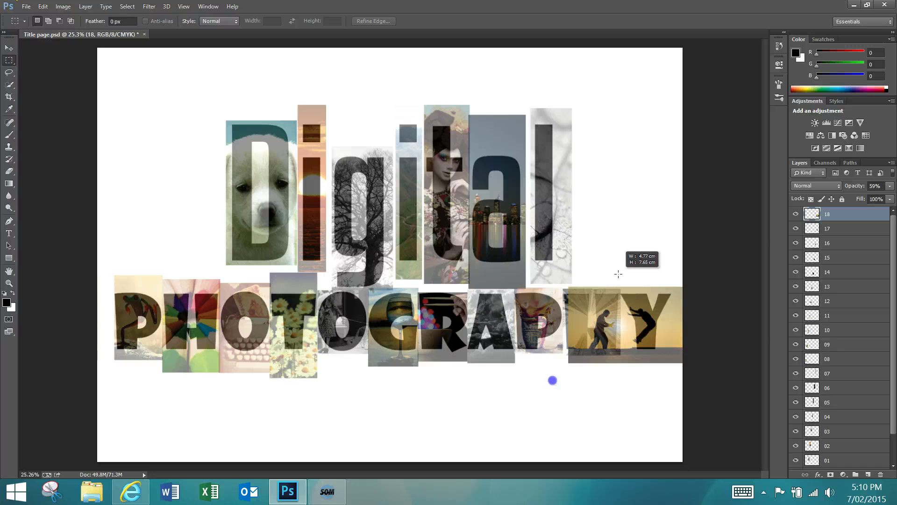
key(Delete)
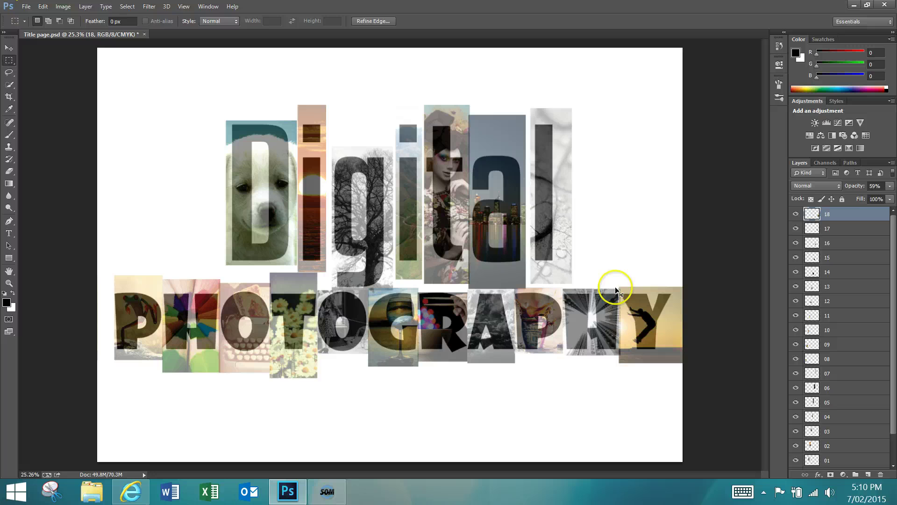
click(30, 6)
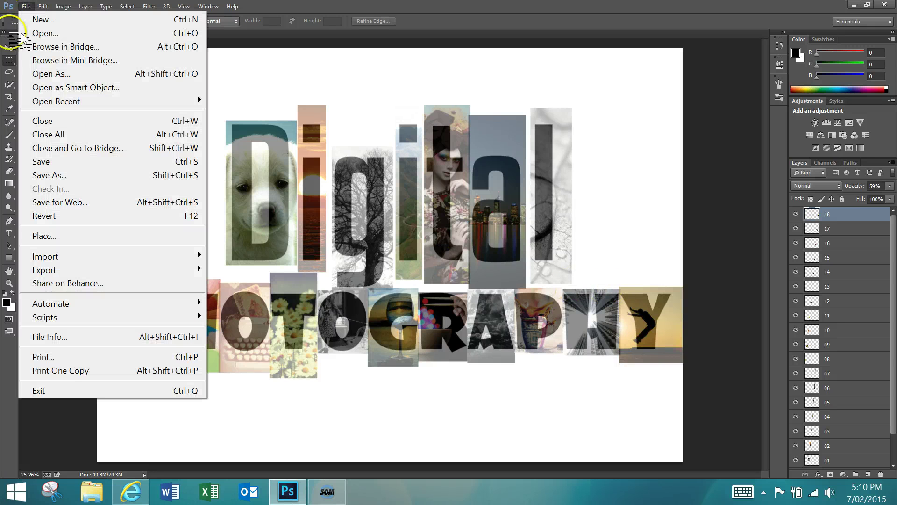
- Save the title page, then save a copy as Photoshop file 'Title page - finished'
click(47, 162)
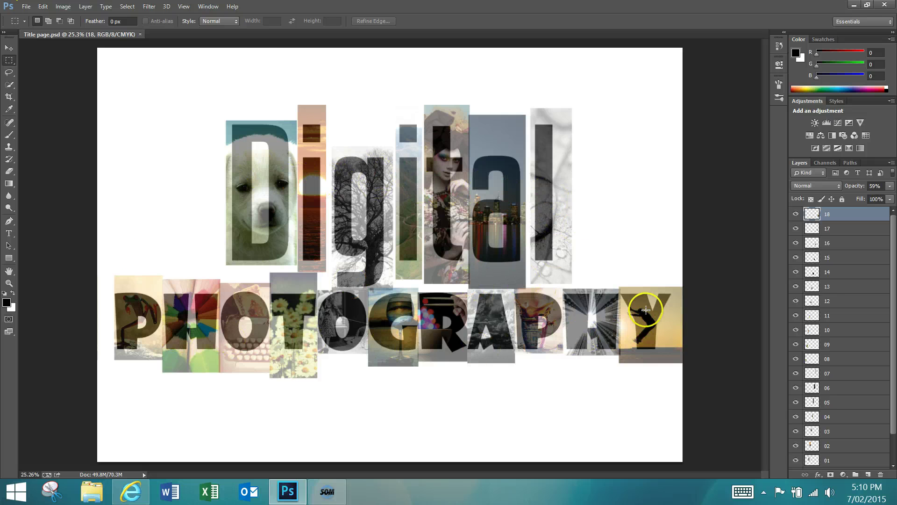
click(26, 7)
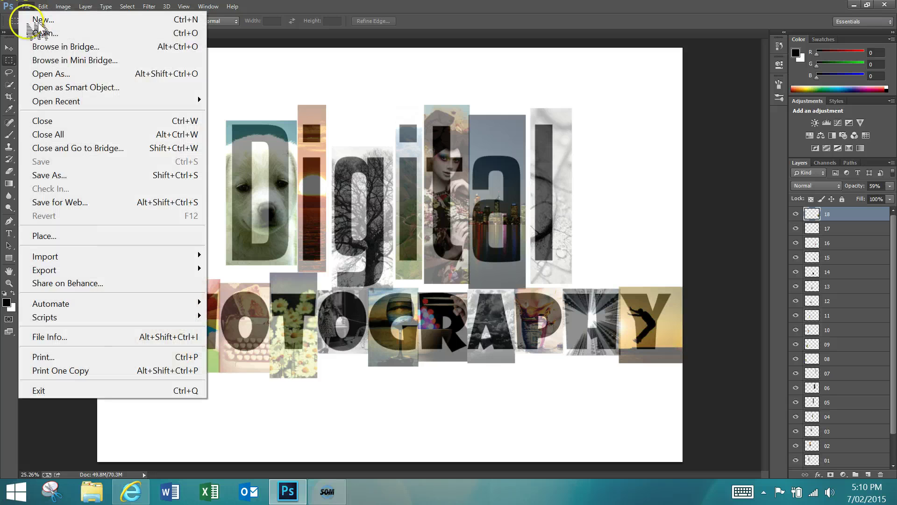
click(55, 176)
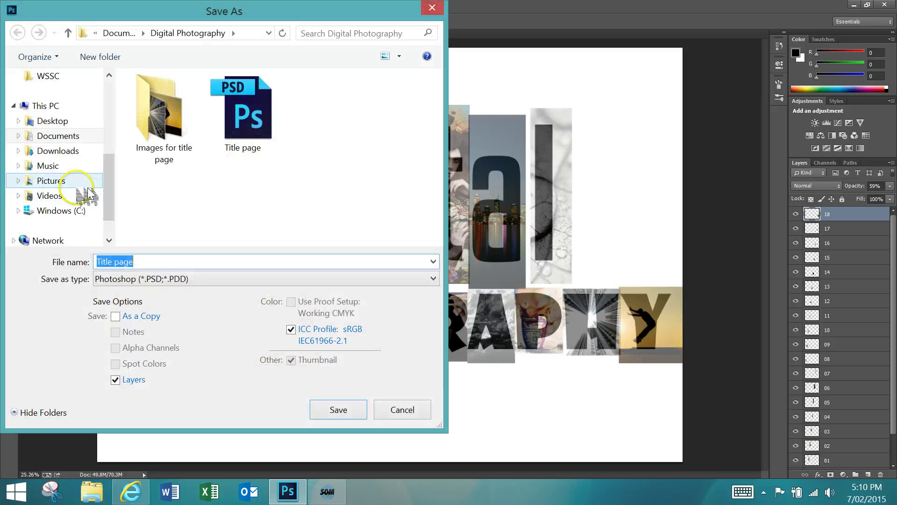
click(151, 262)
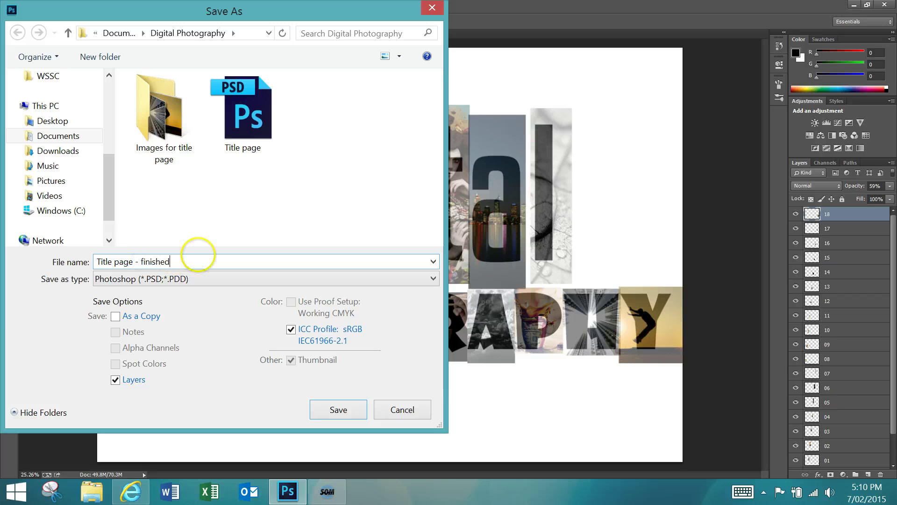
click(339, 411)
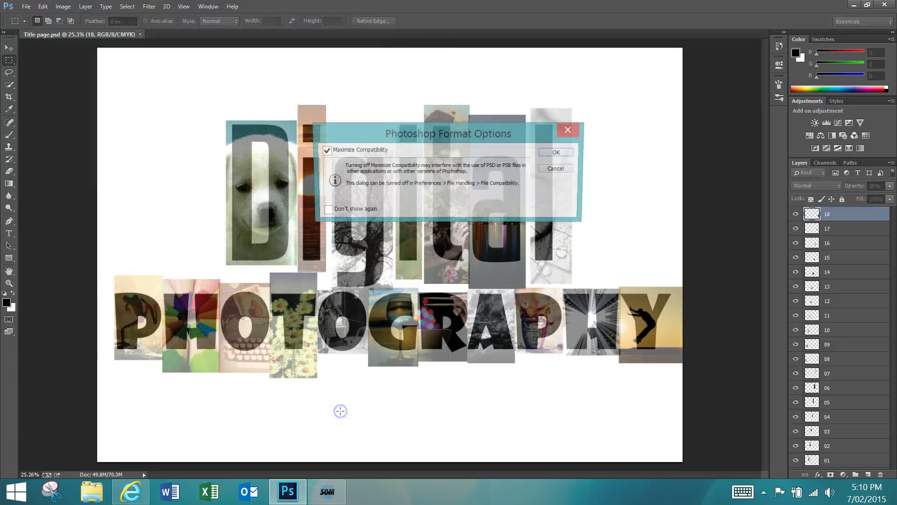
click(557, 153)
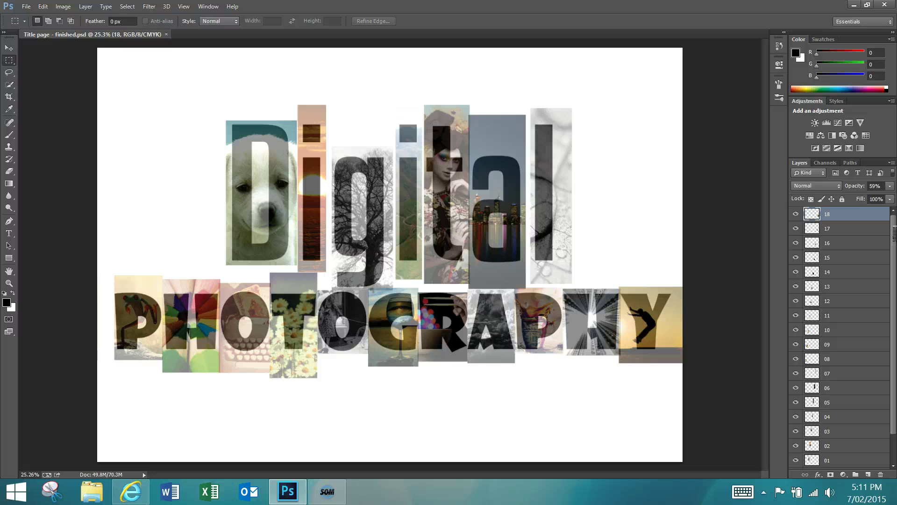
mouse_move(893, 227)
mouse_down()
mouse_move(893, 263)
mouse_move(893, 219)
mouse_up()
- Select photo layers 18 through 01 and merge them into one layer
scroll(894, 236, down, 1)
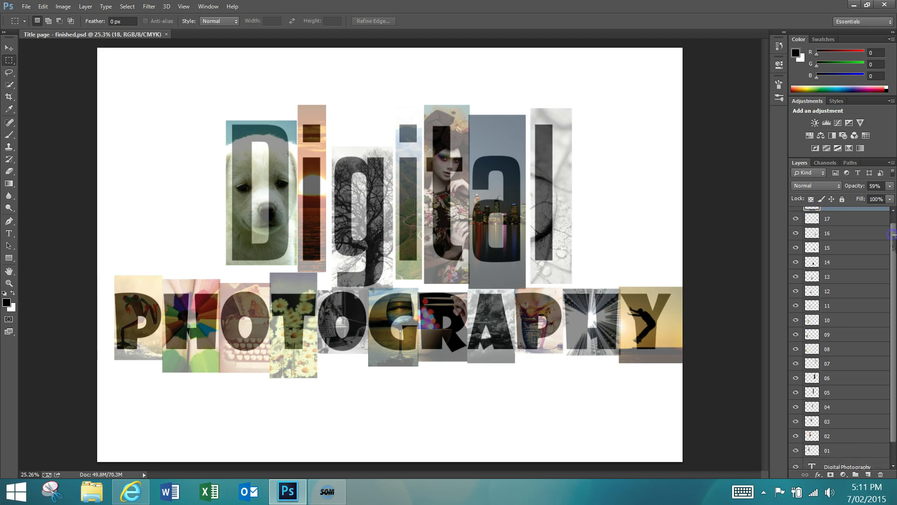
drag(894, 235, 893, 225)
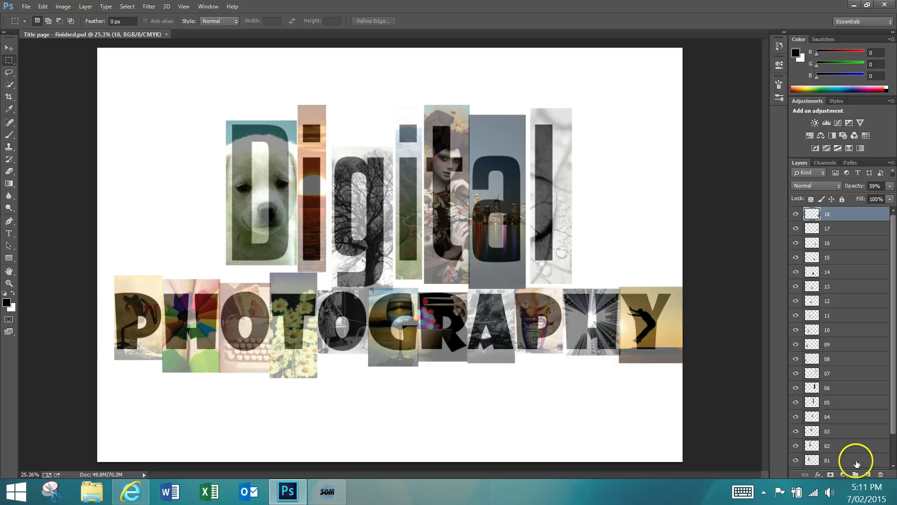
click(841, 214)
shift+click(846, 461)
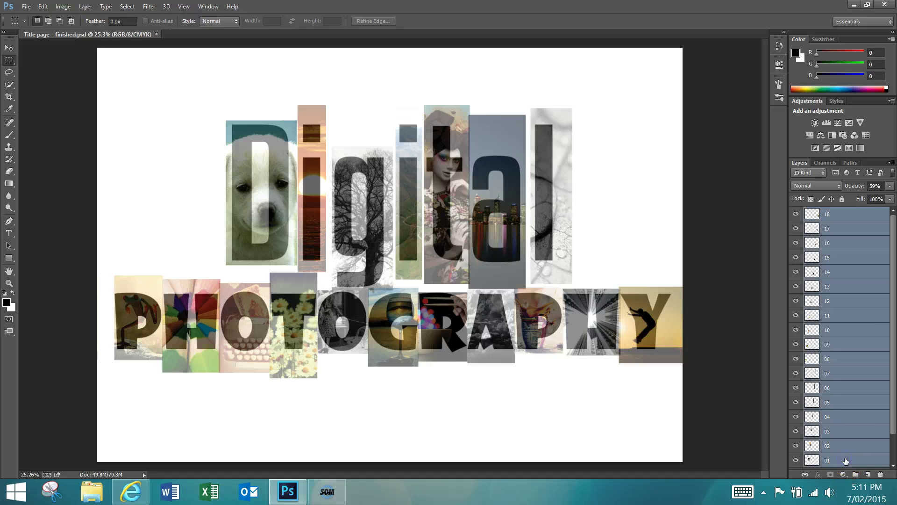
right_click(849, 286)
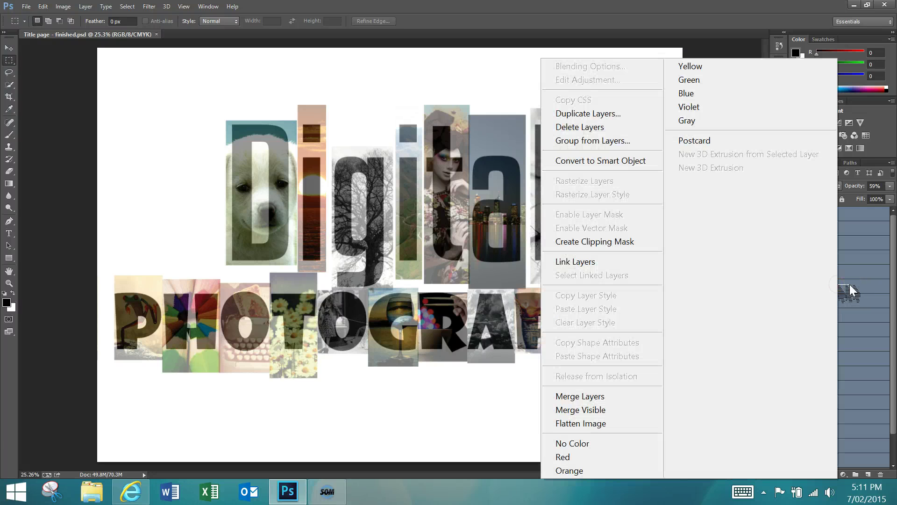
click(594, 397)
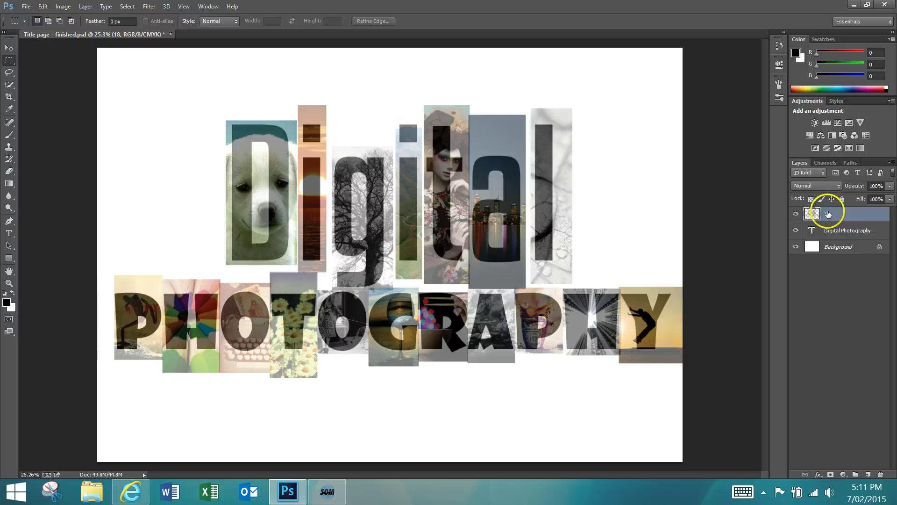
- Raise the merged layer 18's opacity to 100%
click(890, 186)
drag(874, 195, 894, 196)
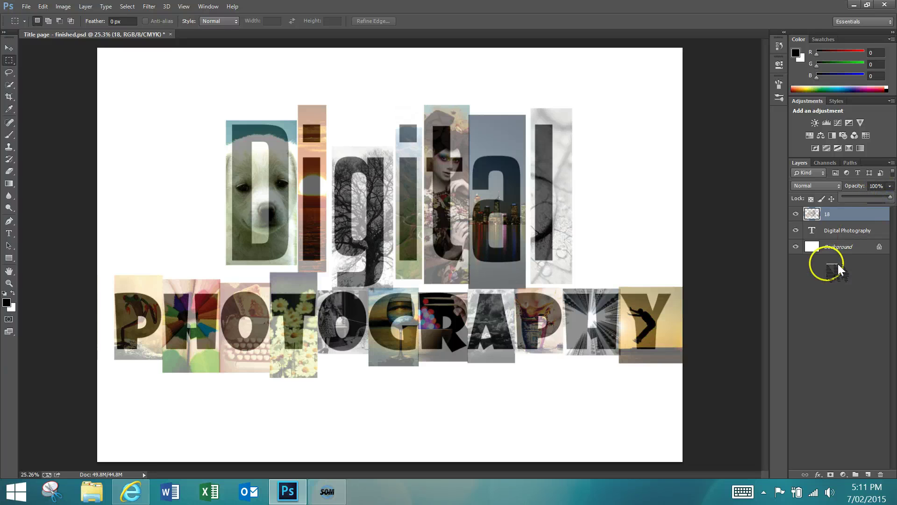
drag(837, 268, 833, 224)
drag(811, 213, 838, 223)
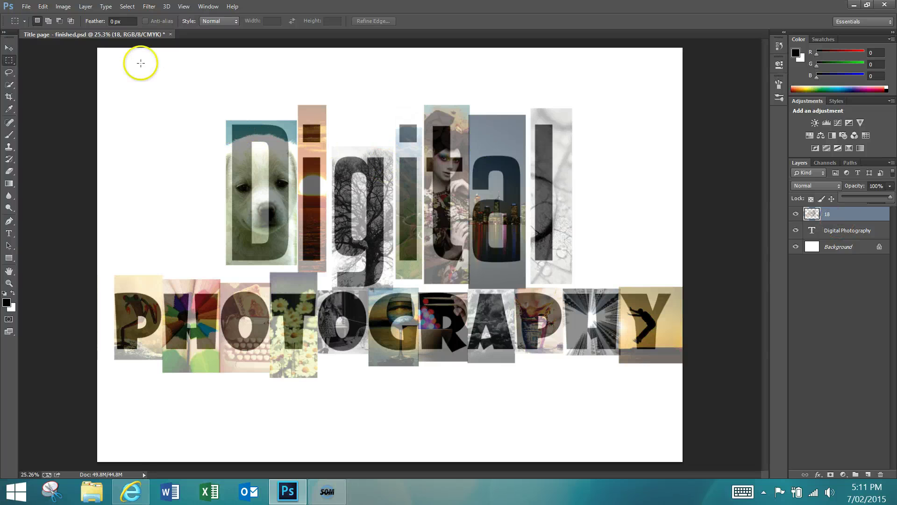
- Undo the opacity change and step back before the merge to restore the separate photo layers
click(43, 6)
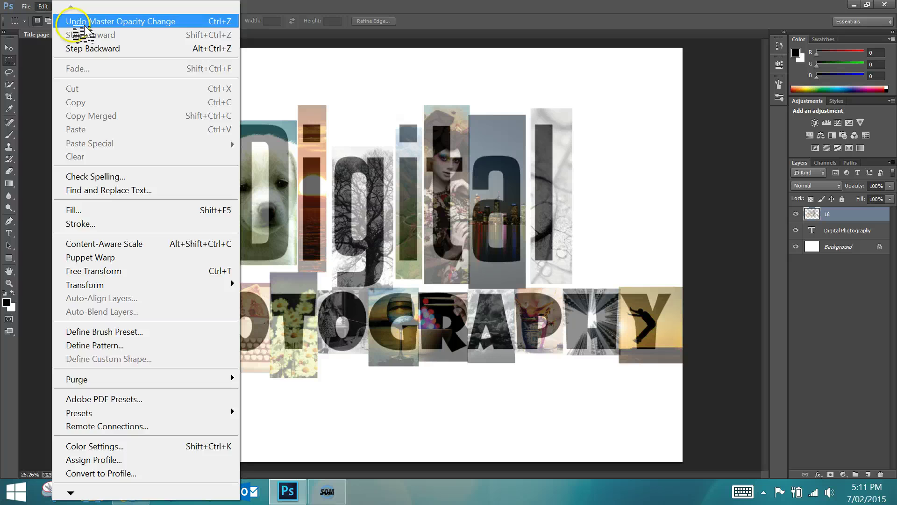
click(79, 14)
click(43, 6)
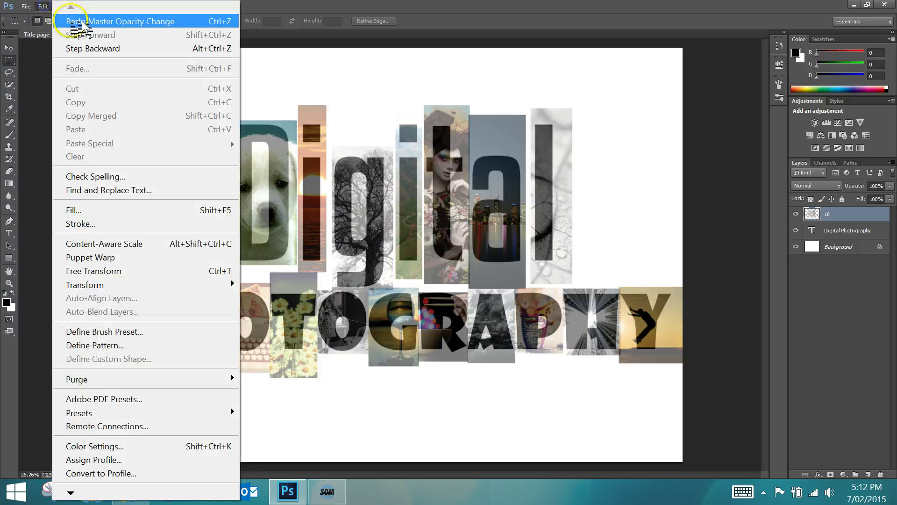
click(94, 48)
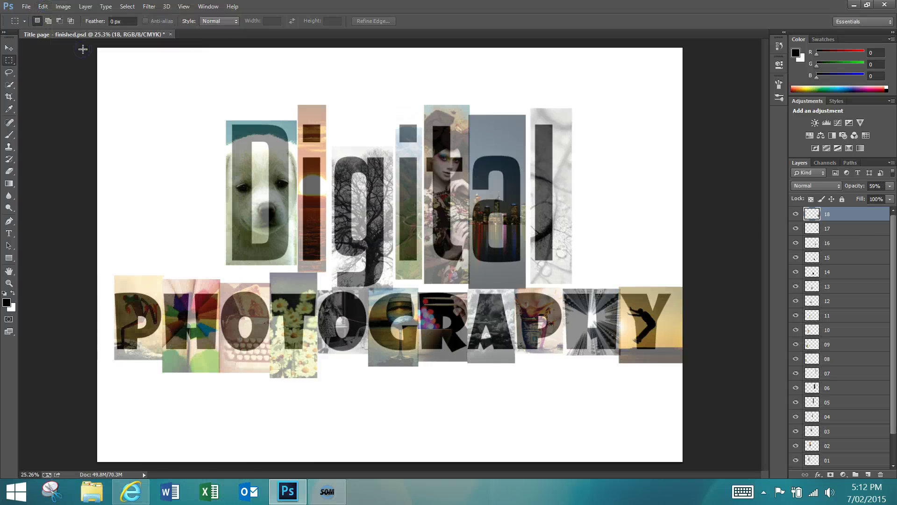
- Set layers 18, 17 and 16 to 100% opacity
click(890, 186)
drag(872, 197, 892, 202)
click(847, 227)
click(890, 185)
click(854, 245)
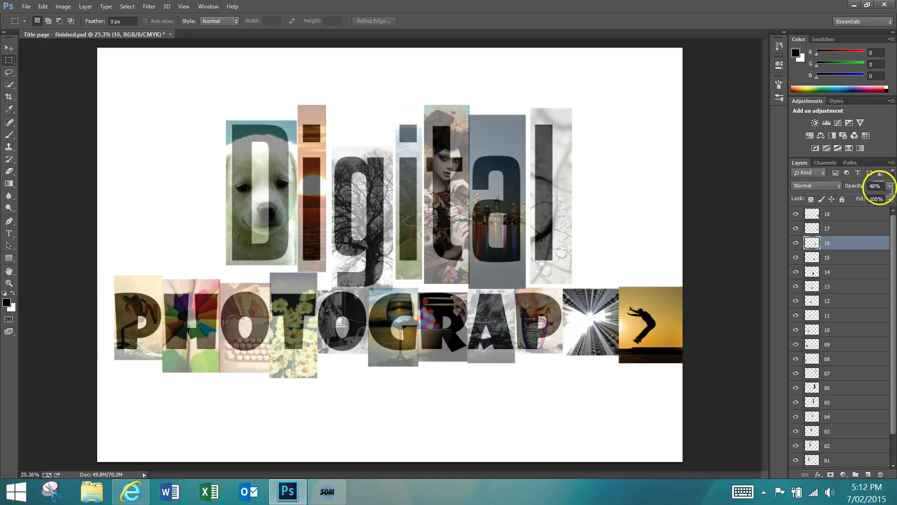
click(890, 186)
drag(892, 202, 894, 202)
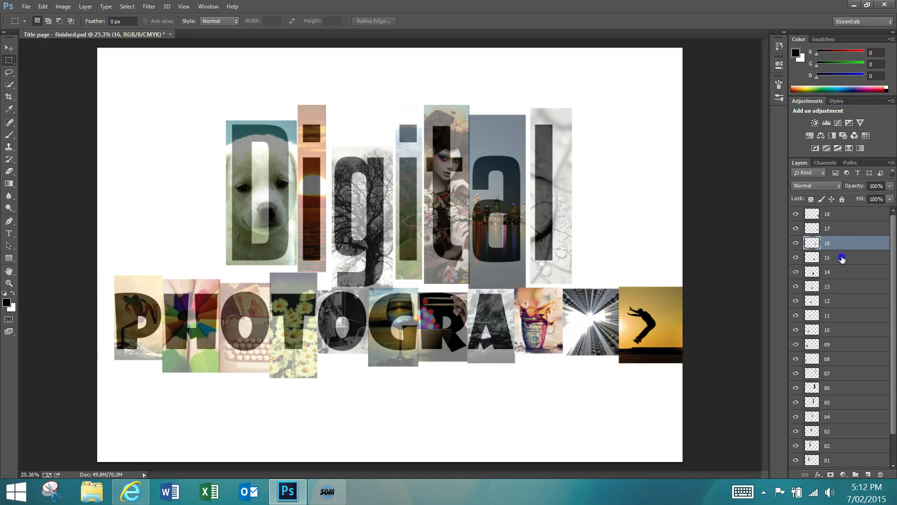
- Set layers 15–13 to 100% opacity and select layers 12 through 01
click(842, 258)
shift+click(842, 286)
click(890, 186)
drag(888, 203, 891, 202)
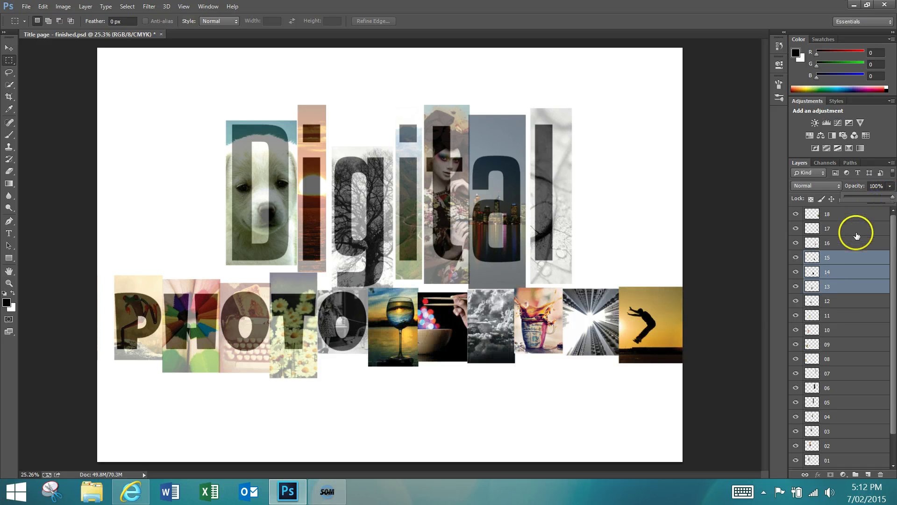
click(837, 301)
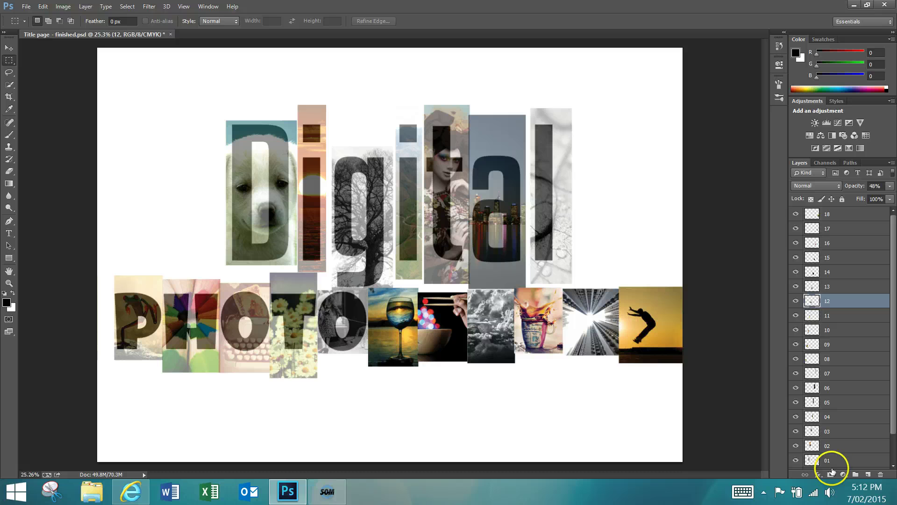
shift+click(834, 461)
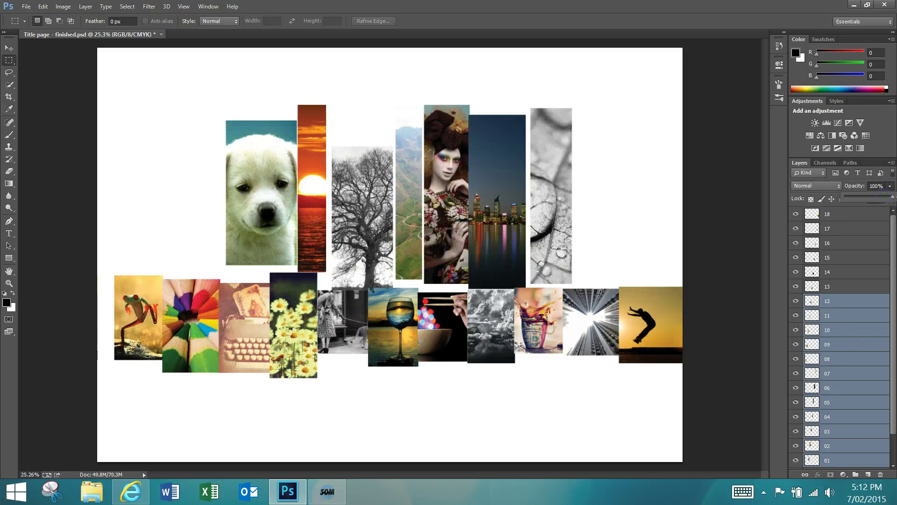
- Merge photo layers 18 through 01 into a single layer and save the document
click(847, 227)
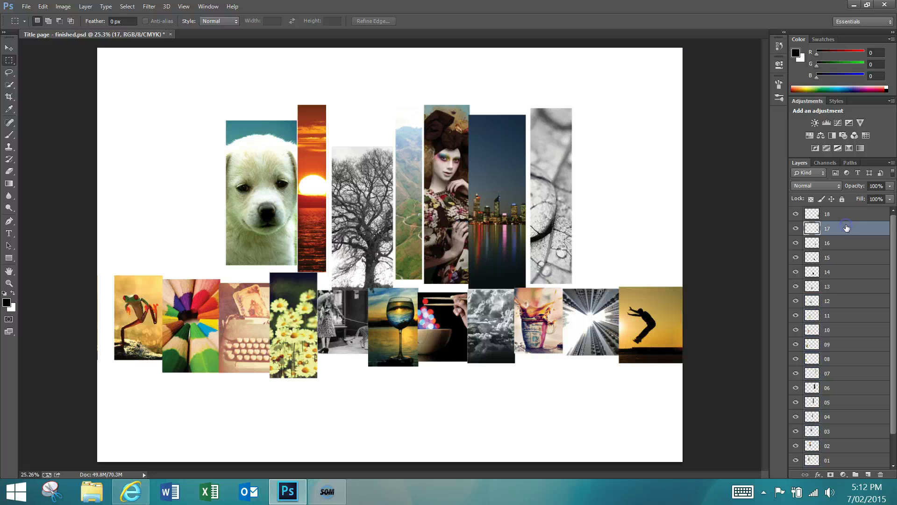
click(842, 215)
scroll(845, 304, down, 1)
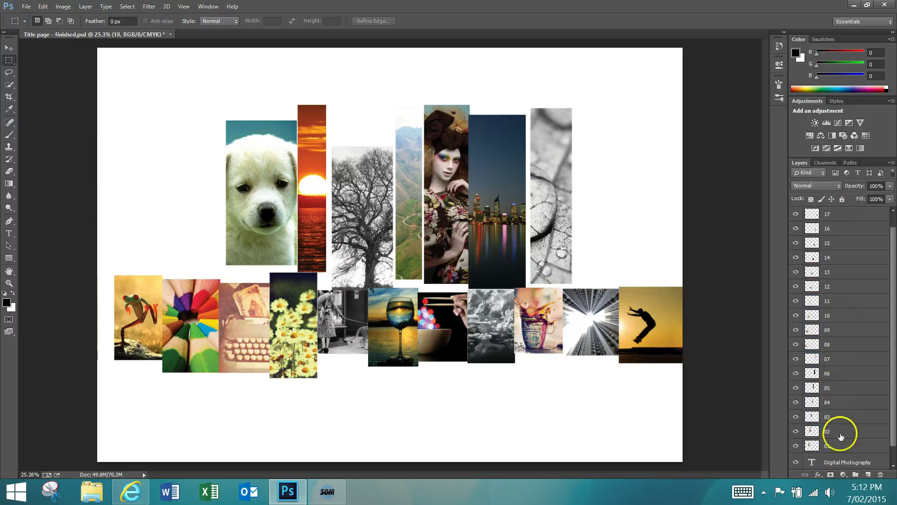
shift+click(844, 448)
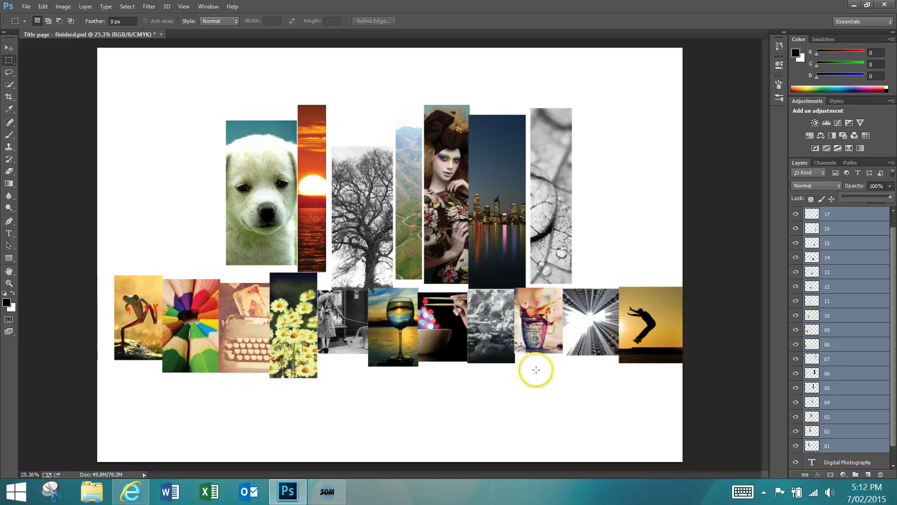
right_click(850, 266)
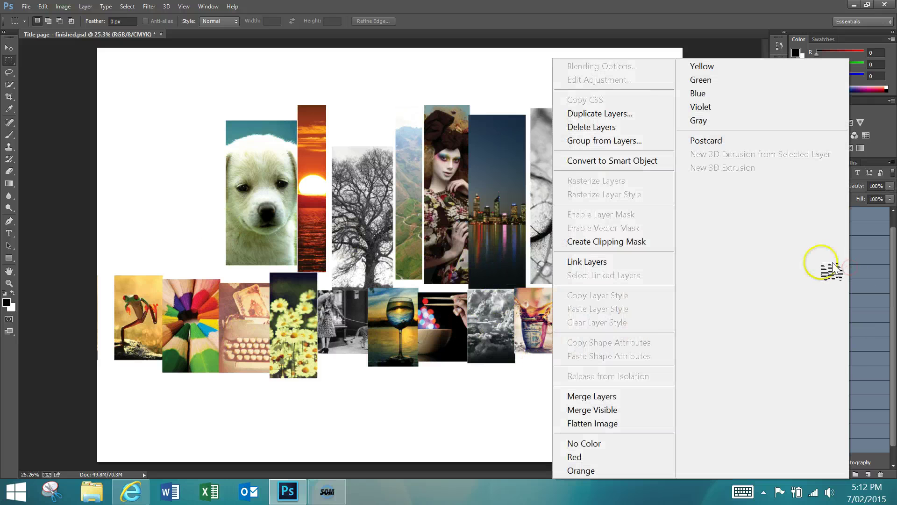
click(604, 396)
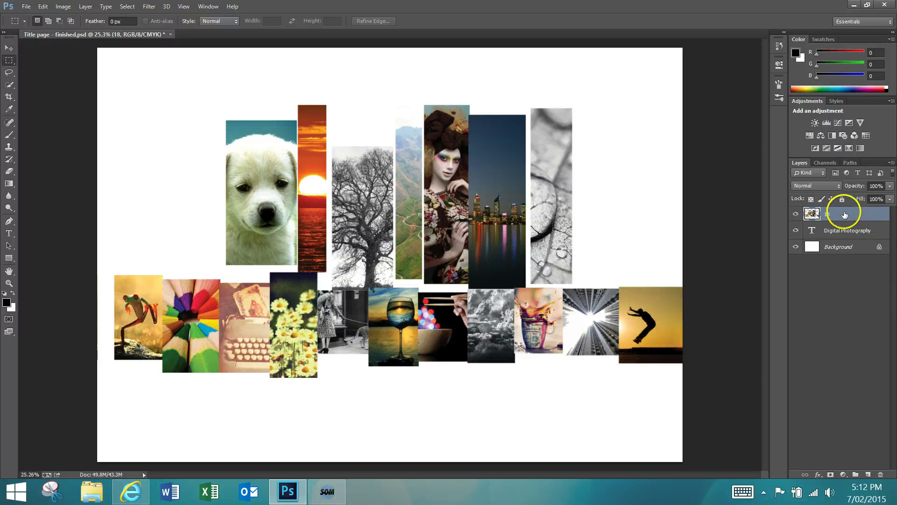
click(27, 7)
click(41, 159)
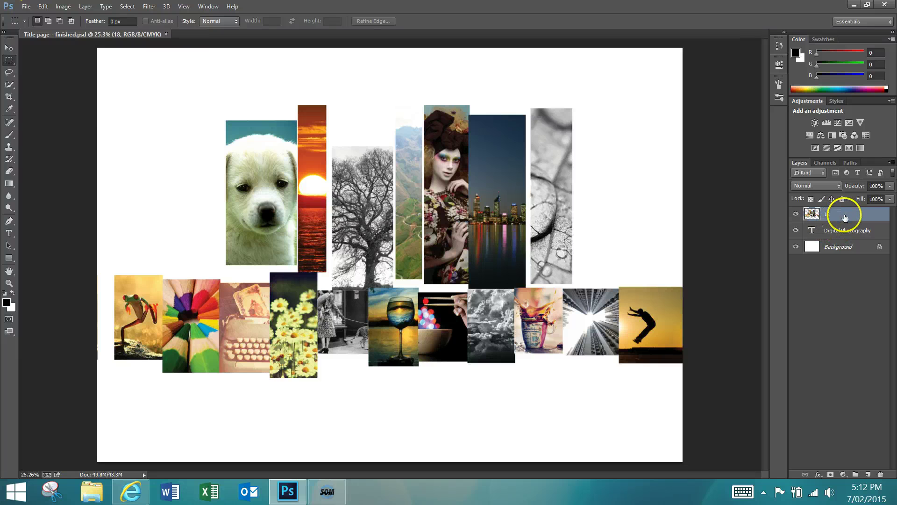
- Make merged layer 18 a clipping mask on the Digital Photography text, undoing an accidental move
right_click(844, 217)
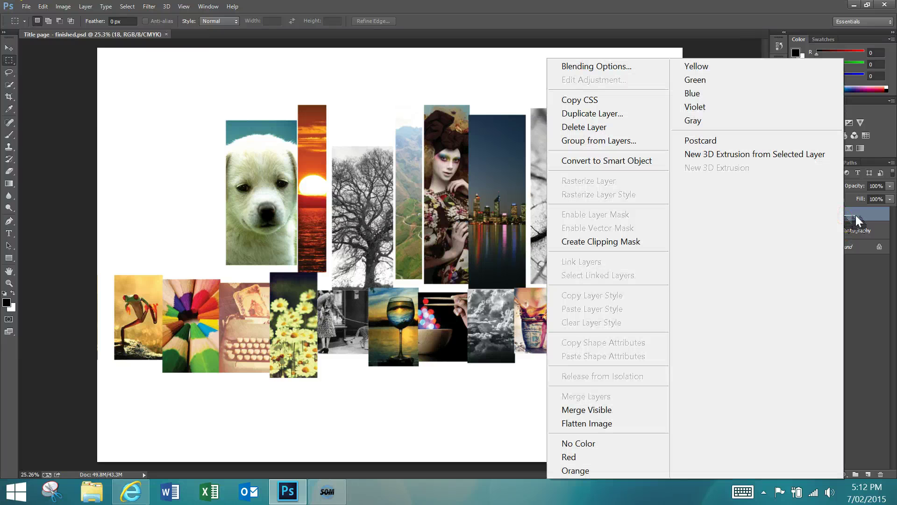
click(858, 220)
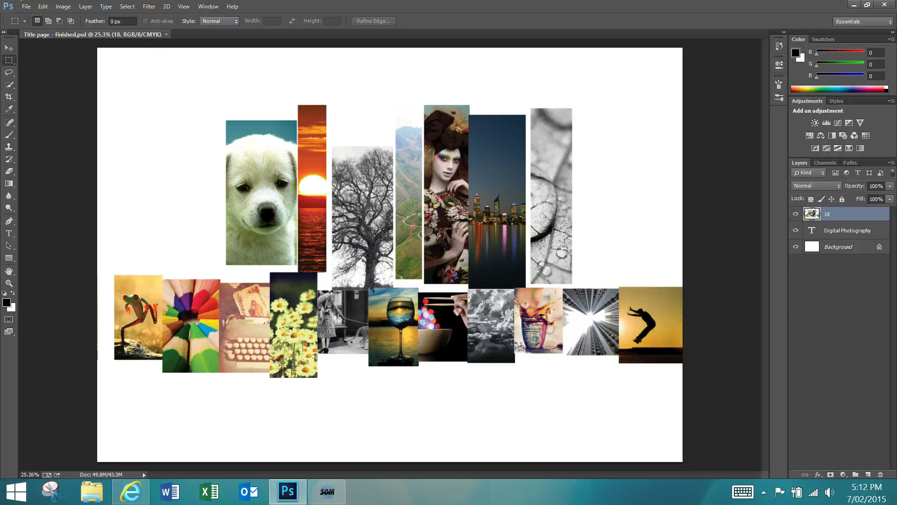
click(8, 47)
drag(249, 163, 209, 106)
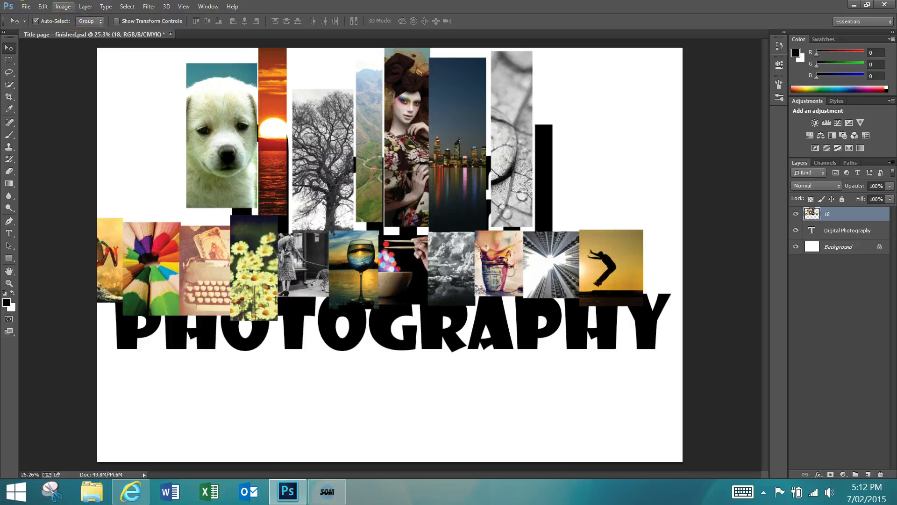
click(42, 7)
click(70, 16)
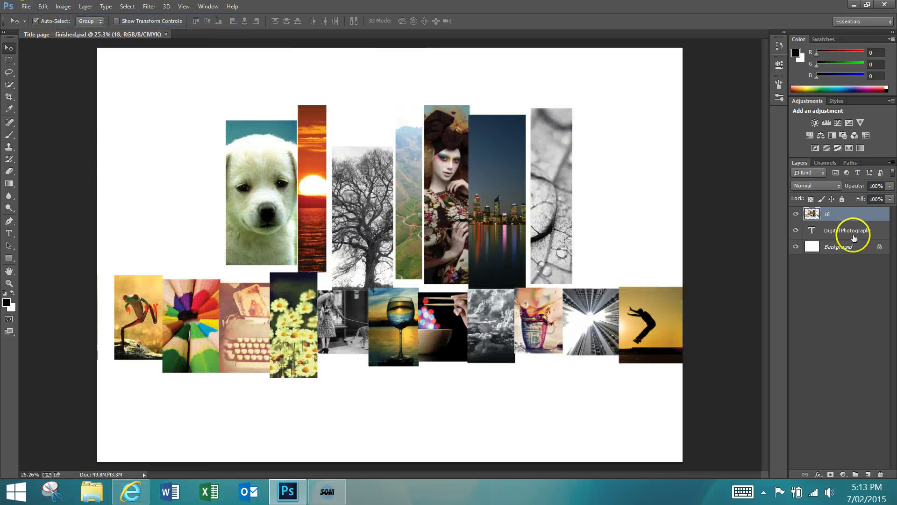
right_click(862, 214)
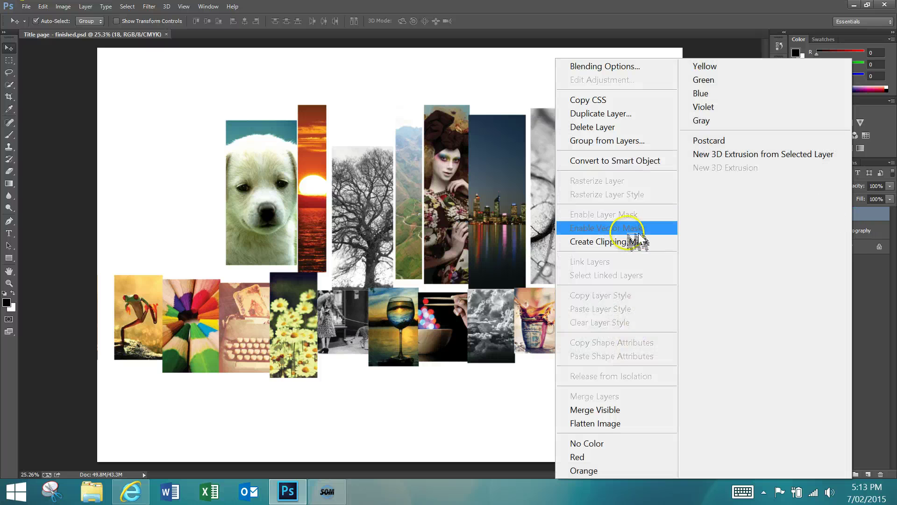
click(609, 241)
click(642, 236)
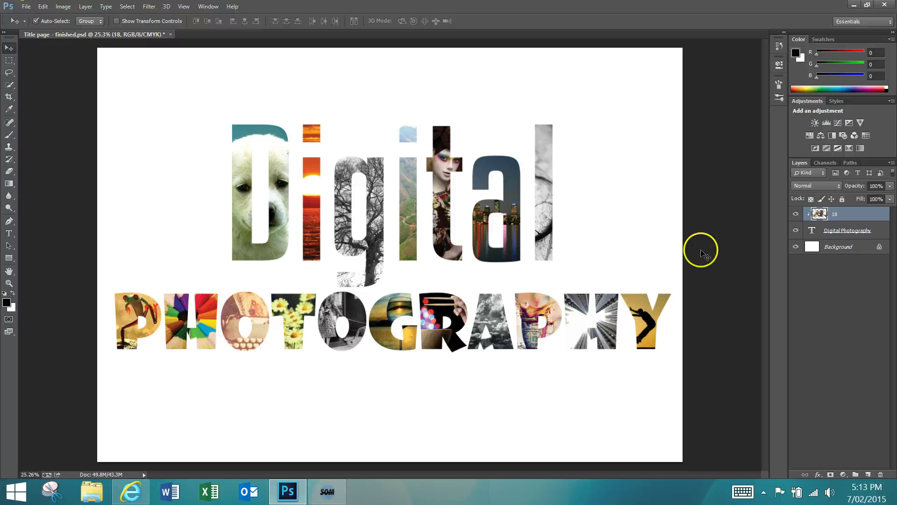
- Fill the Background layer with solid Black
click(840, 251)
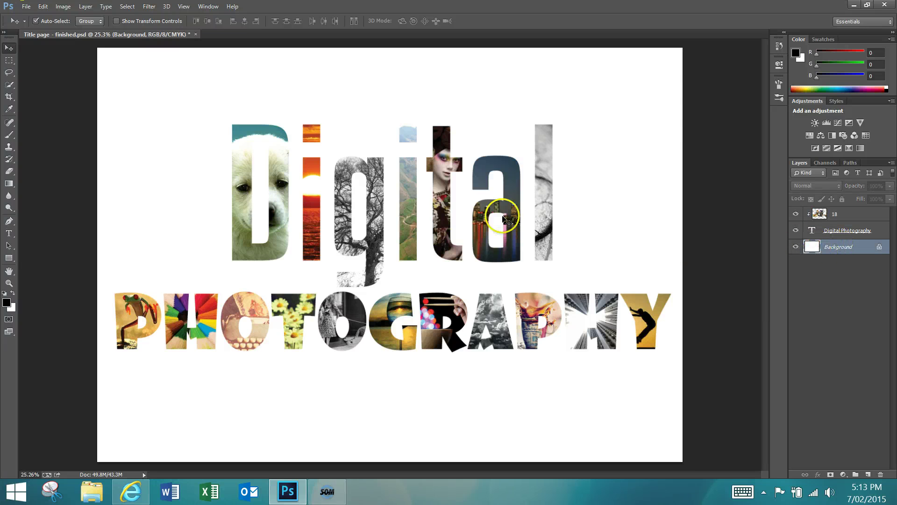
click(45, 6)
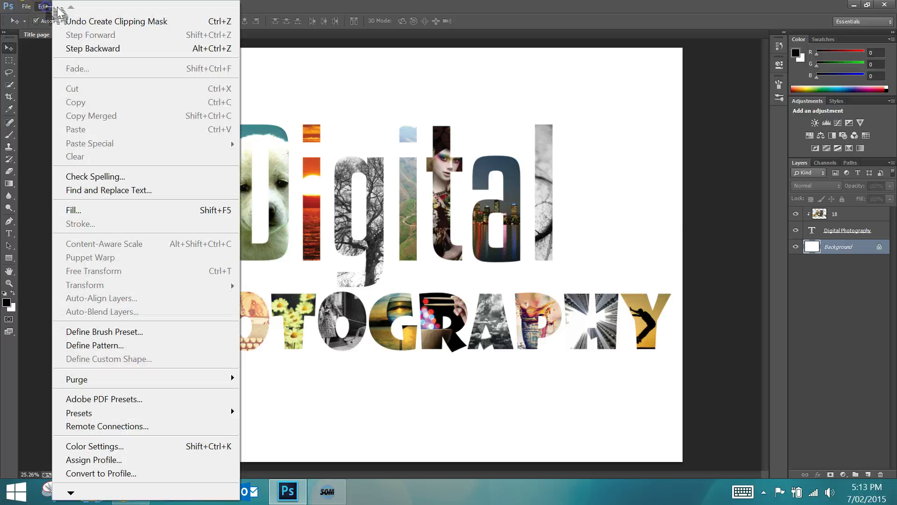
click(103, 215)
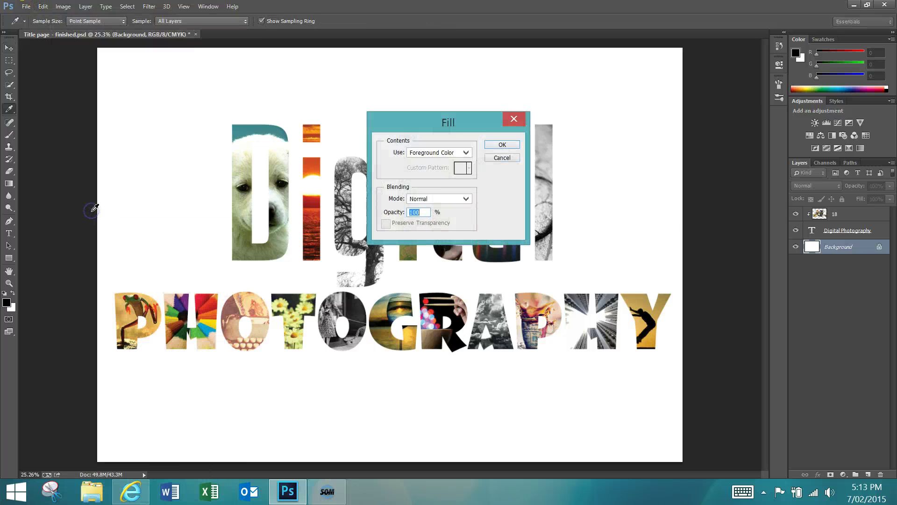
click(466, 152)
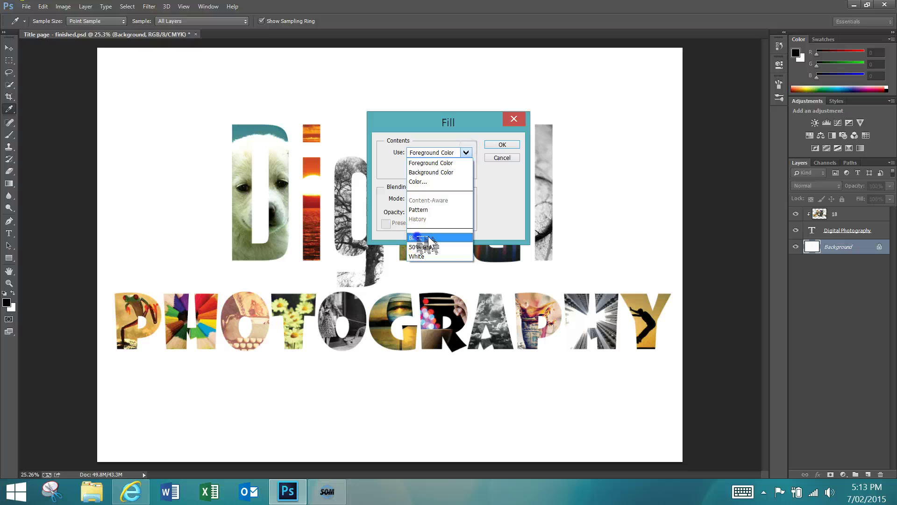
click(425, 236)
click(491, 145)
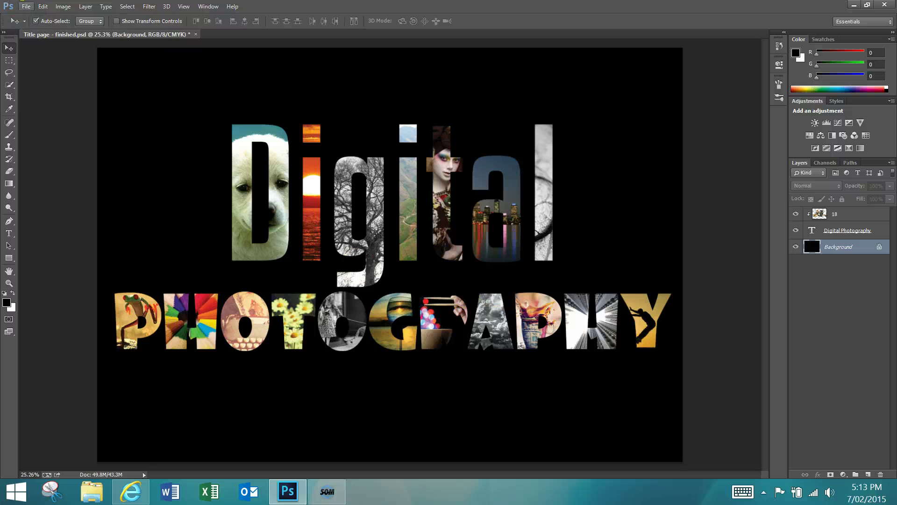
- Save the black-background version, then choose Photoshop PDF as the Save As format
click(34, 6)
click(39, 164)
click(26, 6)
click(72, 174)
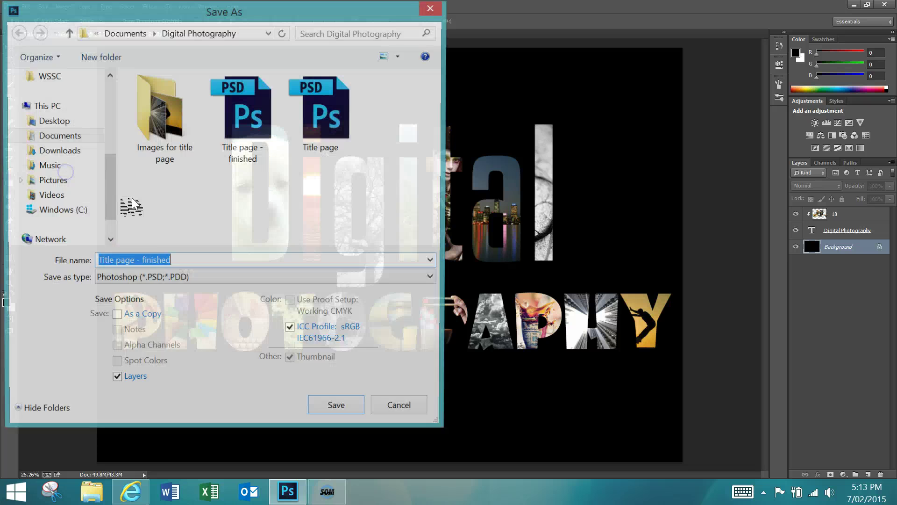
click(190, 278)
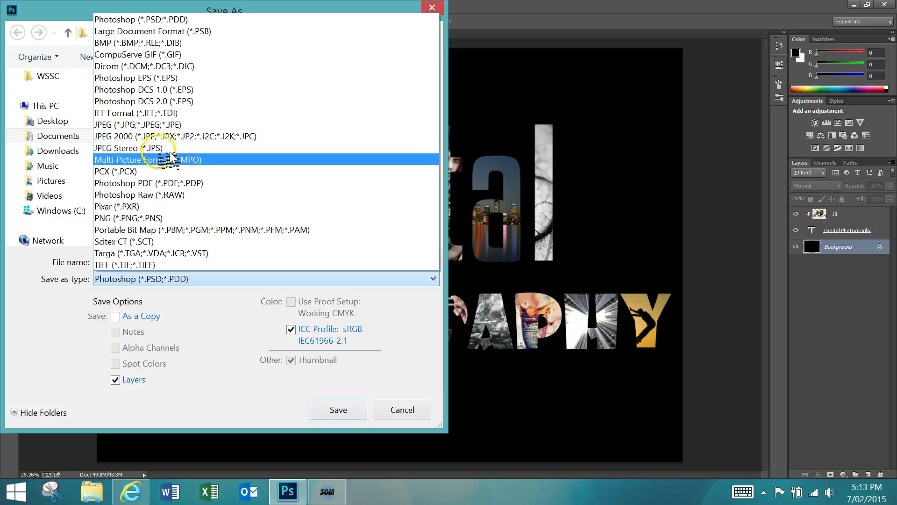
click(162, 183)
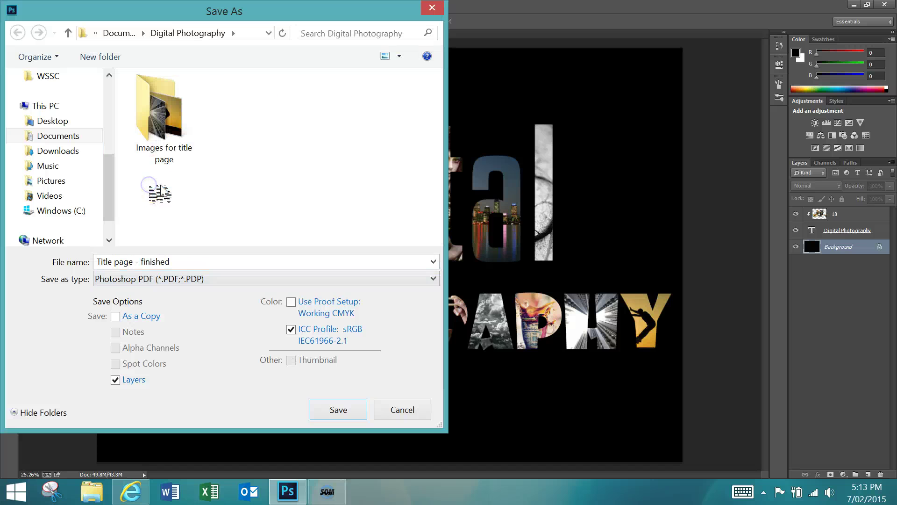
- Save 'Title page - finished' as a PDF with High Quality Print settings, accepting the warnings
triple_click(185, 260)
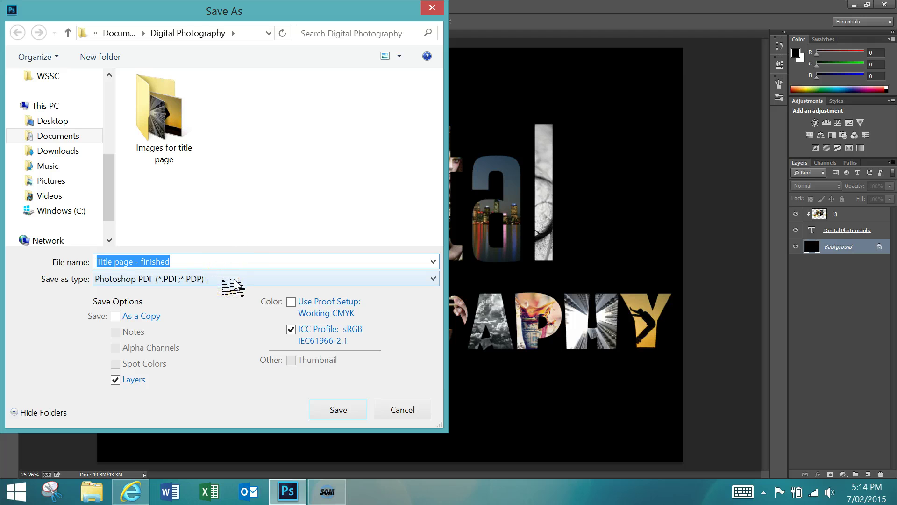
click(335, 412)
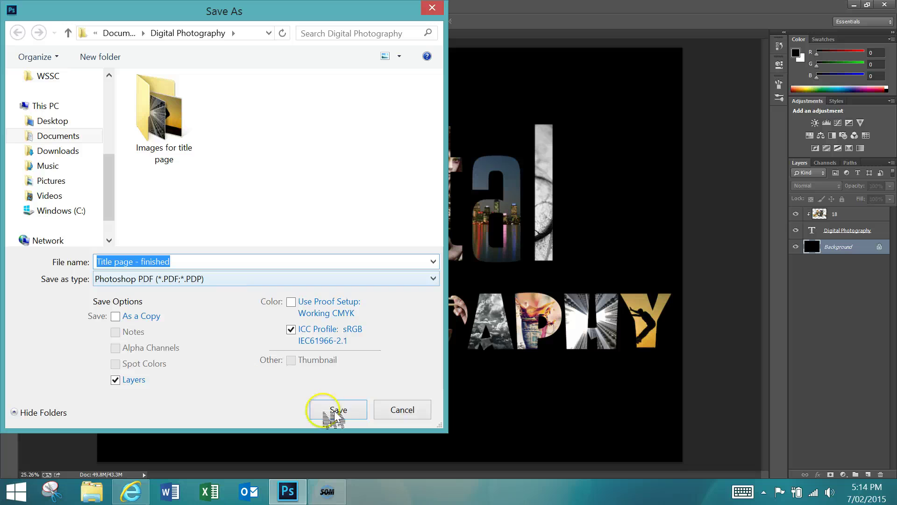
click(335, 414)
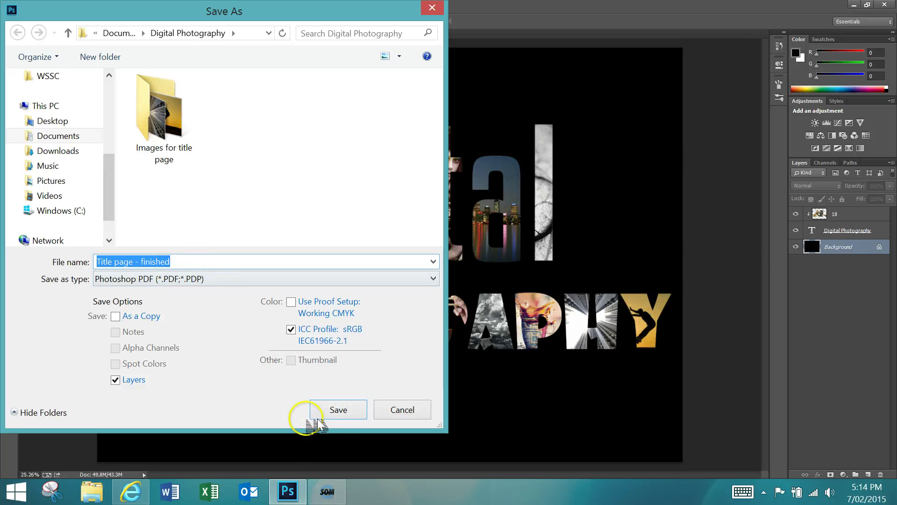
click(335, 411)
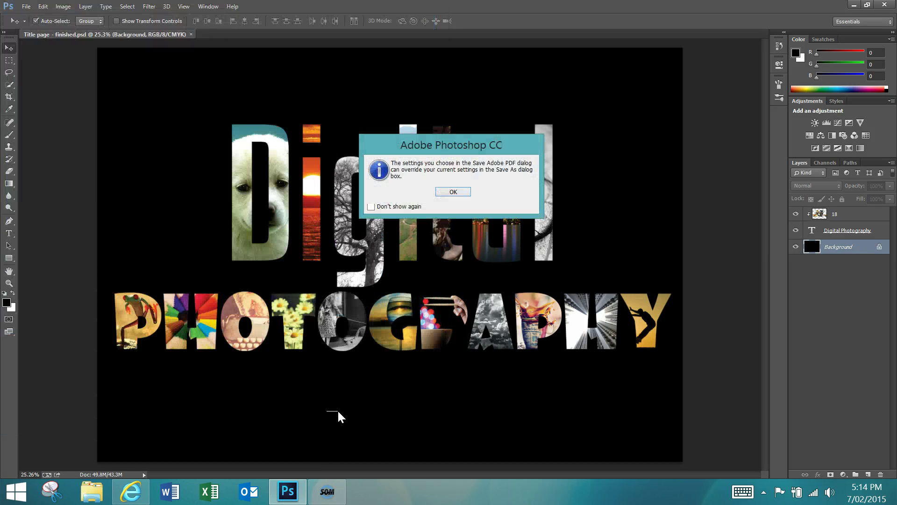
click(454, 191)
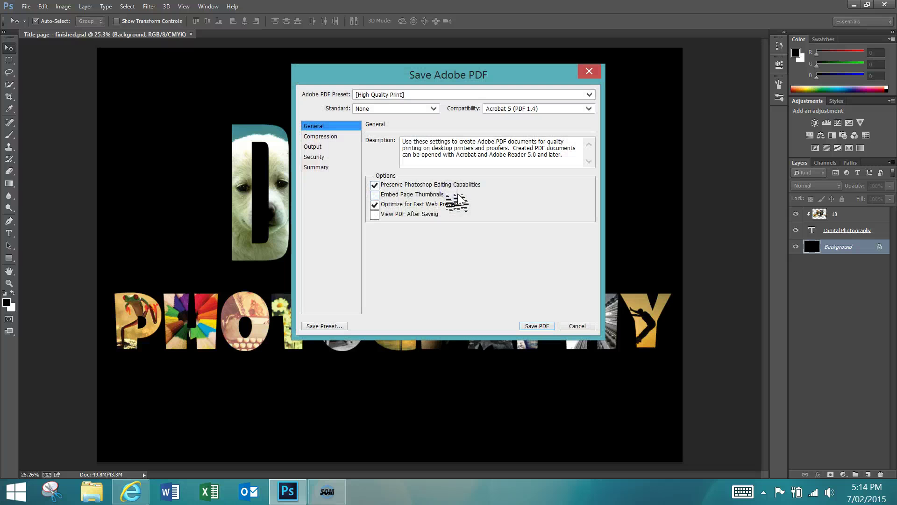
click(539, 325)
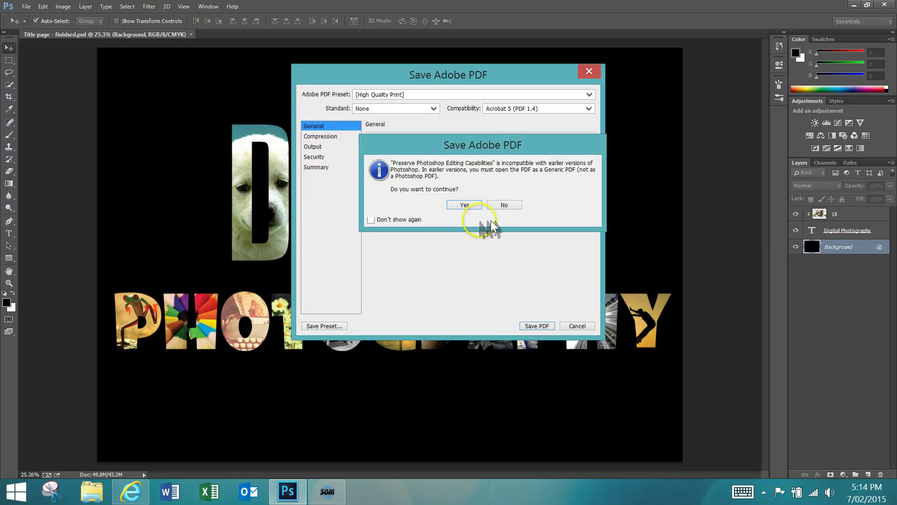
click(465, 205)
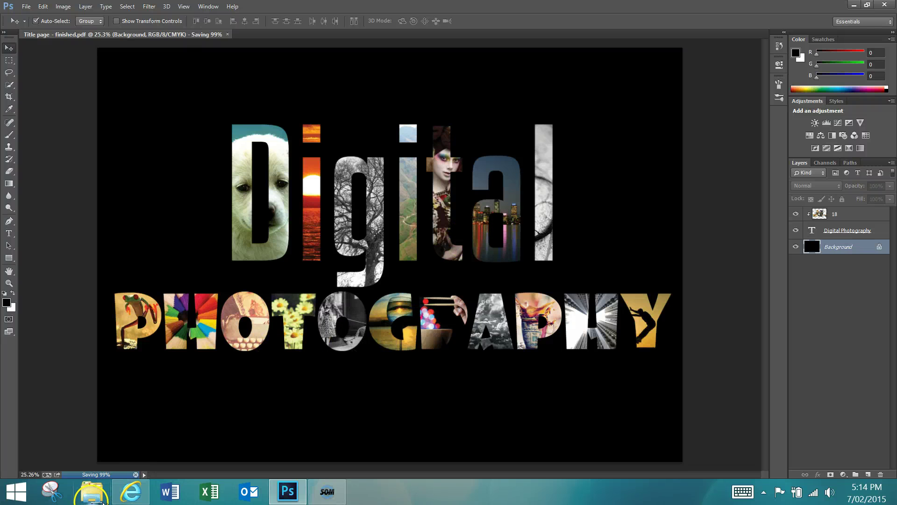
- Open the Digital Photography folder under Documents in File Explorer
click(93, 492)
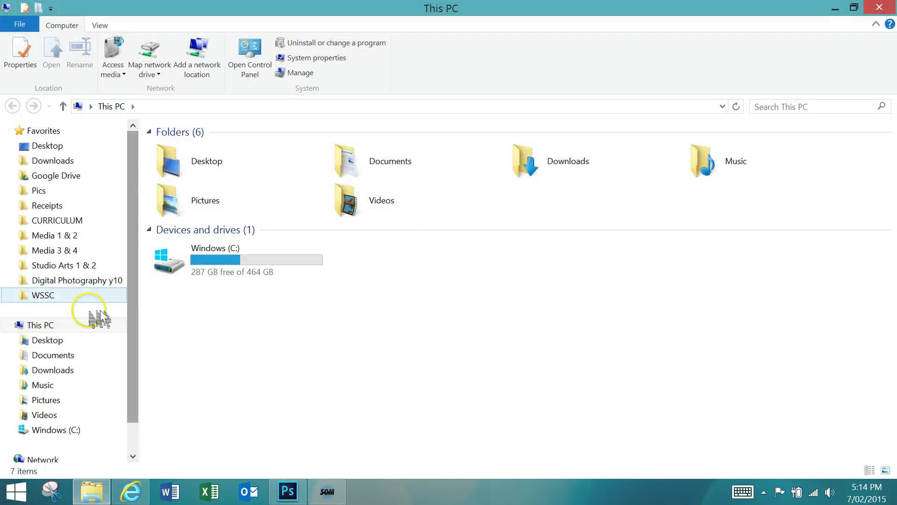
click(71, 356)
double_click(200, 194)
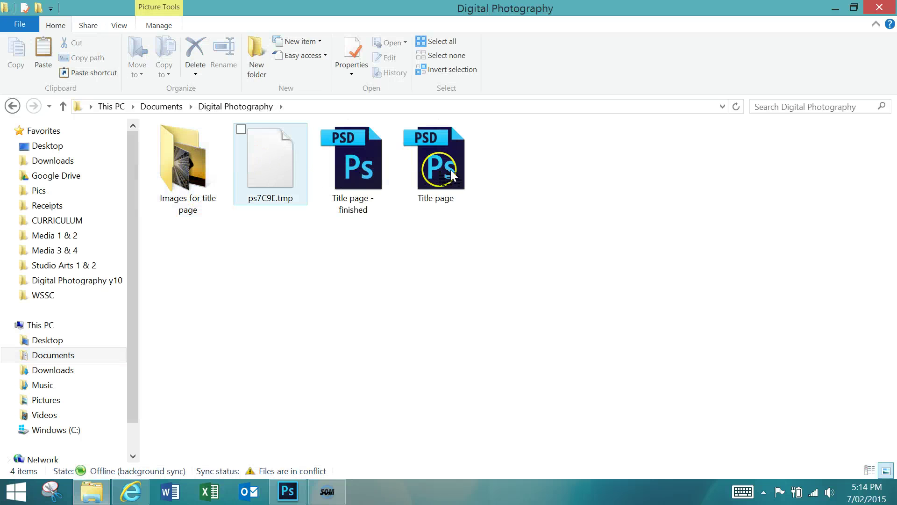